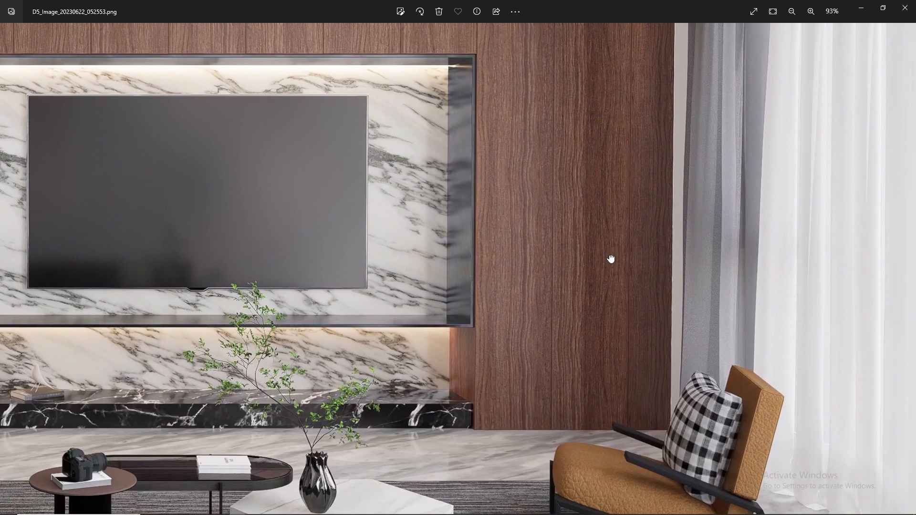
- Examine the TV wall, seating and tables up close in the reference render D5_Image_20230622_052553.png
{"action": "left_click_drag", "start_coordinate": [698, 343], "coordinate": [592, 514]}
{"action": "left_click_drag", "start_coordinate": [323, 475], "coordinate": [766, 196]}
{"action": "left_click_drag", "start_coordinate": [552, 290], "coordinate": [596, 232]}
{"action": "left_click_drag", "start_coordinate": [517, 249], "coordinate": [538, 244]}
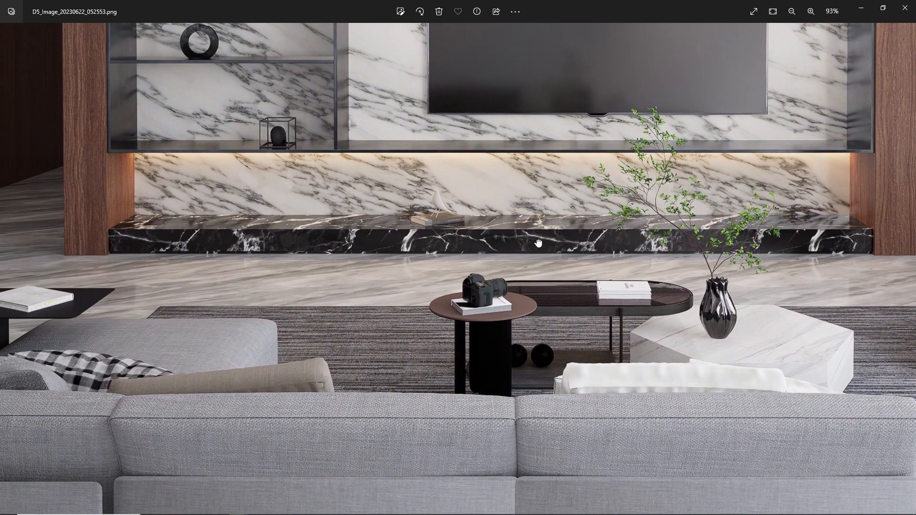
{"action": "scroll", "coordinate": [452, 293], "scroll_direction": "down", "scroll_amount": 3}
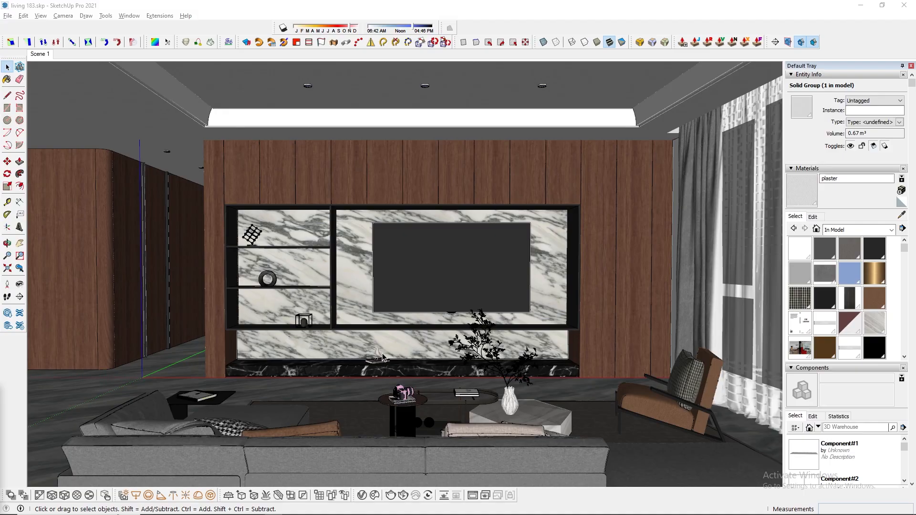
- In SketchUp, restore the Scene 1 view and purge all unused items from the living room model
{"action": "middle_click_drag", "start_coordinate": [416, 358], "coordinate": [441, 367]}
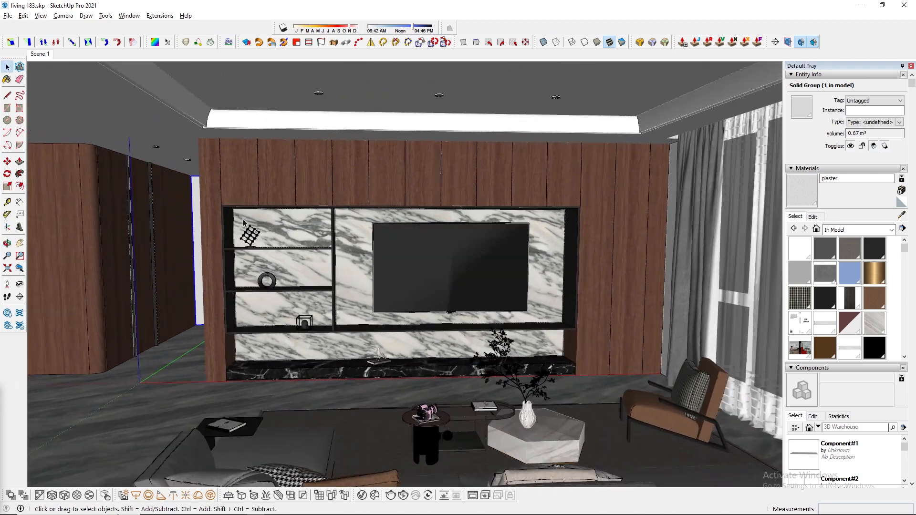
{"action": "left_click", "coordinate": [38, 54]}
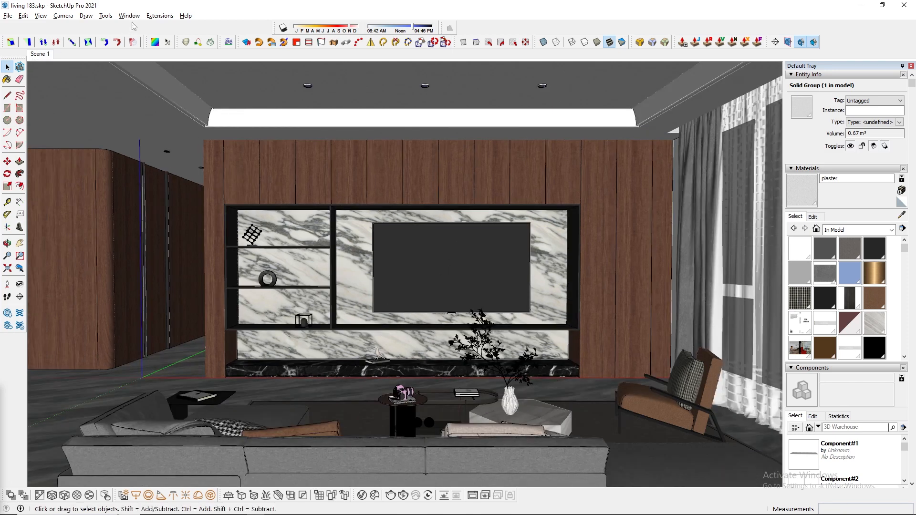
{"action": "left_click", "coordinate": [129, 16]}
{"action": "left_click", "coordinate": [154, 67]}
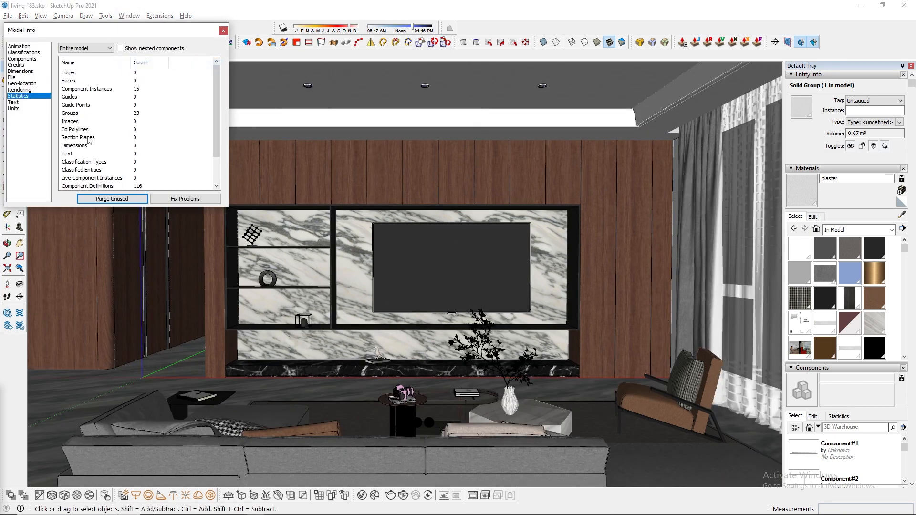
{"action": "left_click", "coordinate": [112, 199]}
{"action": "left_click", "coordinate": [223, 31]}
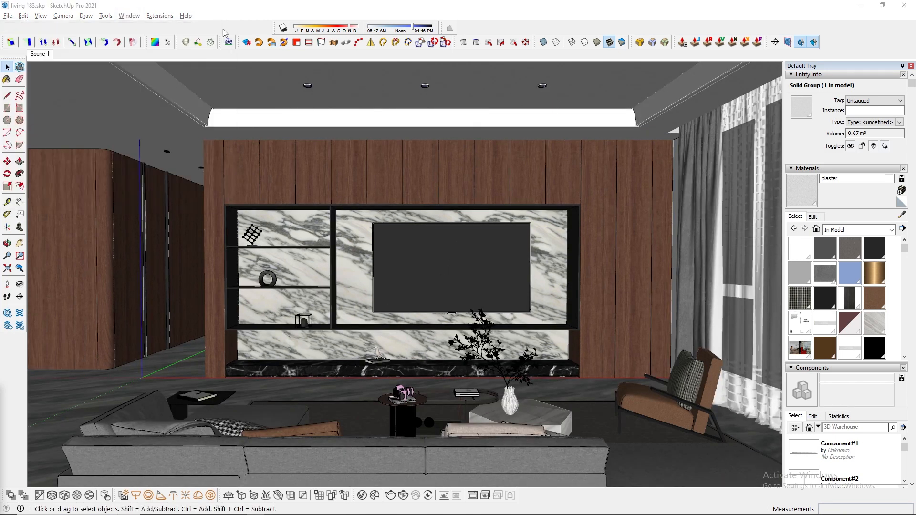
- Unhide all hidden objects in the living room model
{"action": "left_click", "coordinate": [23, 16]}
{"action": "mouse_move", "coordinate": [70, 162]}
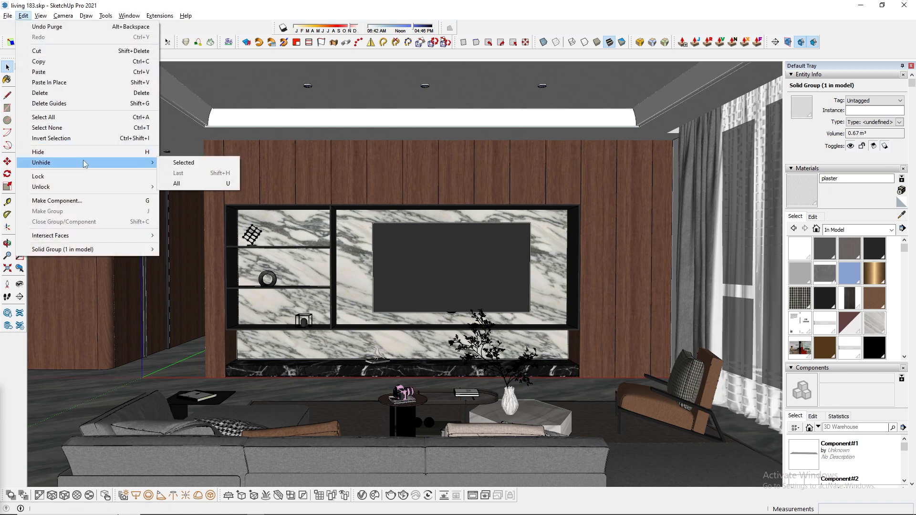
{"action": "left_click", "coordinate": [183, 184]}
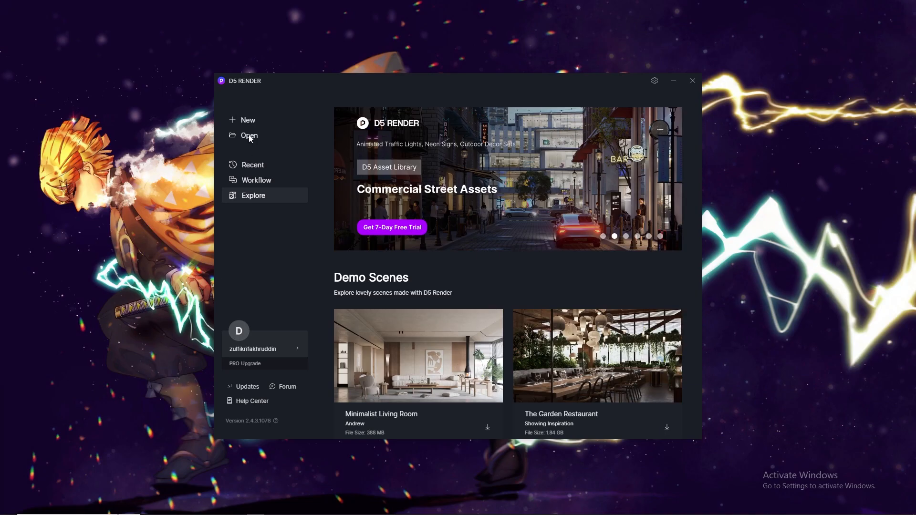
- Switch to D5 Render, open the living 183 project and change the viewport navigation to Fly mode
{"action": "left_click", "coordinate": [249, 136]}
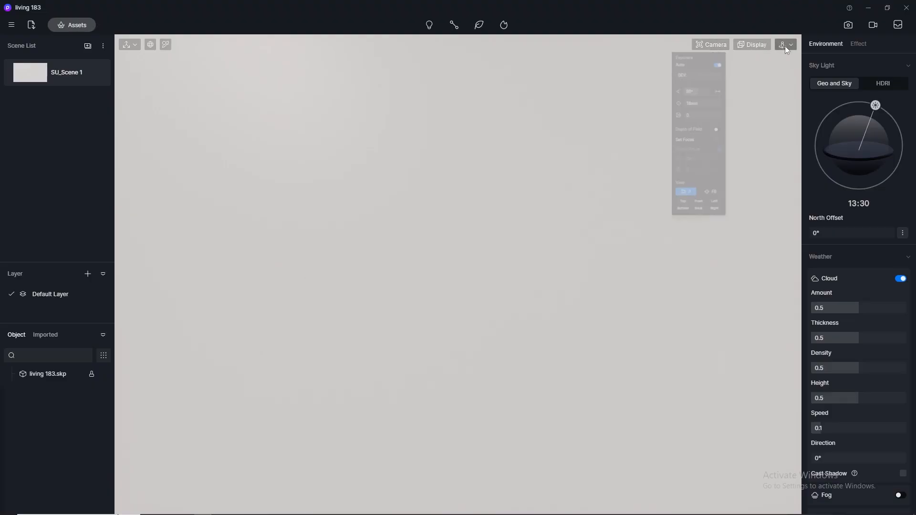
{"action": "mouse_move", "coordinate": [786, 45]}
{"action": "left_click", "coordinate": [776, 73]}
{"action": "left_click", "coordinate": [760, 87]}
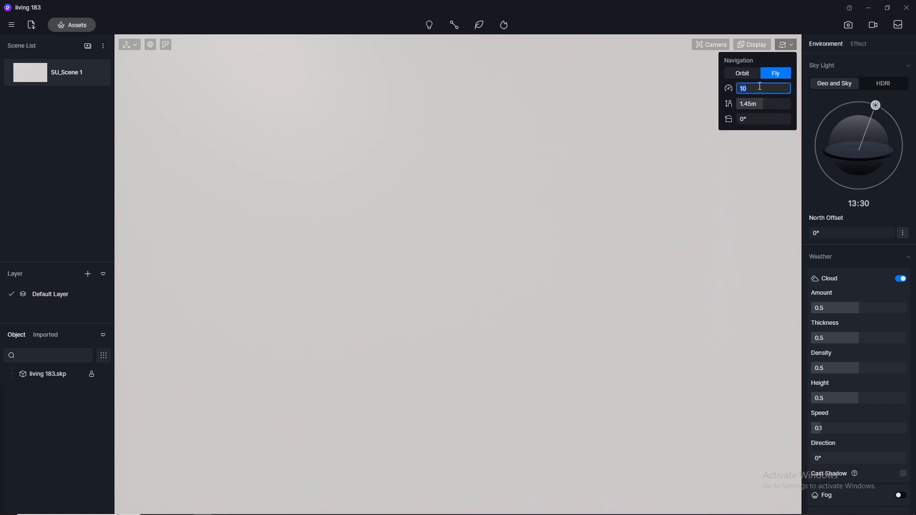
{"action": "left_click", "coordinate": [619, 249]}
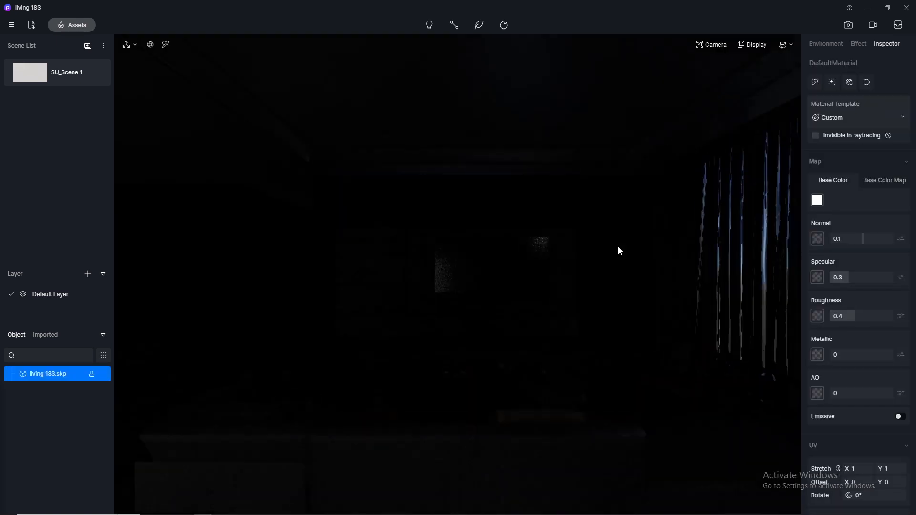
- Set the camera's clipping distance to 156.3 and its field of view to 80° so the whole living room is seen
{"action": "scroll", "coordinate": [618, 247], "scroll_direction": "down", "scroll_amount": 5}
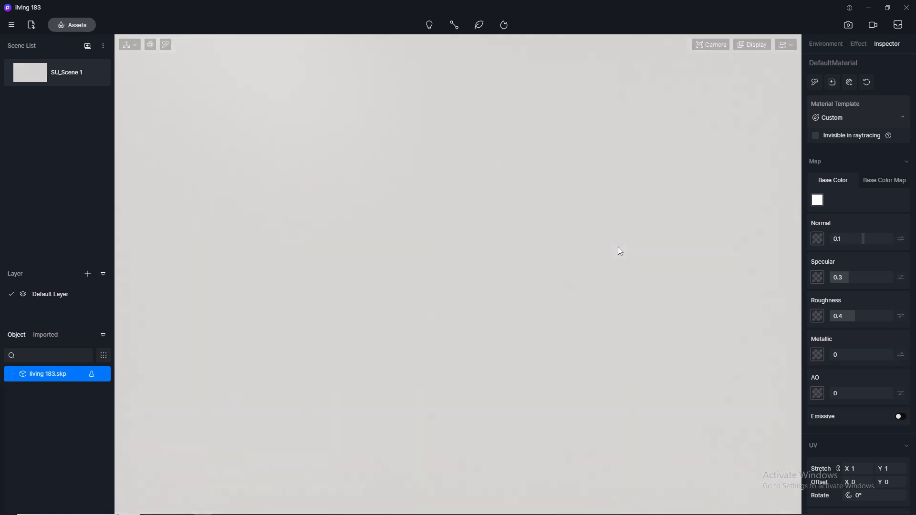
{"action": "scroll", "coordinate": [618, 247], "scroll_direction": "up", "scroll_amount": 2}
{"action": "scroll", "coordinate": [619, 247], "scroll_direction": "down", "scroll_amount": 2}
{"action": "left_click", "coordinate": [712, 45]}
{"action": "left_click_drag", "start_coordinate": [701, 147], "coordinate": [698, 151]}
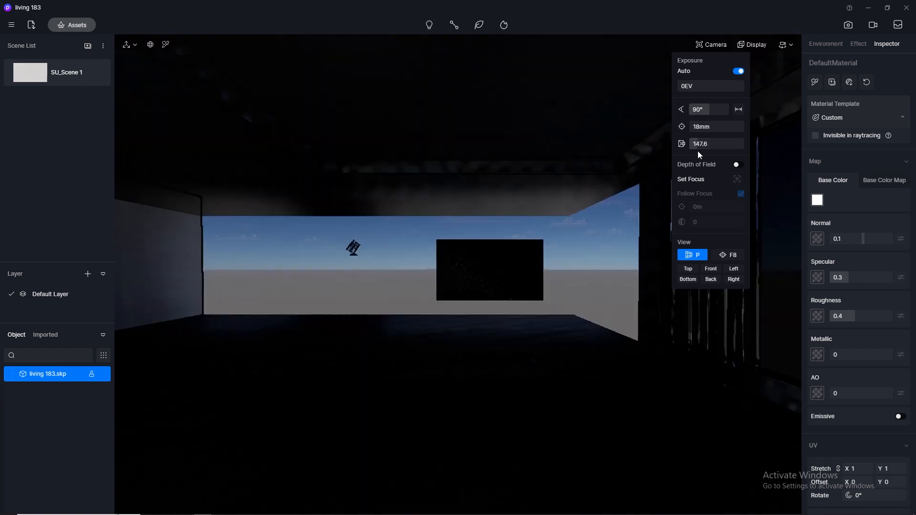
{"action": "left_click", "coordinate": [712, 108]}
{"action": "type", "text": "80"}
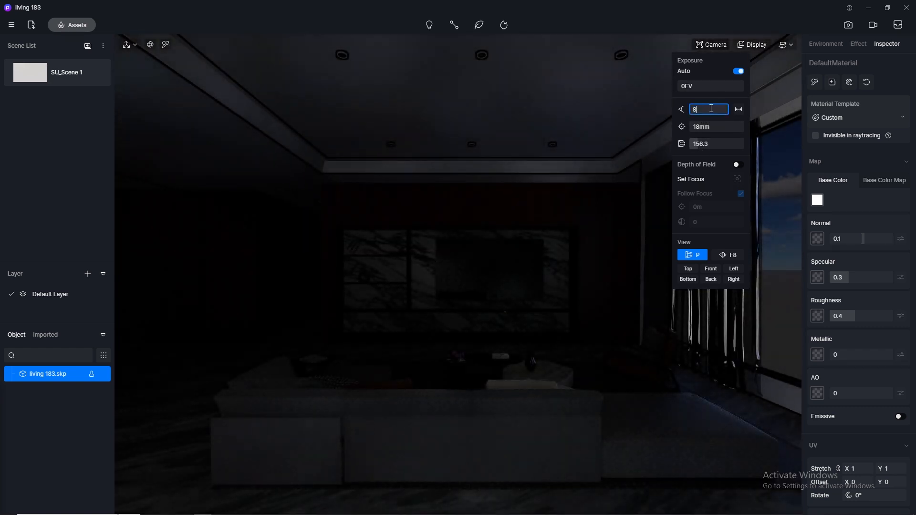
{"action": "key", "text": "Return"}
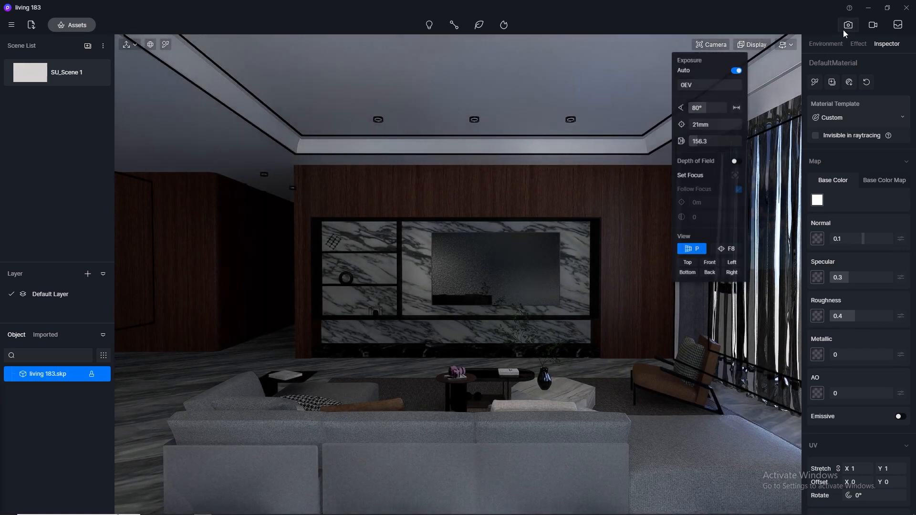
- Enter image render mode, turn off Channels output and choose the 2K preset size
{"action": "left_click", "coordinate": [847, 26]}
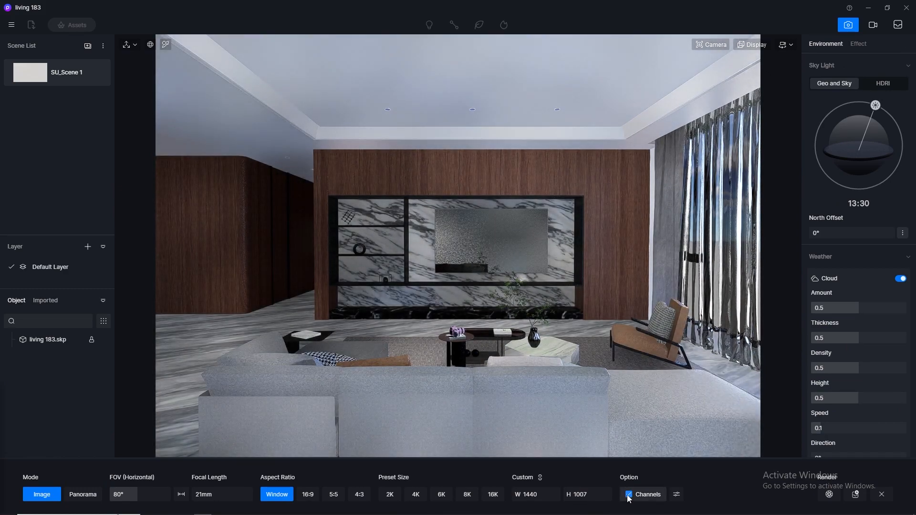
{"action": "left_click", "coordinate": [629, 495]}
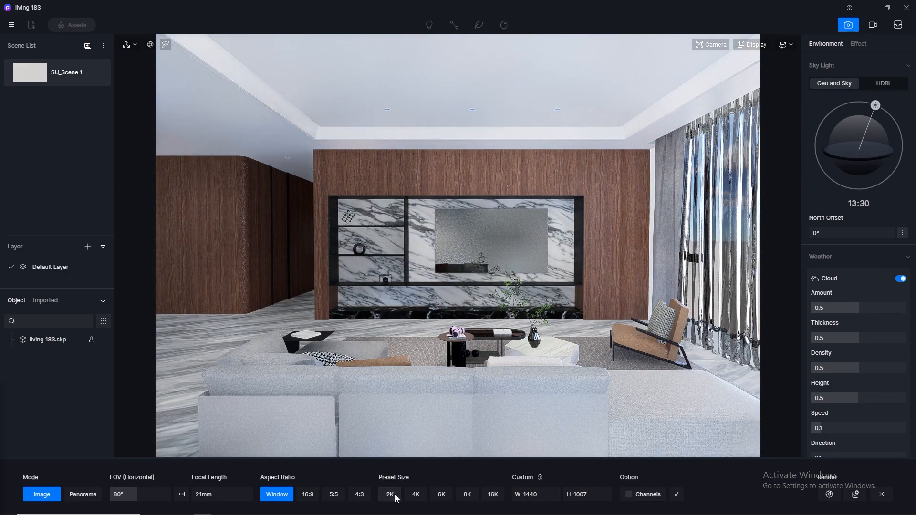
{"action": "left_click", "coordinate": [390, 495]}
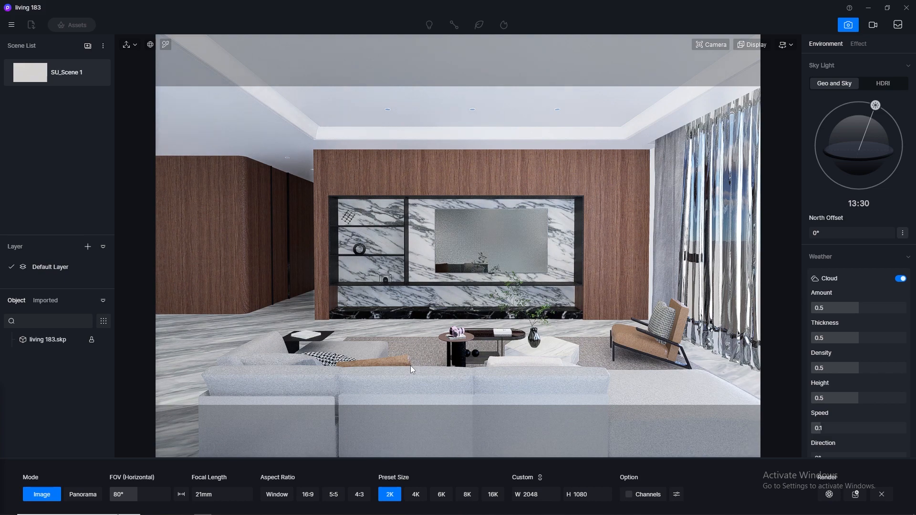
- Set the Fly navigation speed to 1 for finer camera movement
{"action": "scroll", "coordinate": [615, 234], "scroll_direction": "down", "scroll_amount": 5}
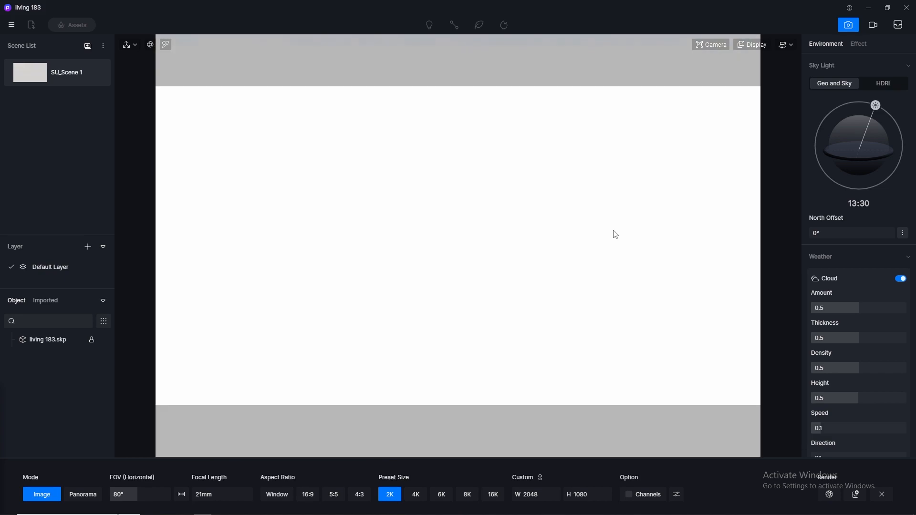
{"action": "scroll", "coordinate": [614, 233], "scroll_direction": "up", "scroll_amount": 2}
{"action": "scroll", "coordinate": [614, 231], "scroll_direction": "up", "scroll_amount": 5}
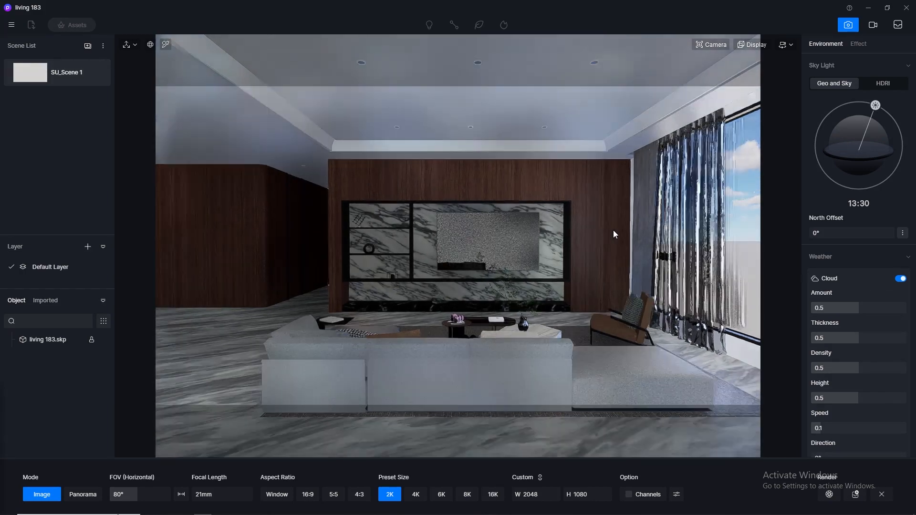
{"action": "scroll", "coordinate": [615, 234], "scroll_direction": "down", "scroll_amount": 3}
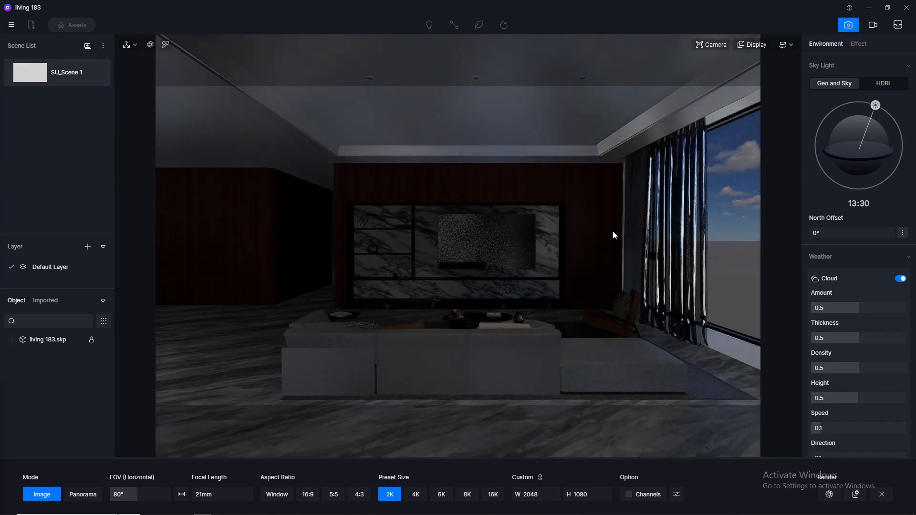
{"action": "left_click", "coordinate": [787, 45]}
{"action": "left_click", "coordinate": [767, 88]}
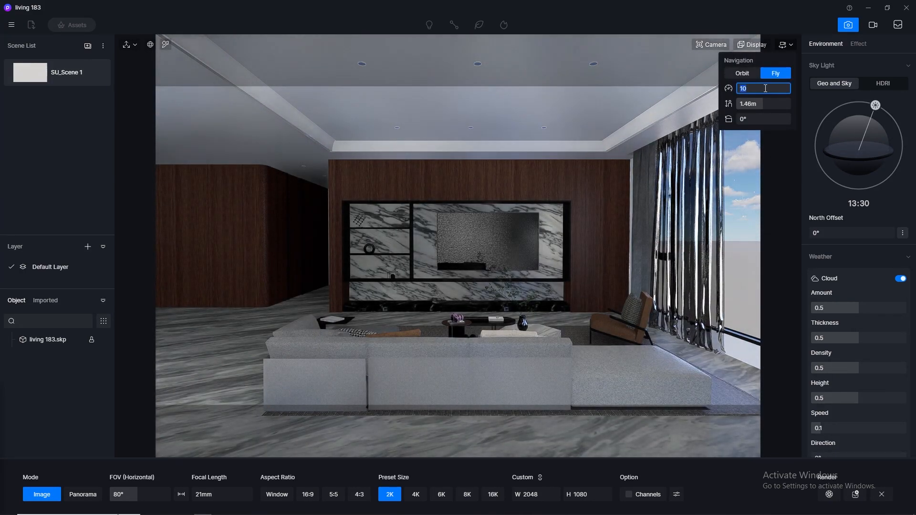
{"action": "type", "text": "1"}
{"action": "key", "text": "Return"}
- Move the camera closer to frame the TV wall and seating area centrally, and update SU_Scene 1 with this view
{"action": "scroll", "coordinate": [588, 280], "scroll_direction": "up", "scroll_amount": 5}
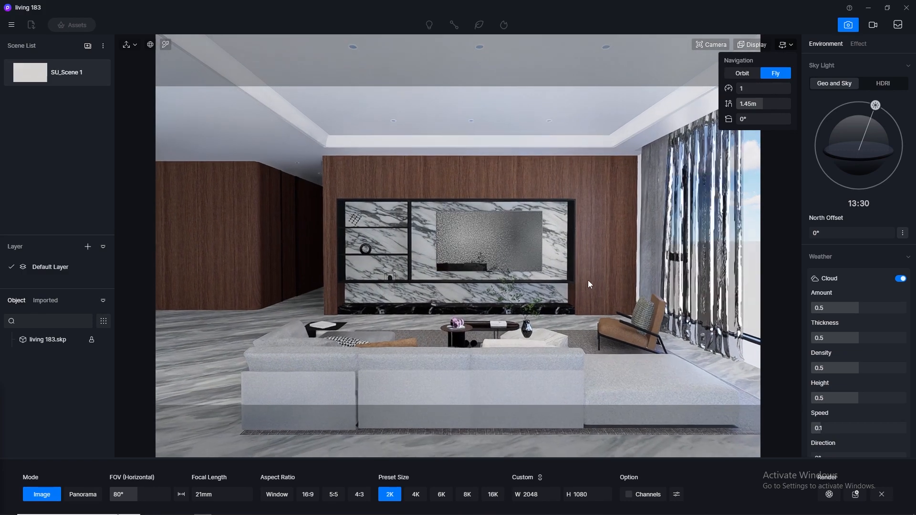
{"action": "scroll", "coordinate": [588, 280], "scroll_direction": "up", "scroll_amount": 3}
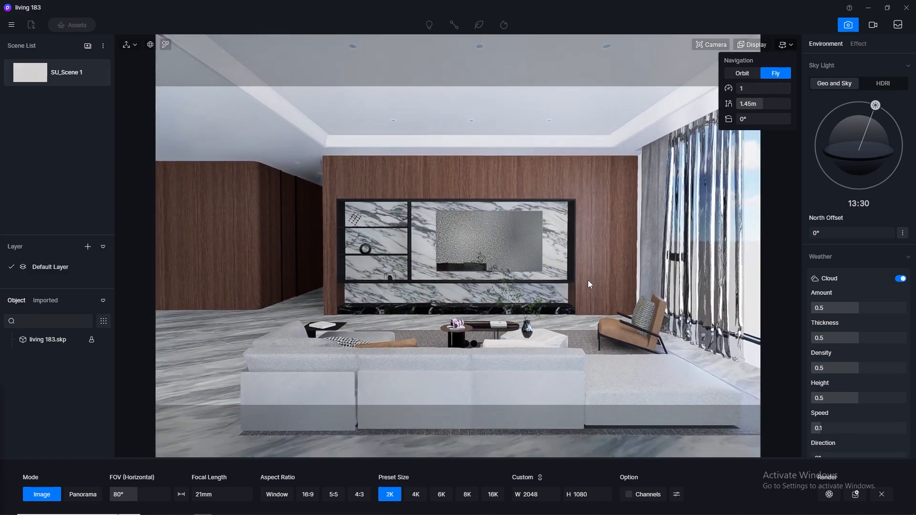
{"action": "scroll", "coordinate": [588, 279], "scroll_direction": "up", "scroll_amount": 4}
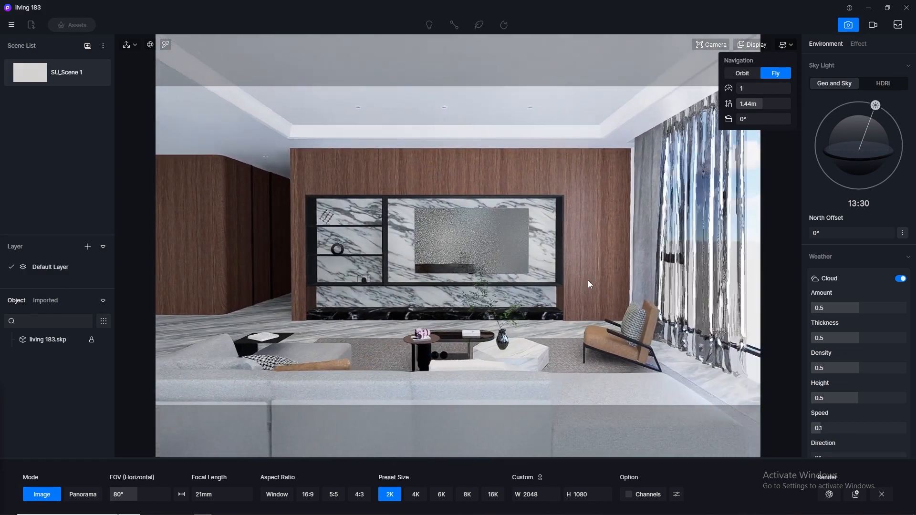
{"action": "key", "text": "d"}
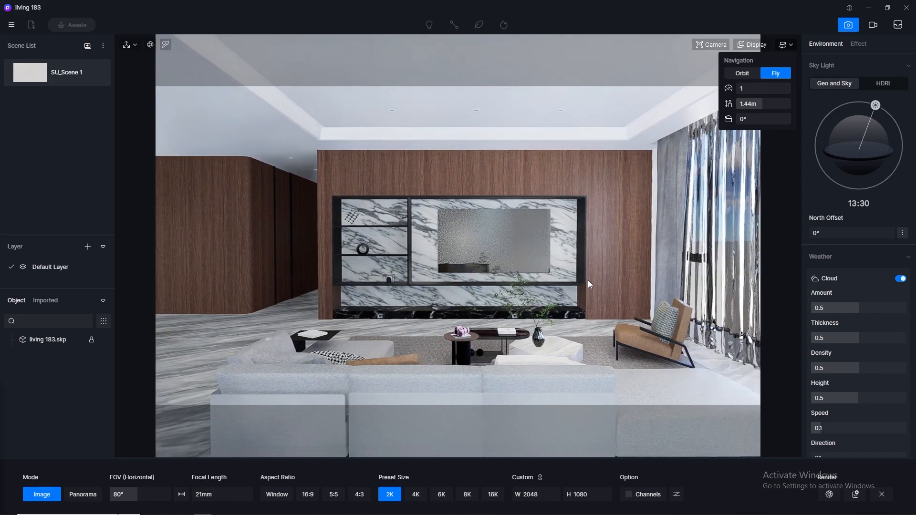
{"action": "key", "text": "a"}
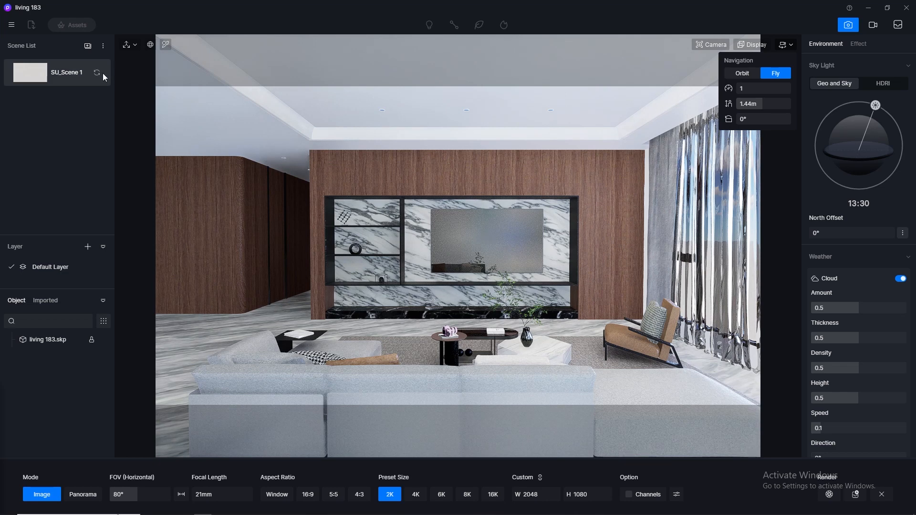
{"action": "left_click", "coordinate": [97, 72]}
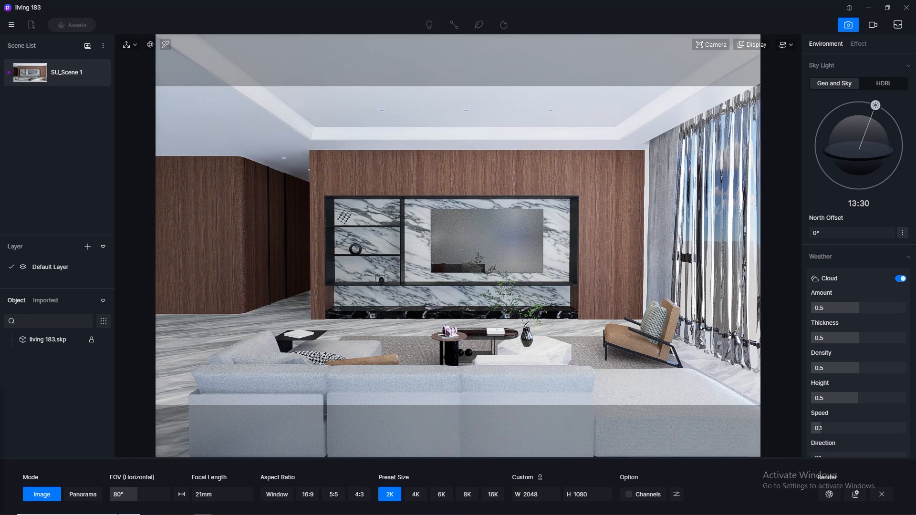
- Save the living 183 project and leave image render mode
{"action": "left_click", "coordinate": [14, 25]}
{"action": "mouse_move", "coordinate": [59, 45]}
{"action": "left_click", "coordinate": [152, 102]}
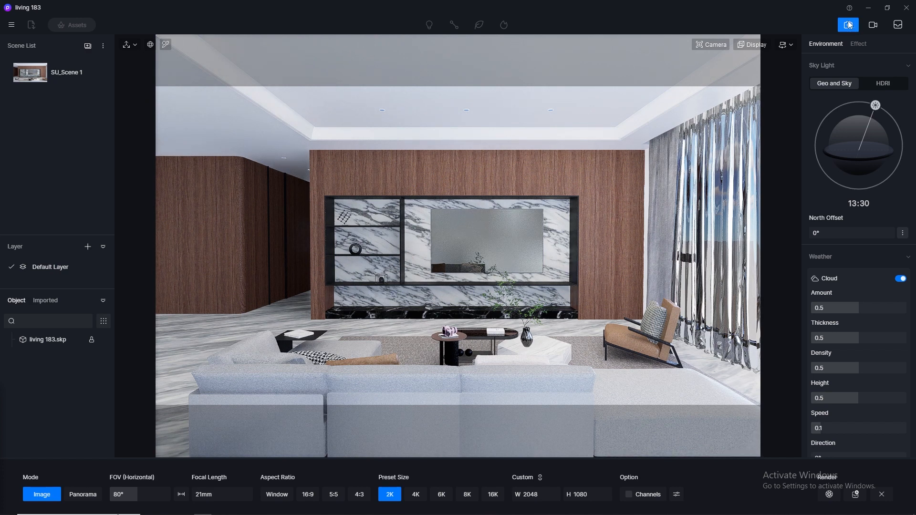
{"action": "left_click", "coordinate": [12, 25]}
{"action": "mouse_move", "coordinate": [36, 47]}
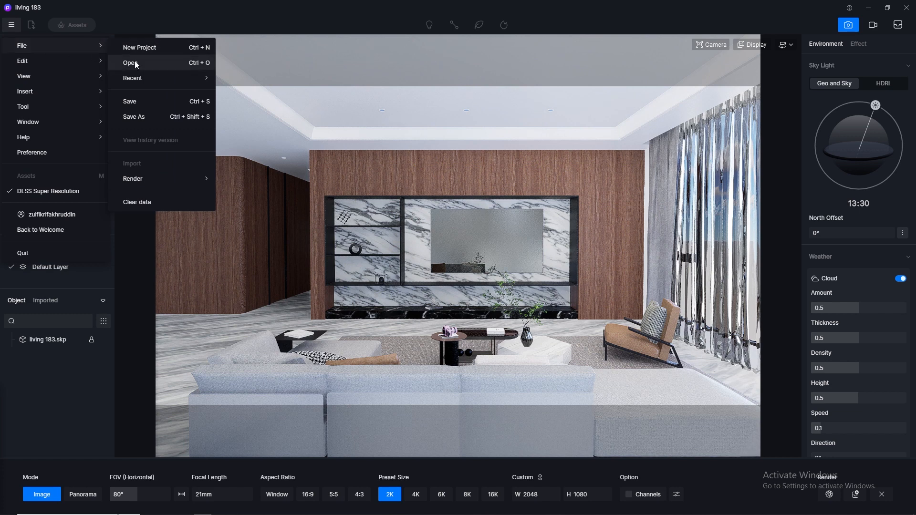
{"action": "left_click", "coordinate": [148, 106]}
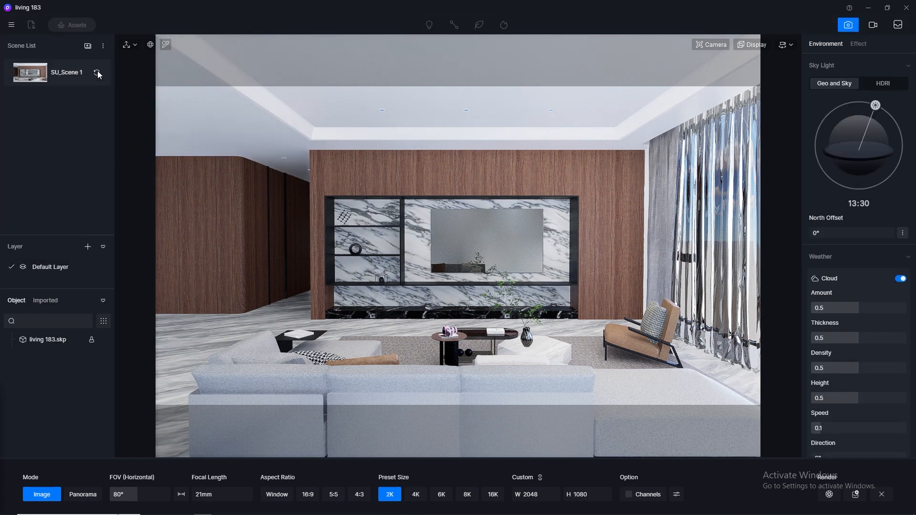
{"action": "left_click", "coordinate": [848, 25]}
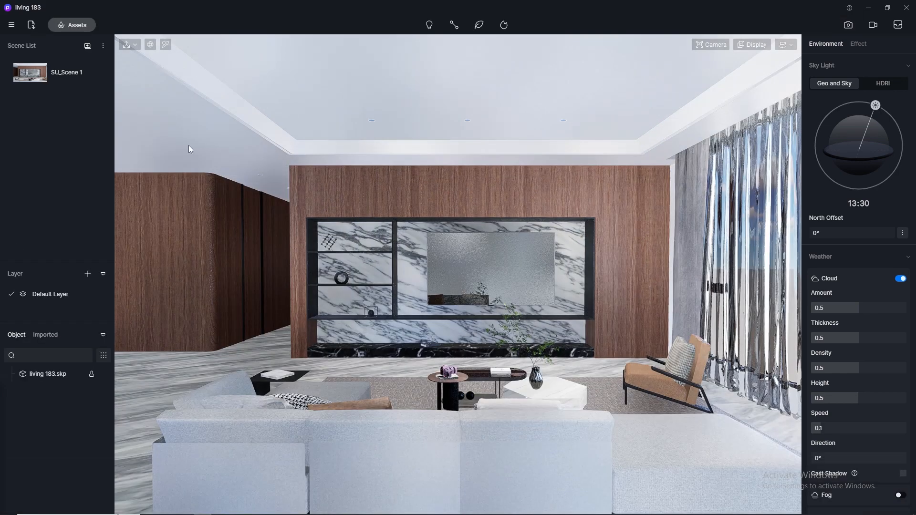
- Pick the marble floor material, show its base color map and set Normal to 0
{"action": "left_click", "coordinate": [173, 375]}
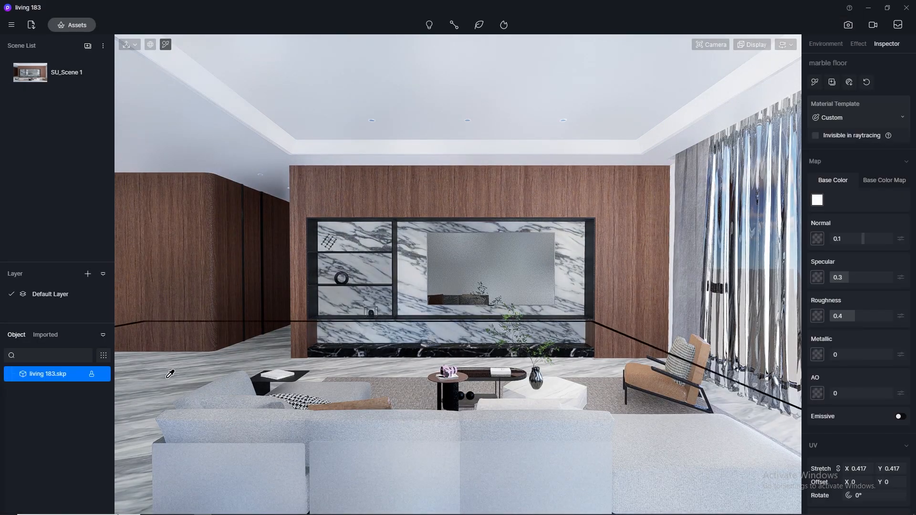
{"action": "left_click", "coordinate": [884, 181]}
{"action": "left_click_drag", "start_coordinate": [840, 239], "coordinate": [840, 169]}
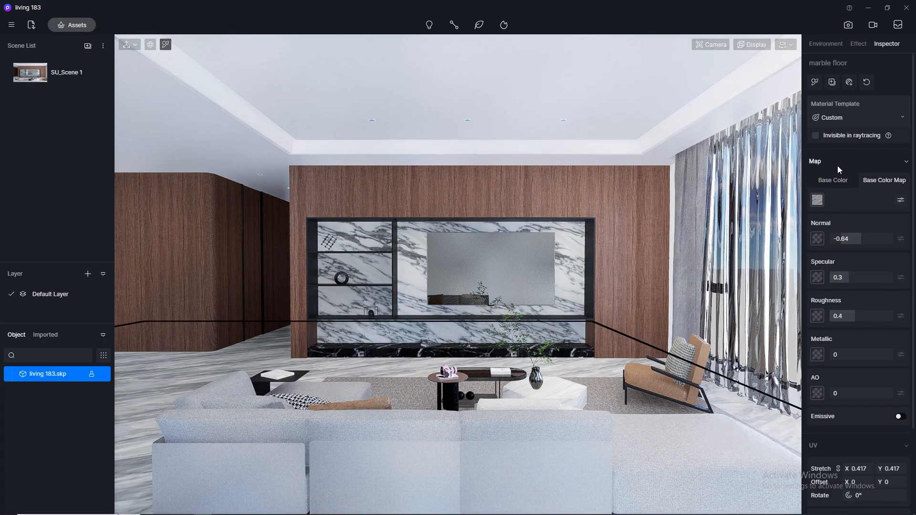
{"action": "left_click", "coordinate": [852, 239]}
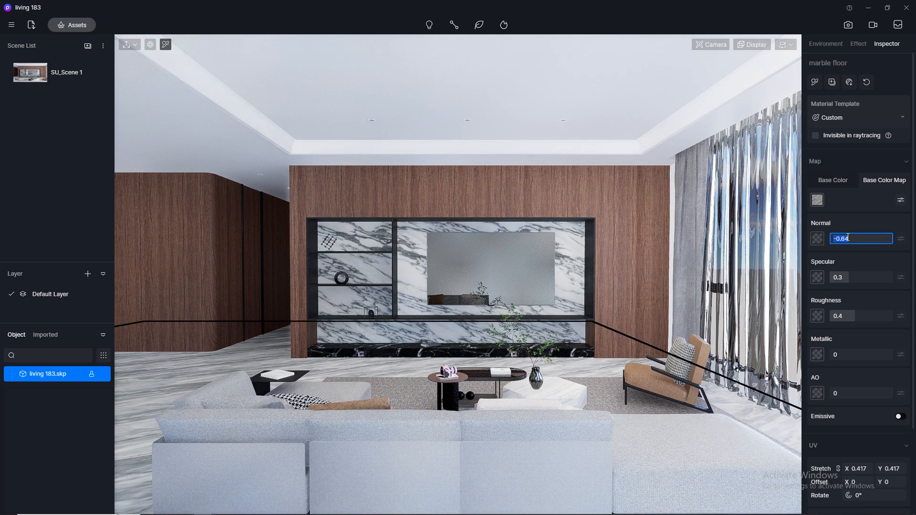
{"action": "type", "text": "0"}
{"action": "key", "text": "Return"}
- Set the marble floor material's Specular to 0.5 and Roughness to 0.1
{"action": "left_click", "coordinate": [855, 276]}
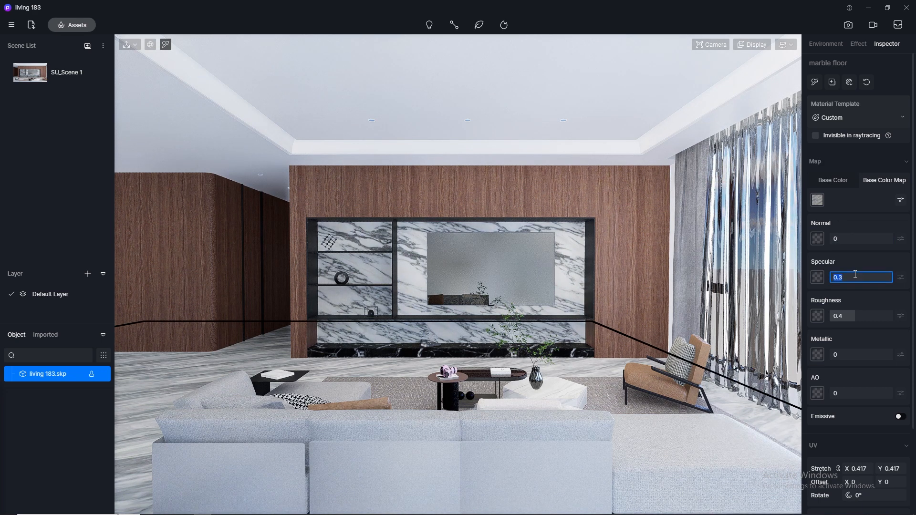
{"action": "type", "text": "0.5"}
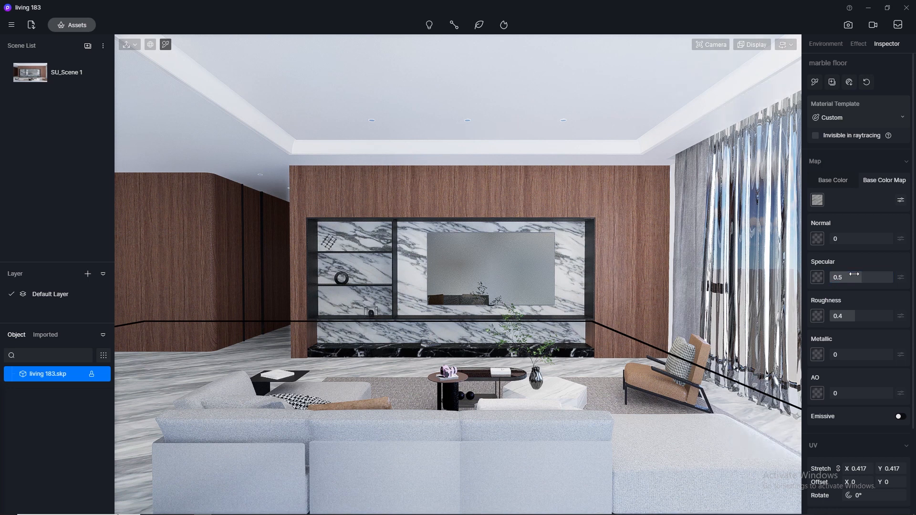
{"action": "key", "text": "Return"}
{"action": "left_click", "coordinate": [858, 316]}
{"action": "key", "text": "Return"}
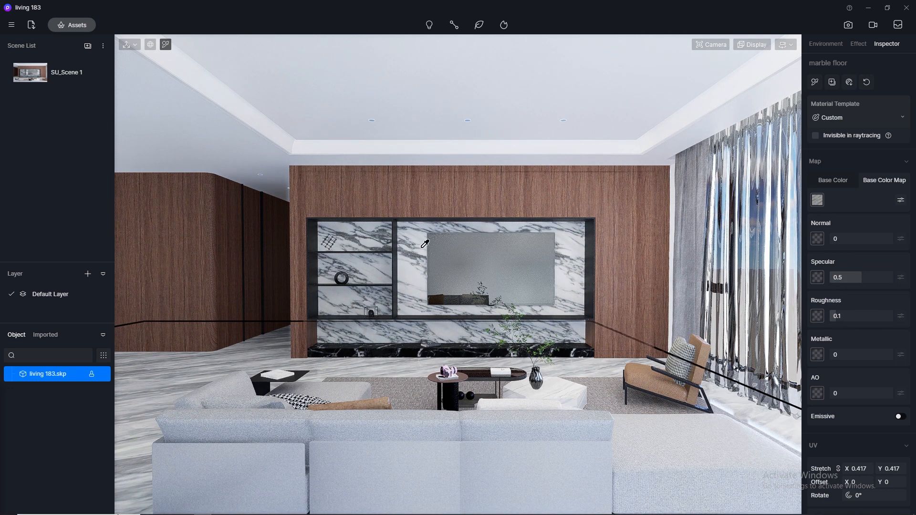
- Set the TV wall marble material's Normal to 0, Specular to 0.5 and Roughness to 0.1
{"action": "left_click", "coordinate": [862, 237]}
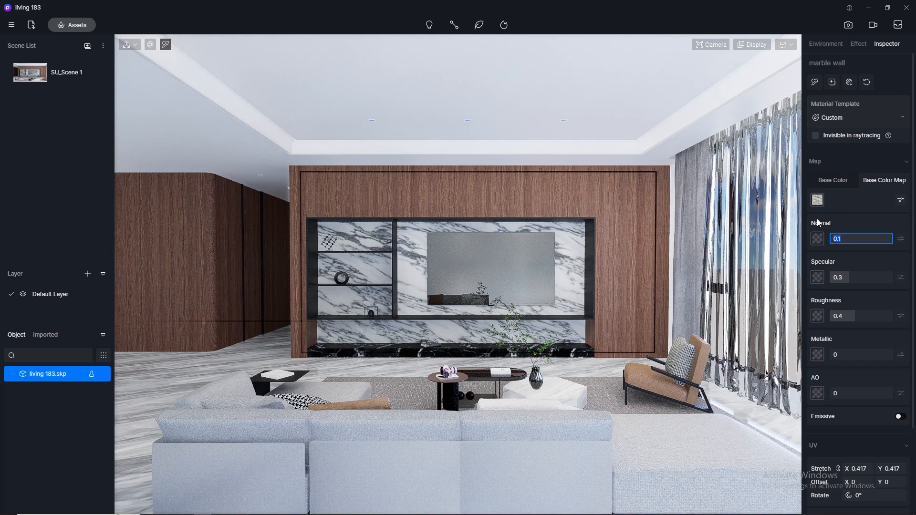
{"action": "type", "text": "0"}
{"action": "key", "text": "Return"}
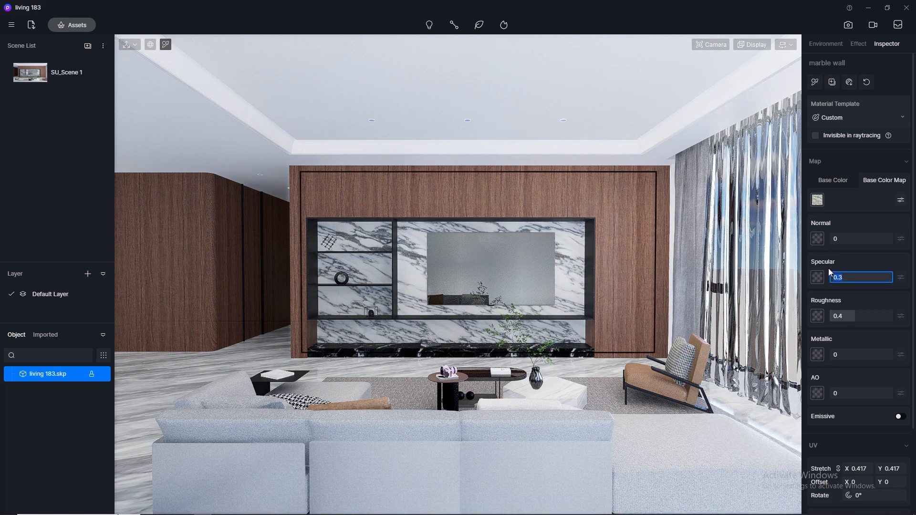
{"action": "type", "text": "0.5"}
{"action": "key", "text": "Return"}
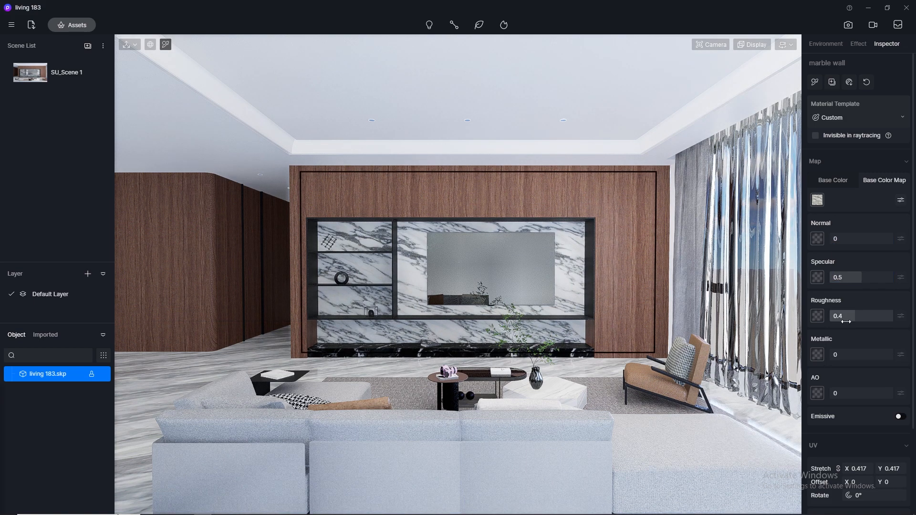
{"action": "left_click", "coordinate": [845, 318]}
{"action": "type", "text": "0.1"}
{"action": "key", "text": "Return"}
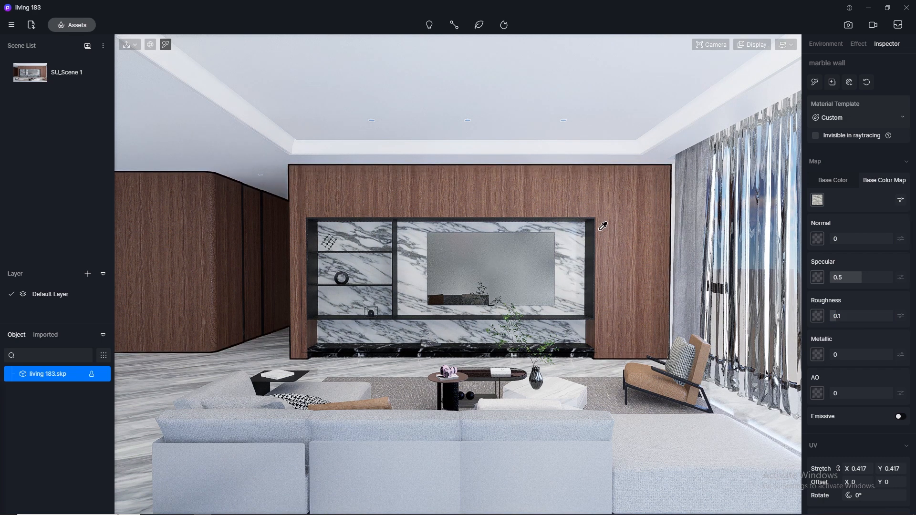
- Copy the wood veneer material's base color map into its Normal map slot
{"action": "left_click", "coordinate": [630, 208]}
{"action": "left_click", "coordinate": [818, 205]}
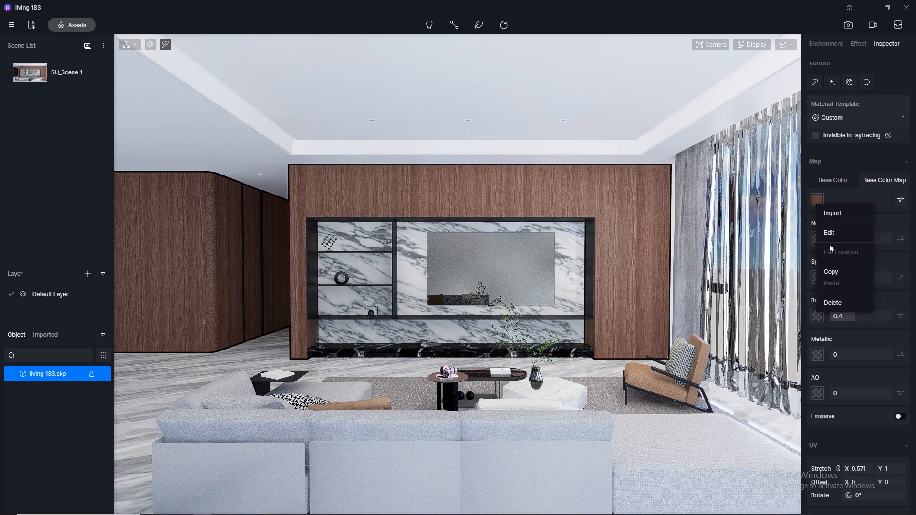
{"action": "left_click", "coordinate": [831, 270]}
{"action": "left_click", "coordinate": [822, 242]}
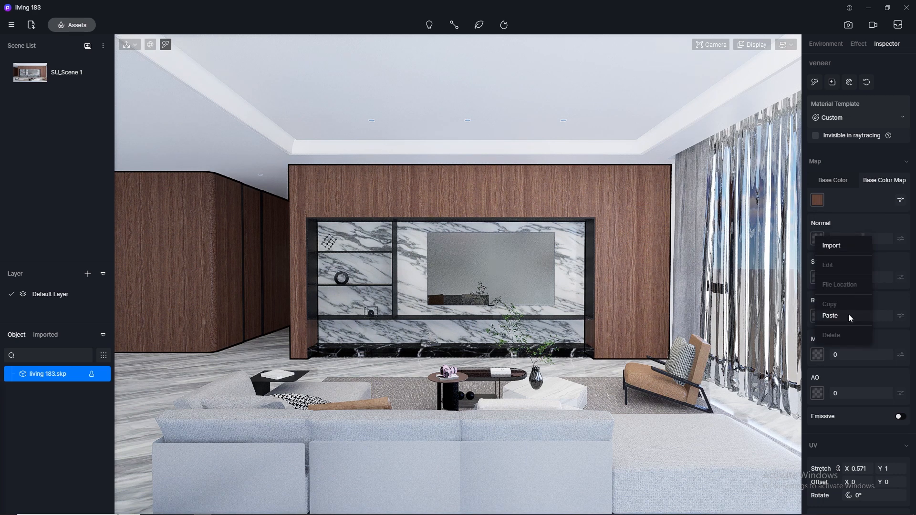
{"action": "left_click", "coordinate": [831, 316]}
- Set the wood veneer material's Specular to 0.5 and Roughness to 0.3
{"action": "left_click", "coordinate": [860, 278]}
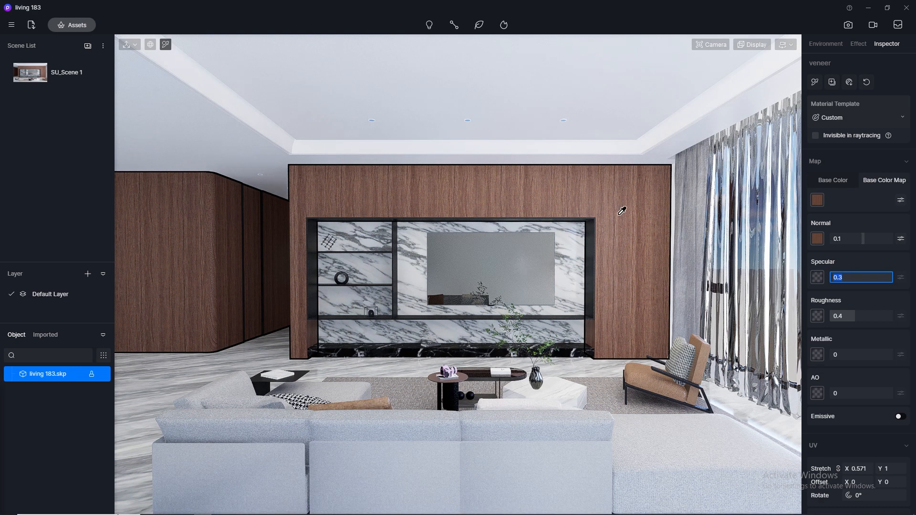
{"action": "left_click", "coordinate": [859, 316]}
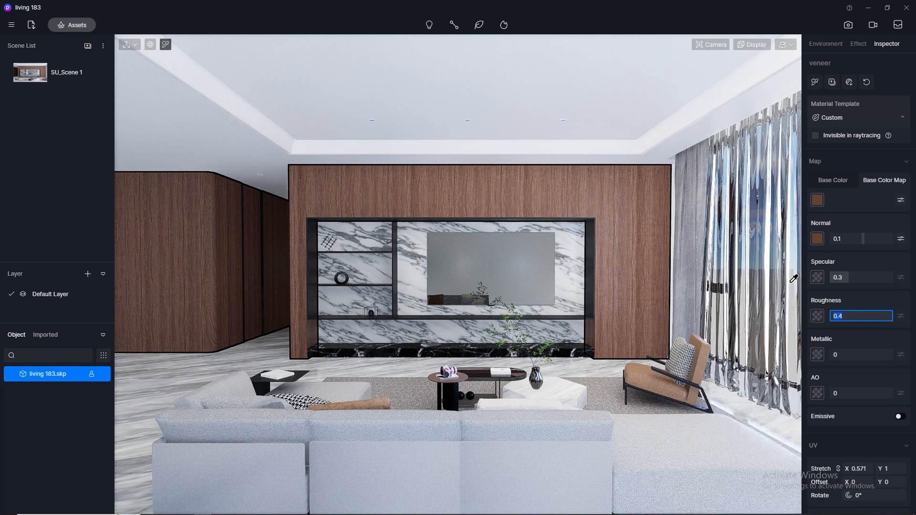
{"action": "type", "text": "0.5"}
{"action": "key", "text": "Return"}
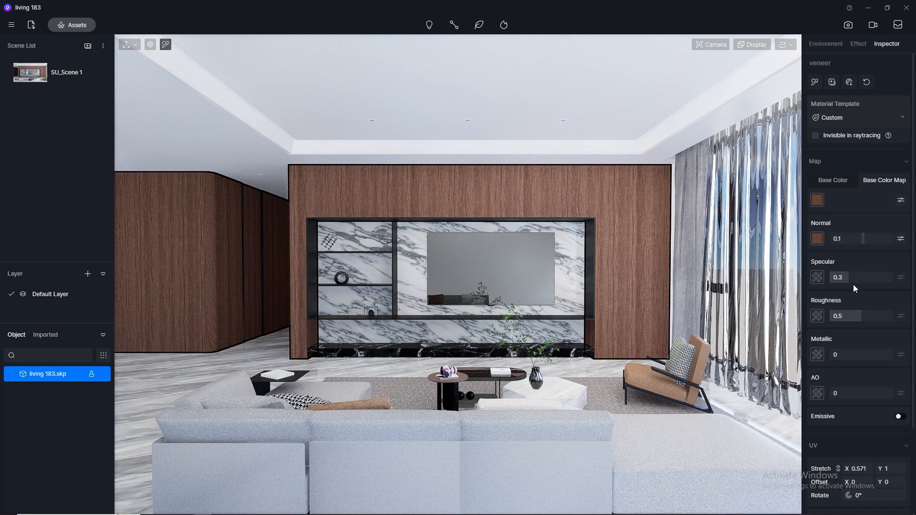
{"action": "type", "text": "0.5"}
{"action": "key", "text": "Return"}
{"action": "left_click", "coordinate": [847, 316]}
{"action": "type", "text": "0.3"}
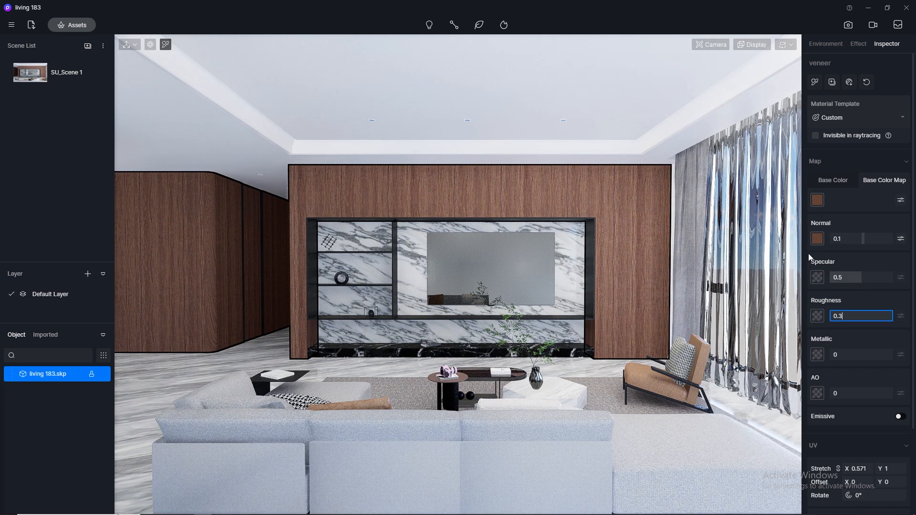
{"action": "key", "text": "Return"}
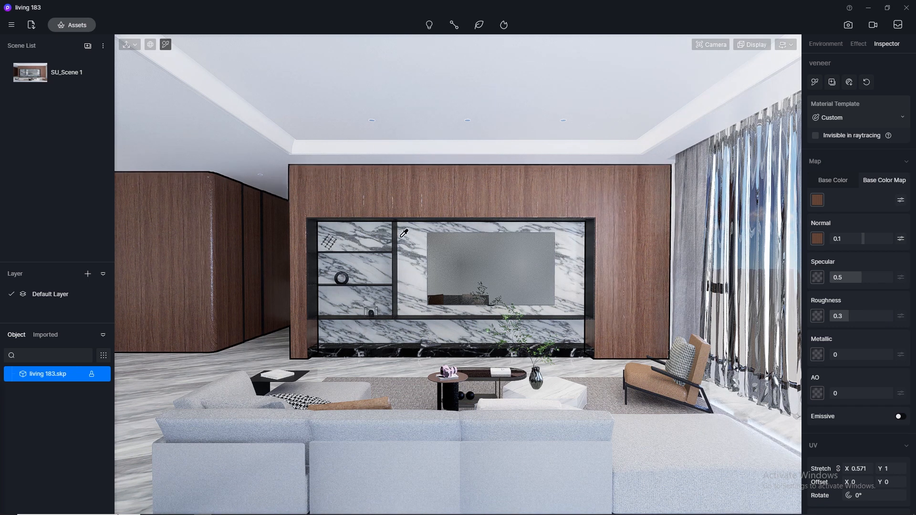
- Pick the ceiling's plaster material and copy its base color map into its Normal map slot
{"action": "left_click", "coordinate": [419, 238]}
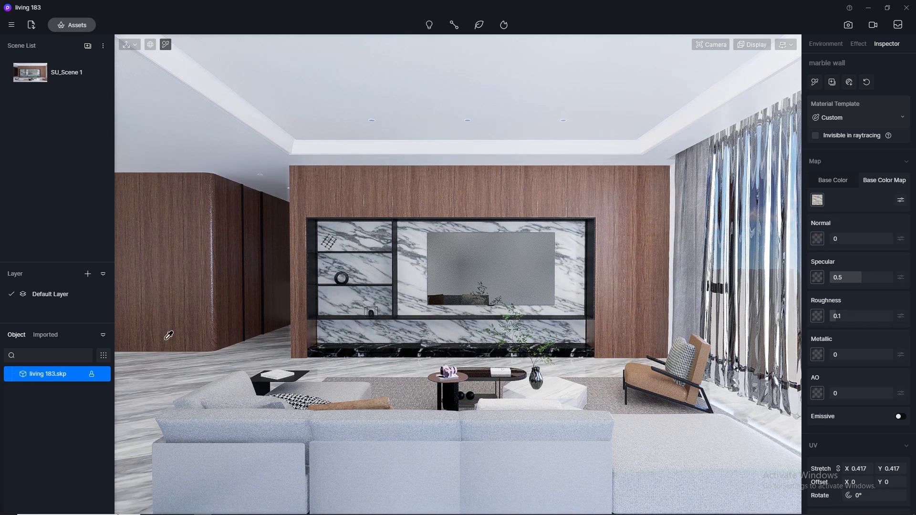
{"action": "left_click", "coordinate": [180, 374]}
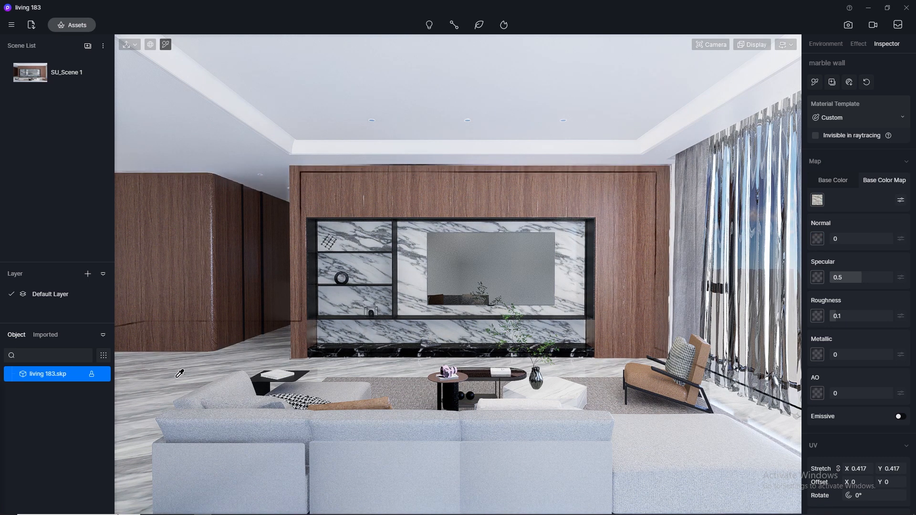
{"action": "left_click", "coordinate": [598, 151]}
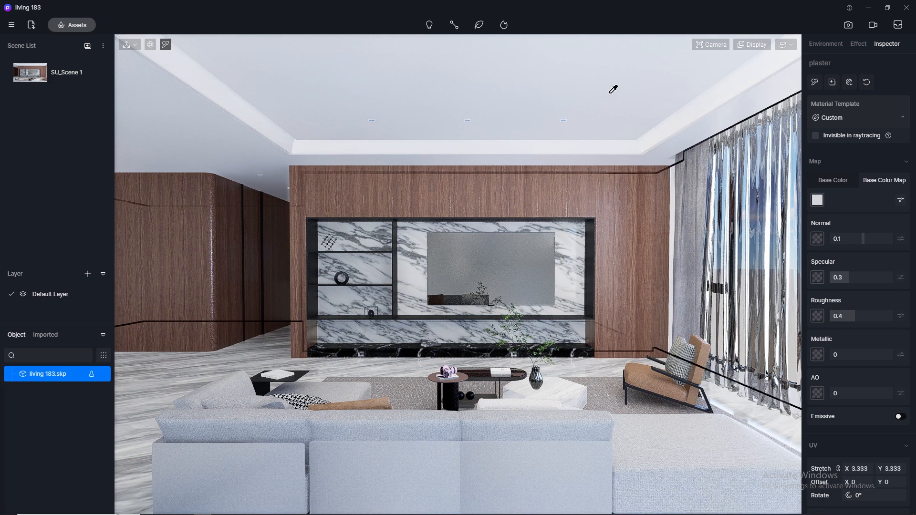
{"action": "right_click", "coordinate": [820, 199]}
{"action": "left_click", "coordinate": [836, 268]}
{"action": "right_click", "coordinate": [821, 238]}
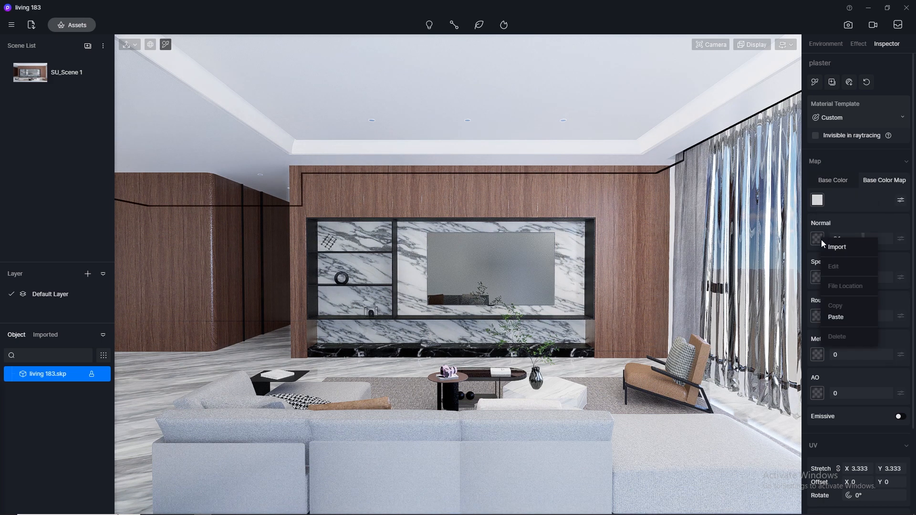
{"action": "left_click", "coordinate": [842, 317]}
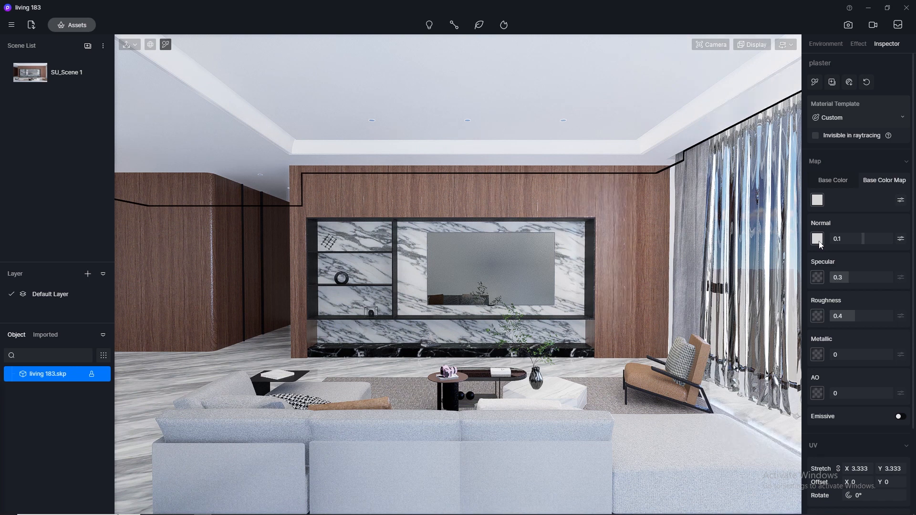
- Set the plaster material's Roughness to 0.8
{"action": "left_click", "coordinate": [846, 315]}
{"action": "key", "text": "BackSpace"}
{"action": "type", "text": "8"}
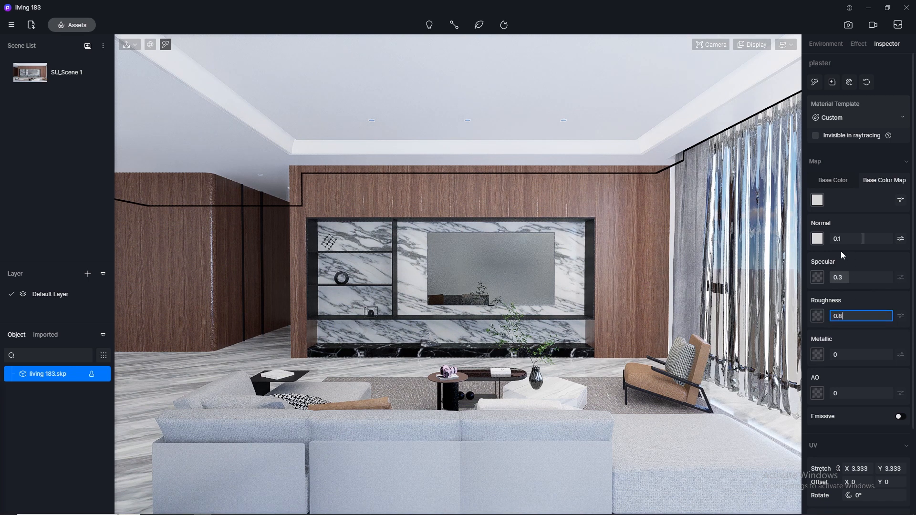
{"action": "key", "text": "Return"}
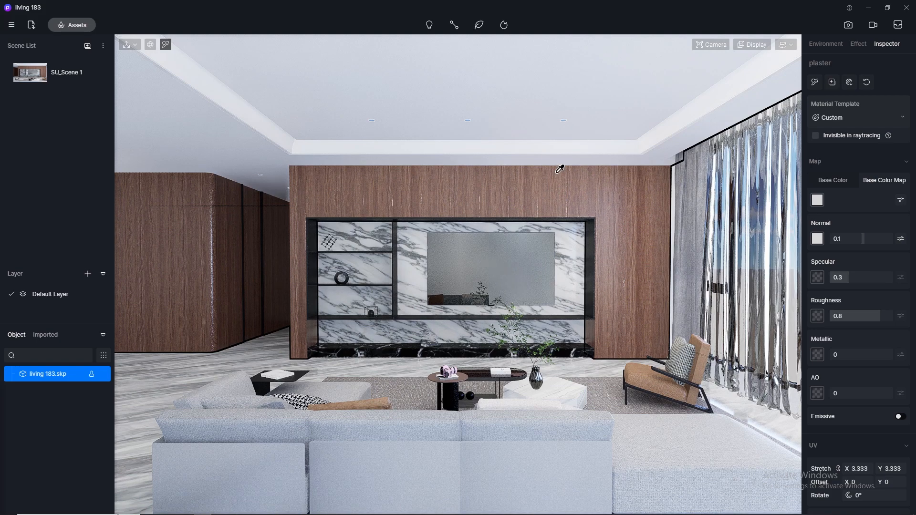
- Switch the viewport navigation mode to Orbit
{"action": "right_click_drag", "start_coordinate": [627, 230], "coordinate": [446, 226]}
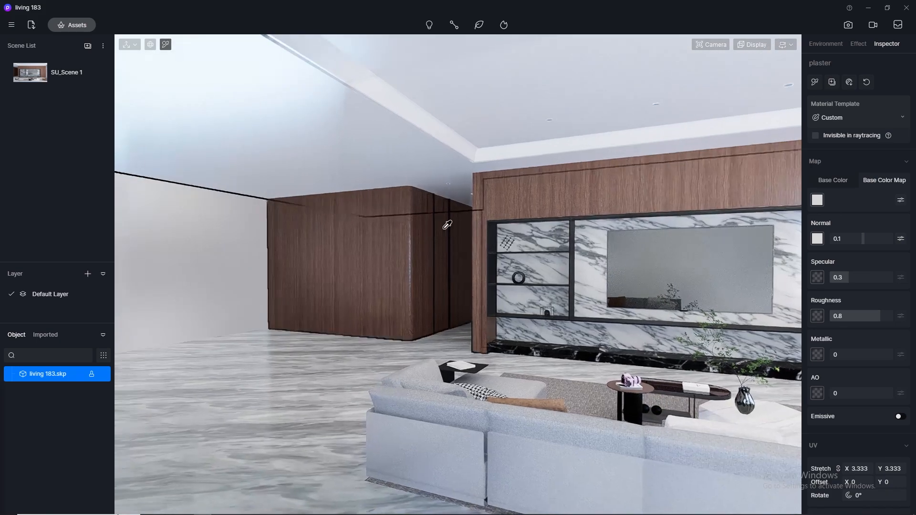
{"action": "right_click_drag", "start_coordinate": [587, 240], "coordinate": [766, 236]}
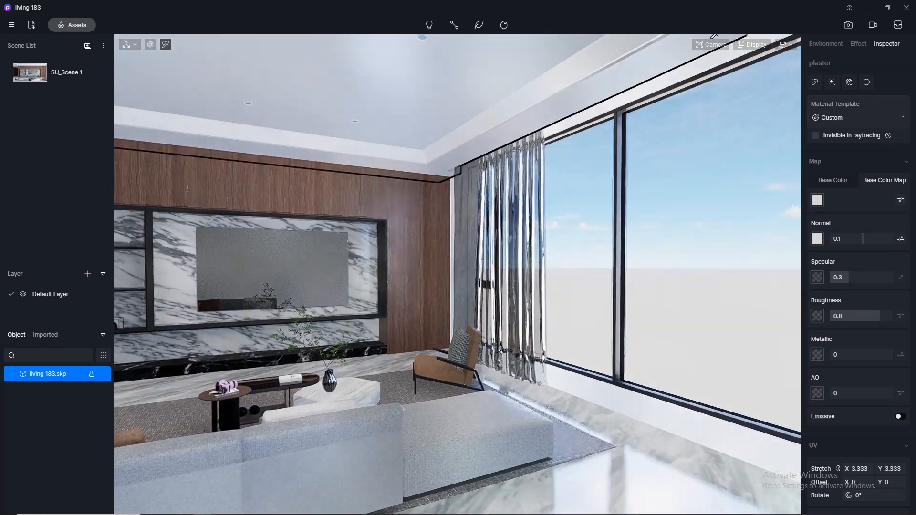
{"action": "left_click", "coordinate": [785, 44]}
{"action": "left_click", "coordinate": [743, 73]}
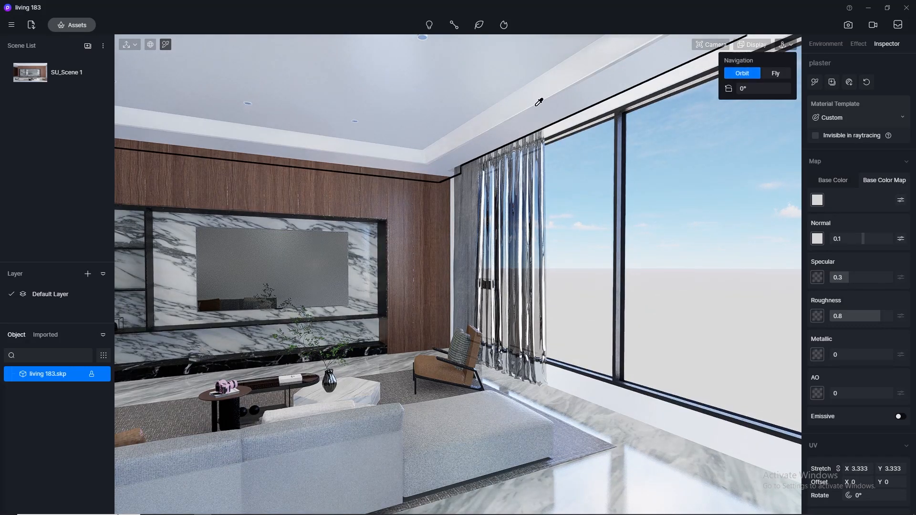
- Apply the Normal Glass material from the online Glass assets to the large window pane
{"action": "left_click", "coordinate": [71, 25]}
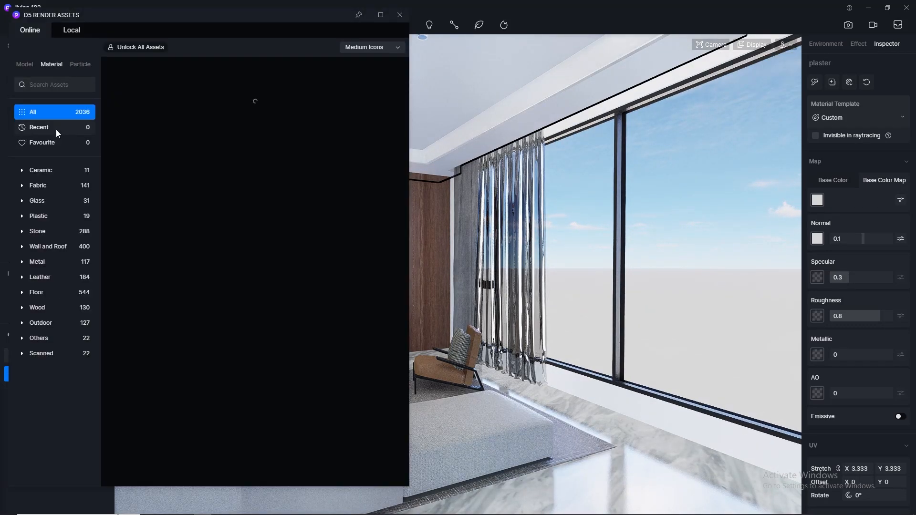
{"action": "left_click", "coordinate": [52, 203]}
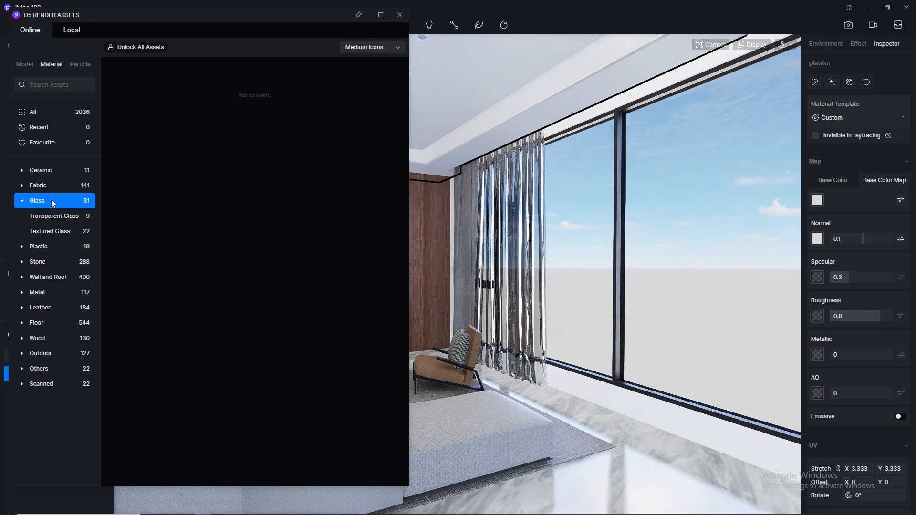
{"action": "left_click_drag", "start_coordinate": [258, 365], "coordinate": [660, 303]}
- Apply the favourite Grey Gauze Curtain material to the grey drape and White Gauze Curtain3 to the sheer curtain
{"action": "left_click", "coordinate": [65, 141]}
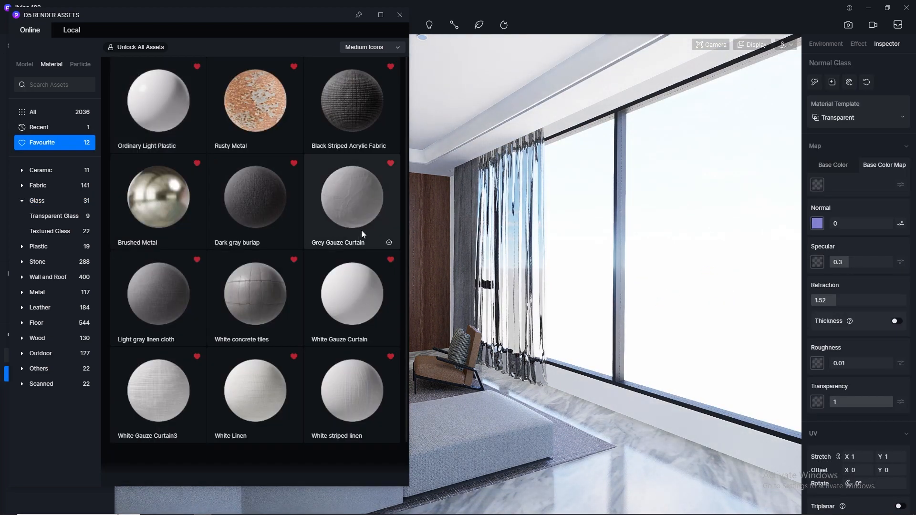
{"action": "scroll", "coordinate": [308, 211], "scroll_direction": "down", "scroll_amount": 1}
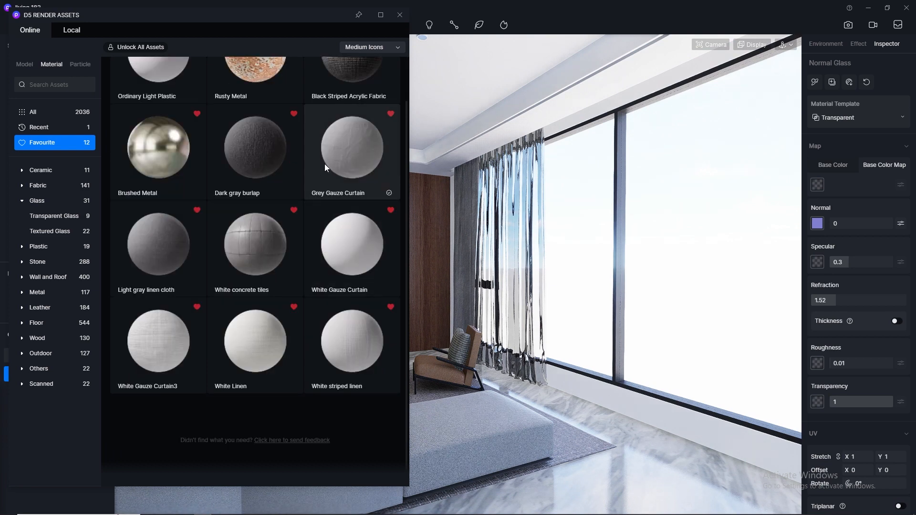
{"action": "left_click_drag", "start_coordinate": [325, 165], "coordinate": [425, 239]}
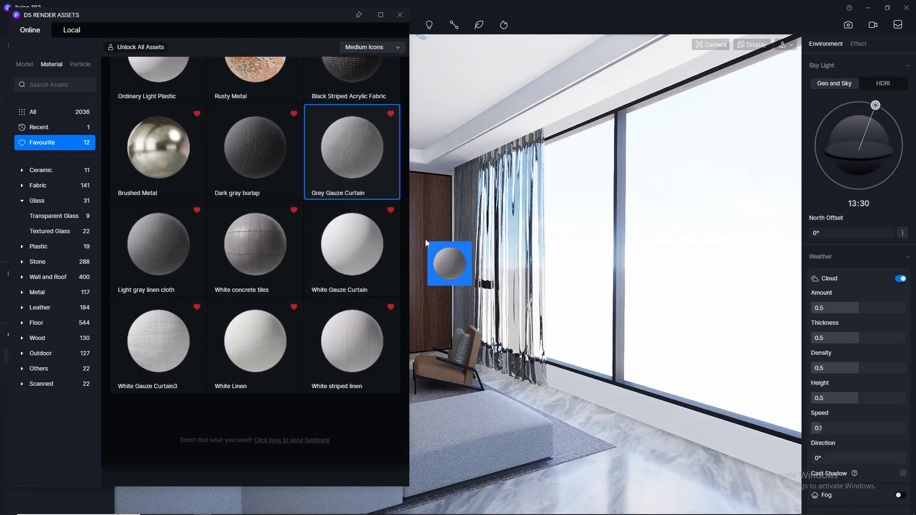
{"action": "left_click_drag", "start_coordinate": [426, 239], "coordinate": [474, 202]}
{"action": "left_click_drag", "start_coordinate": [182, 331], "coordinate": [488, 323]}
{"action": "mouse_move", "coordinate": [517, 306]}
{"action": "left_mouse_down"}
{"action": "mouse_move", "coordinate": [524, 251]}
{"action": "mouse_move", "coordinate": [503, 297]}
{"action": "left_mouse_up"}
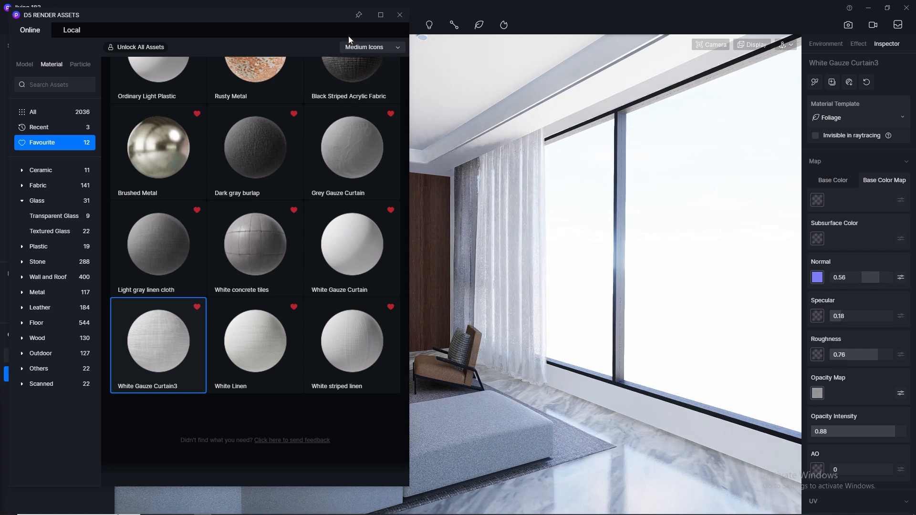
- Apply the favourite Light gray linen cloth material to the large sofa in front of the TV wall
{"action": "left_click_drag", "start_coordinate": [196, 23], "coordinate": [648, 108]}
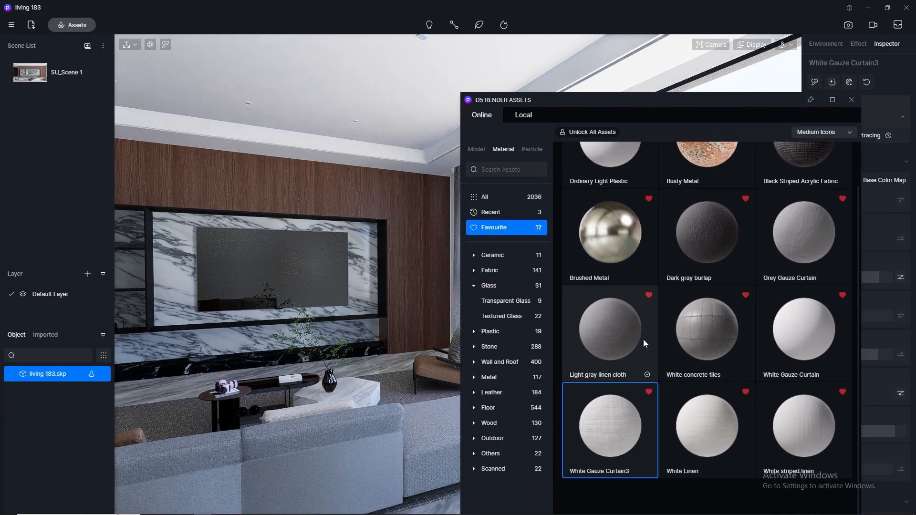
{"action": "left_click_drag", "start_coordinate": [623, 336], "coordinate": [381, 421]}
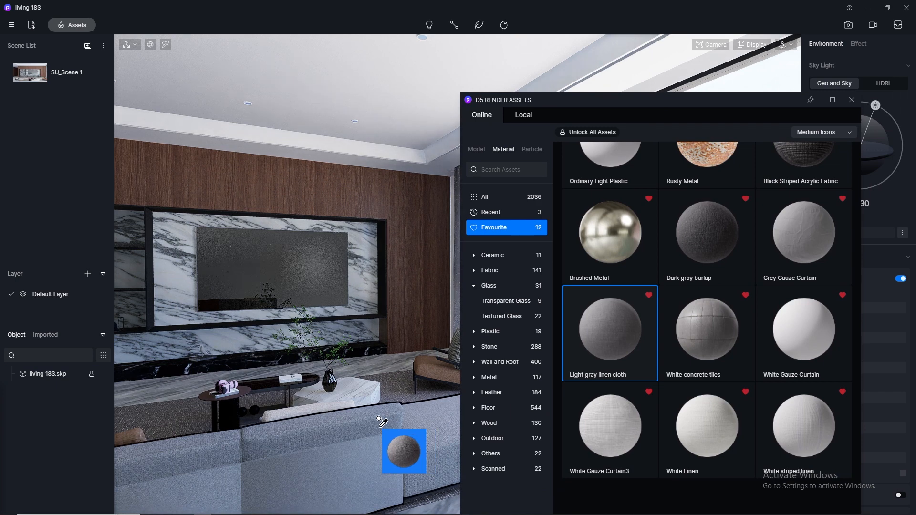
{"action": "left_click_drag", "start_coordinate": [381, 421], "coordinate": [382, 422]}
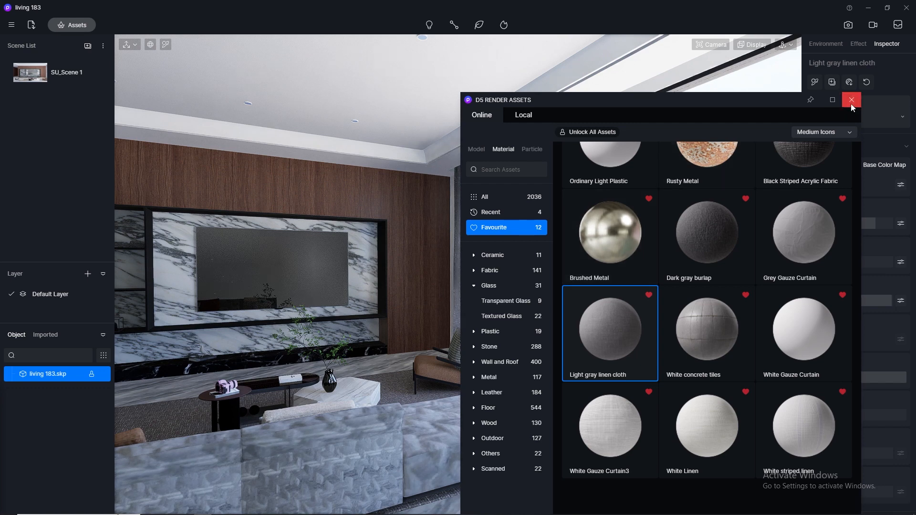
{"action": "left_click", "coordinate": [852, 103]}
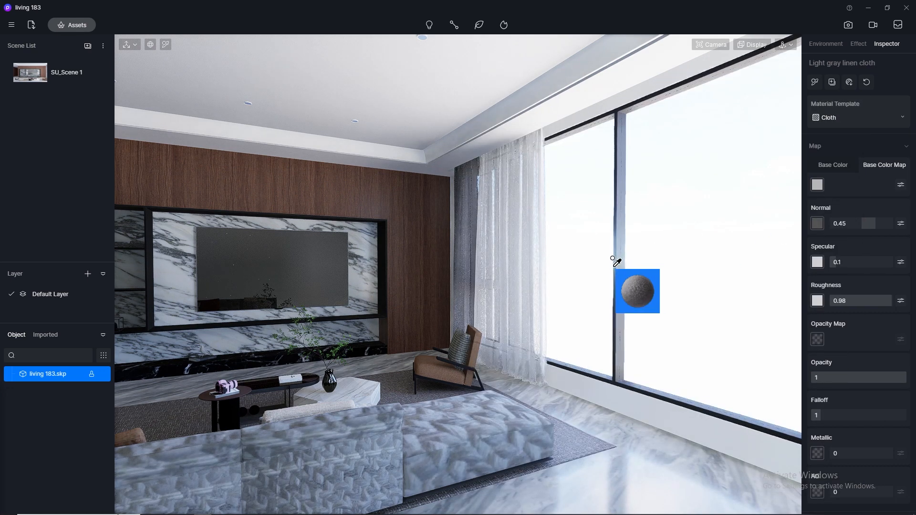
{"action": "key", "text": "Escape"}
- Set the sofa linen material's UV Stretch to 30 in both X and Y, after trying 3
{"action": "scroll", "coordinate": [866, 402], "scroll_direction": "down", "scroll_amount": 3}
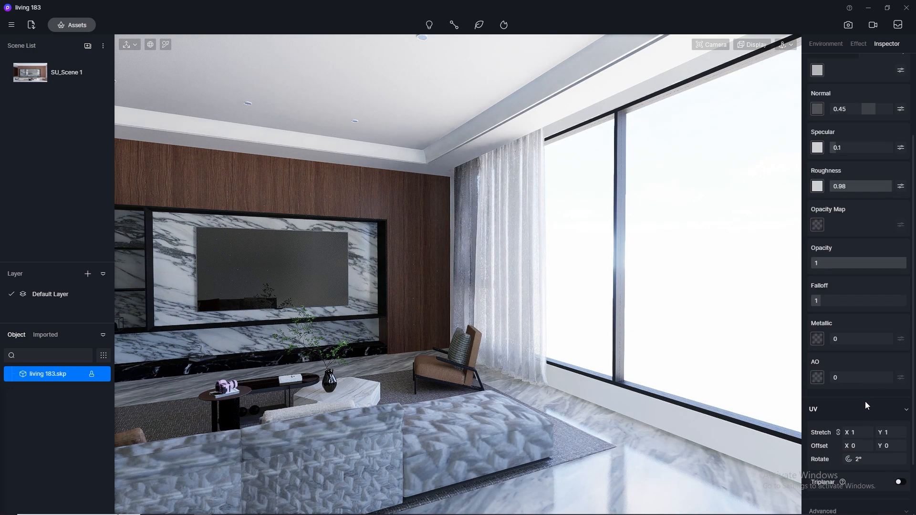
{"action": "left_click", "coordinate": [860, 432]}
{"action": "type", "text": "3"}
{"action": "key", "text": "Return"}
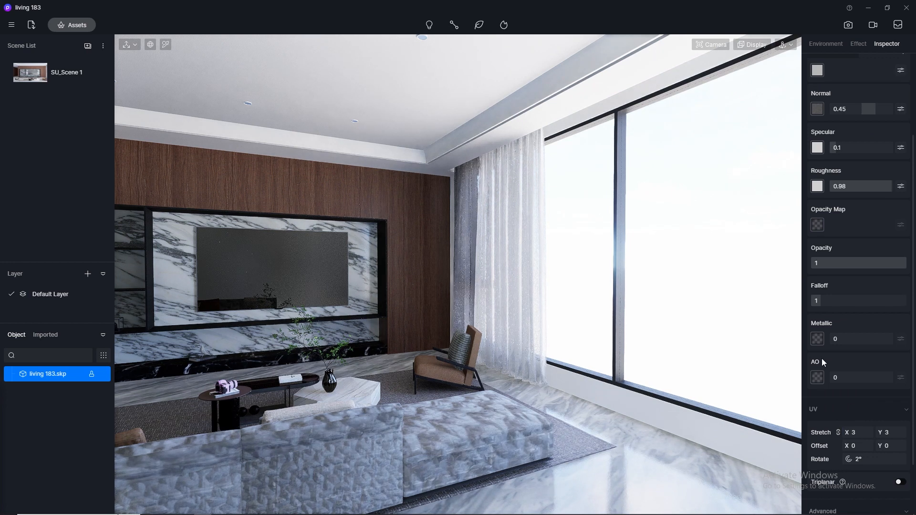
{"action": "left_click", "coordinate": [860, 432]}
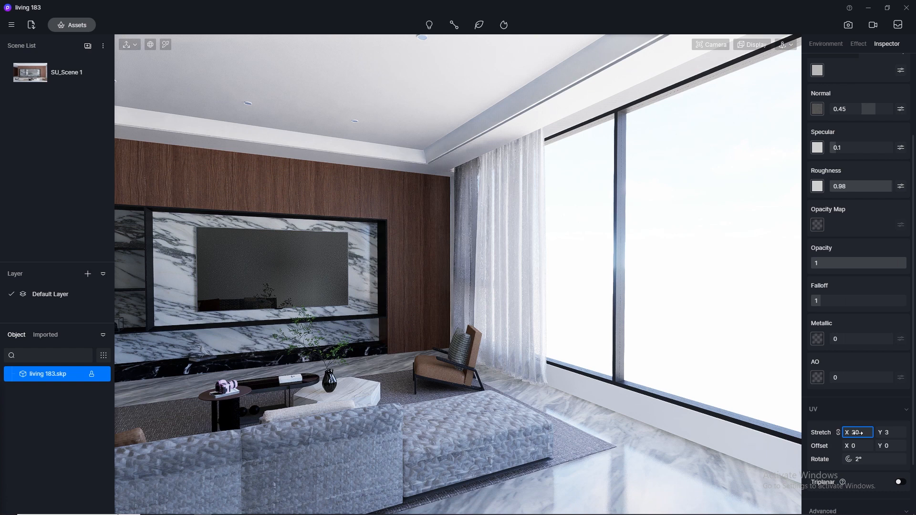
{"action": "type", "text": "30"}
{"action": "key", "text": "Return"}
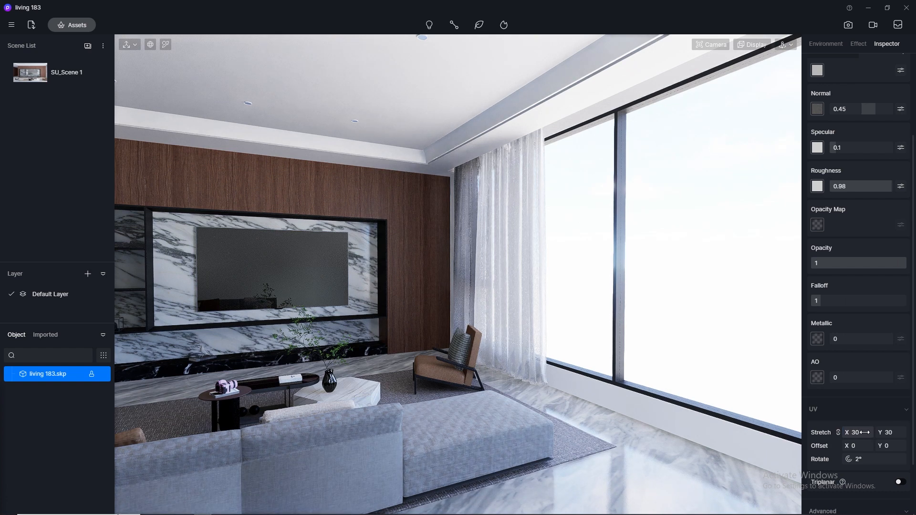
- Examine the sofa's linen texture from low and high angles and restore the SU_Scene 1 view
{"action": "scroll", "coordinate": [546, 213], "scroll_direction": "down", "scroll_amount": 3}
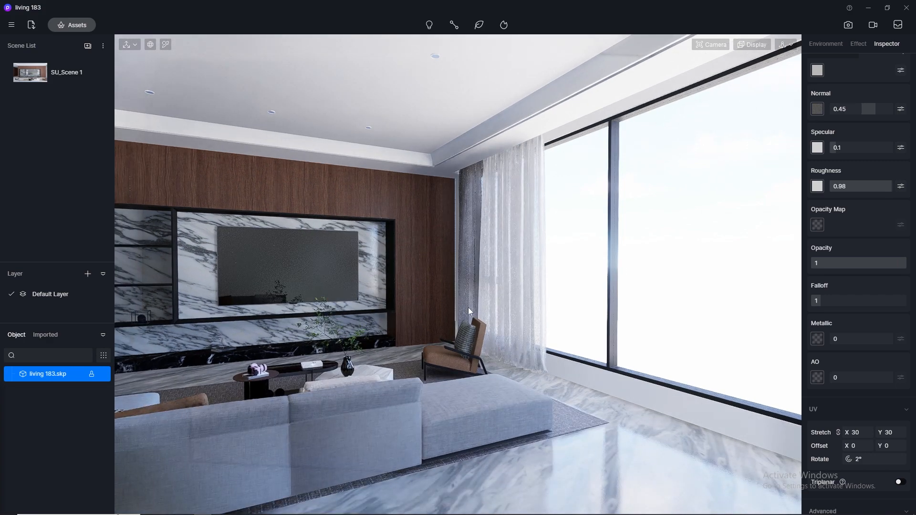
{"action": "right_click_drag", "start_coordinate": [468, 307], "coordinate": [555, 251]}
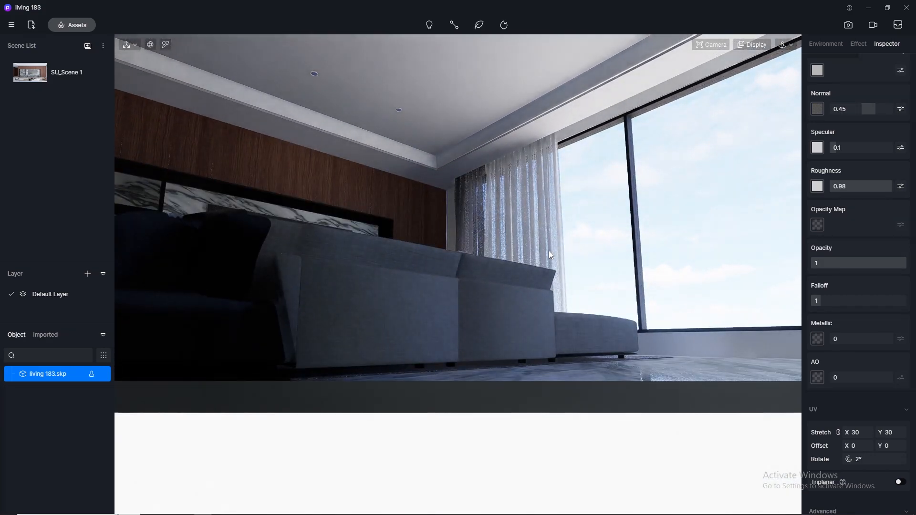
{"action": "scroll", "coordinate": [548, 250], "scroll_direction": "up", "scroll_amount": 2}
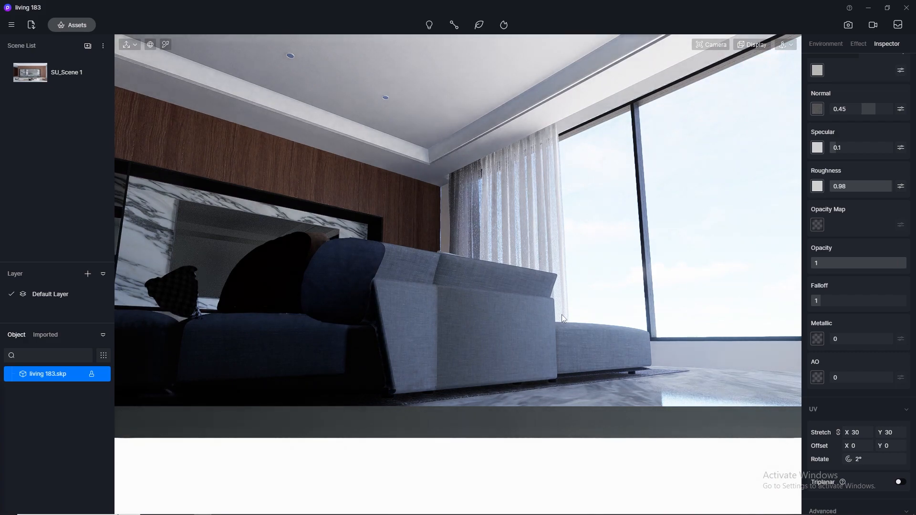
{"action": "scroll", "coordinate": [508, 289], "scroll_direction": "up", "scroll_amount": 1}
{"action": "scroll", "coordinate": [508, 288], "scroll_direction": "down", "scroll_amount": 1}
{"action": "right_click_drag", "start_coordinate": [507, 287], "coordinate": [337, 436]}
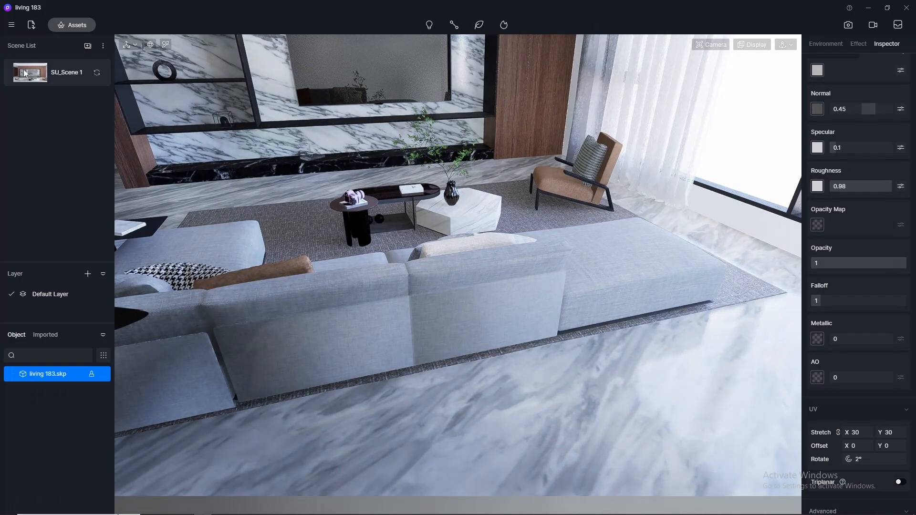
{"action": "left_click", "coordinate": [25, 72]}
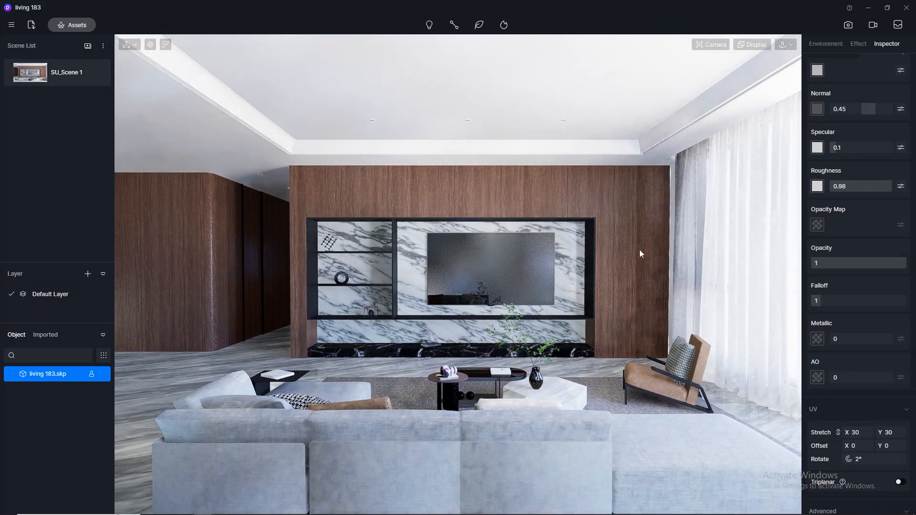
{"action": "left_click", "coordinate": [166, 44]}
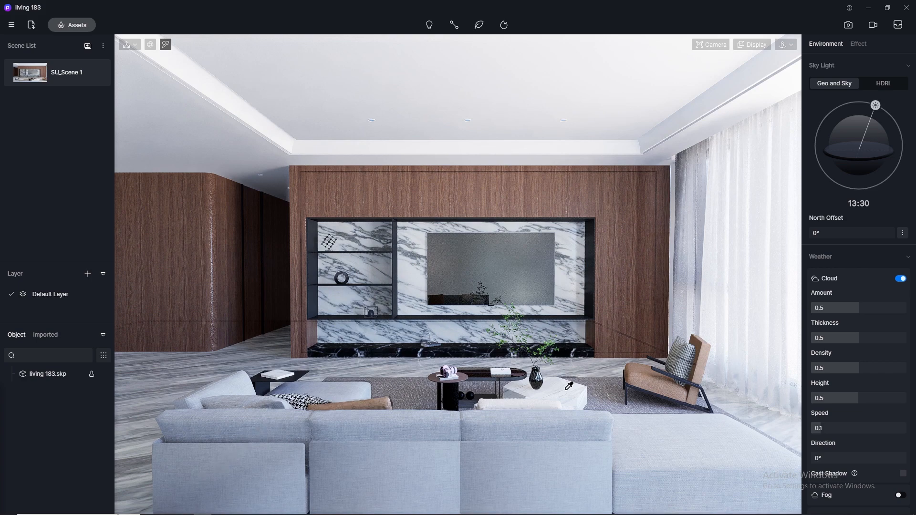
{"action": "left_click", "coordinate": [644, 372]}
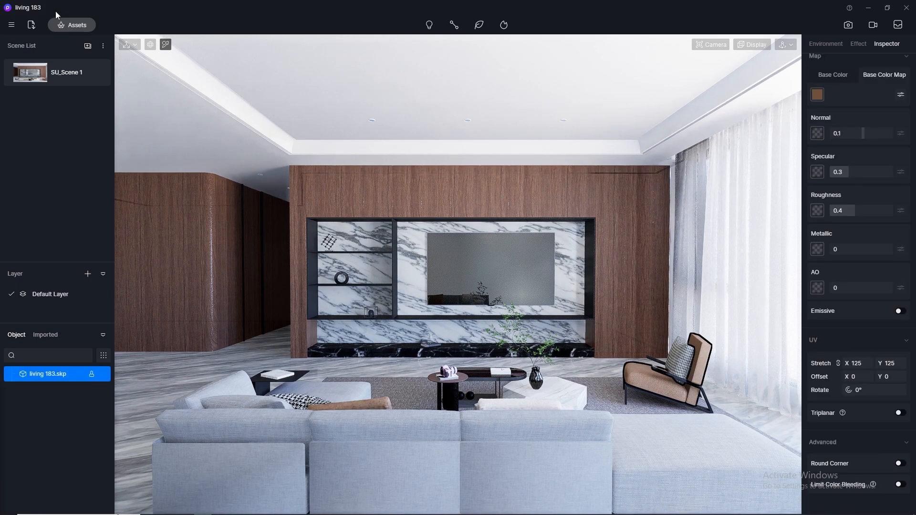
{"action": "left_click", "coordinate": [66, 26]}
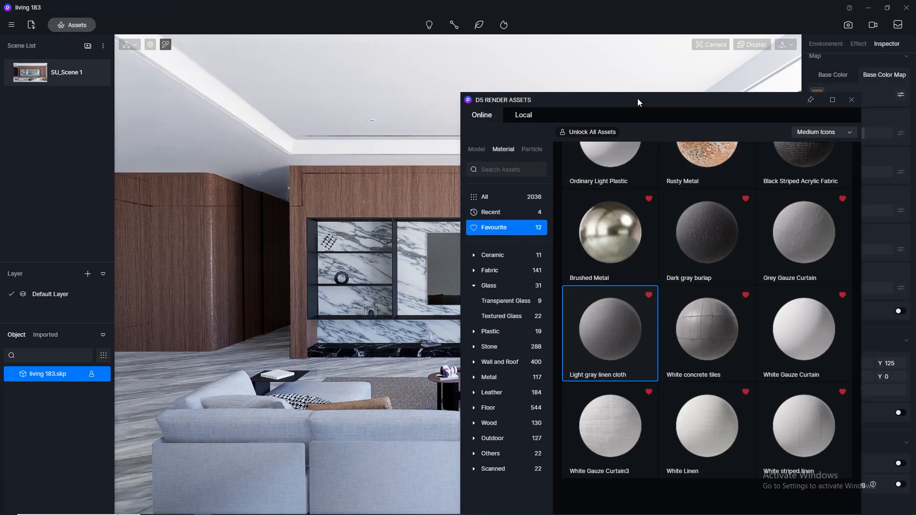
{"action": "left_click_drag", "start_coordinate": [638, 99], "coordinate": [274, 45]}
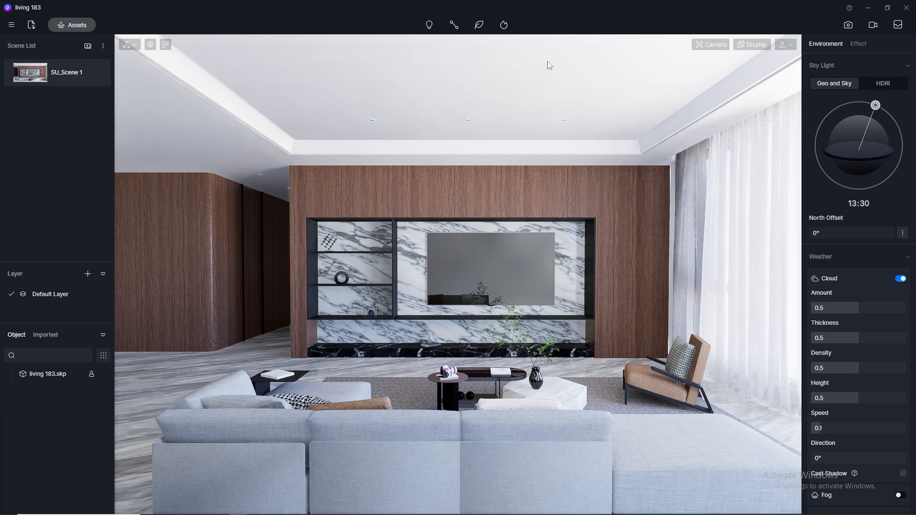
- Apply the Taurillon Leather material from the online Leather assets to the armchair's upholstery
{"action": "left_click", "coordinate": [168, 43]}
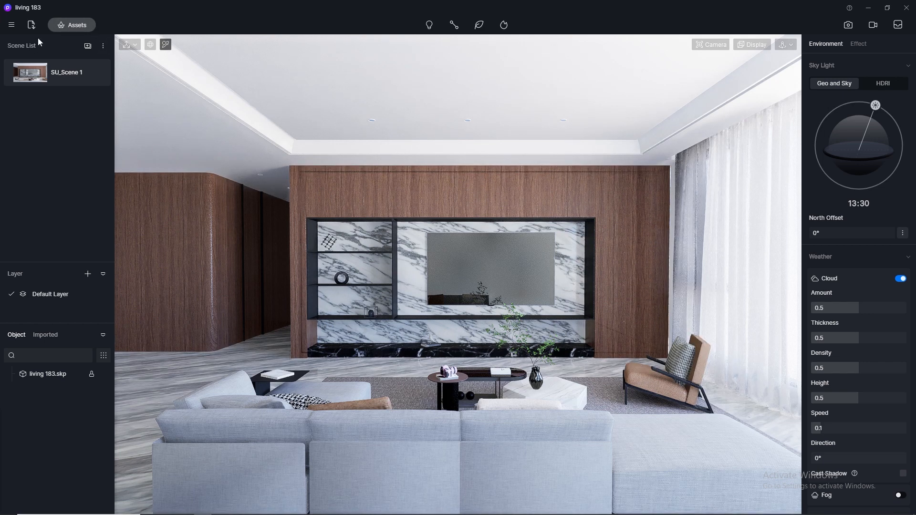
{"action": "left_click", "coordinate": [65, 24]}
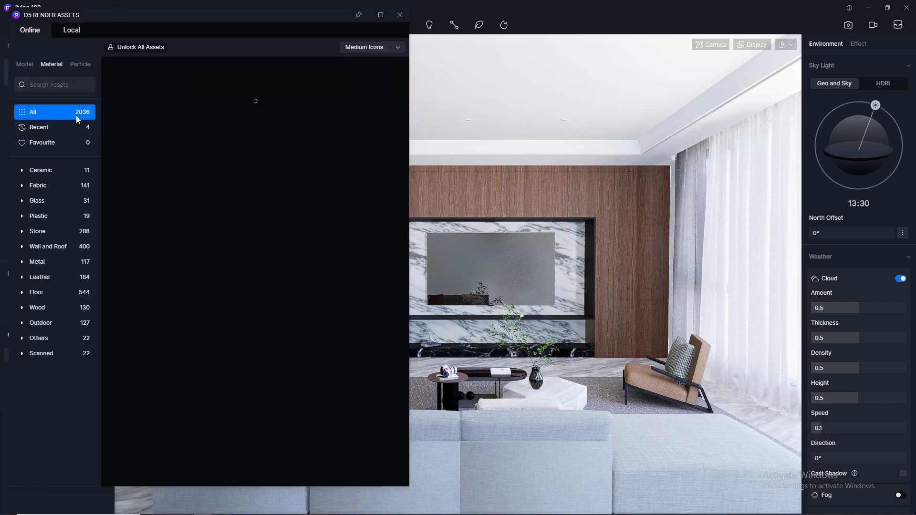
{"action": "left_click", "coordinate": [43, 277]}
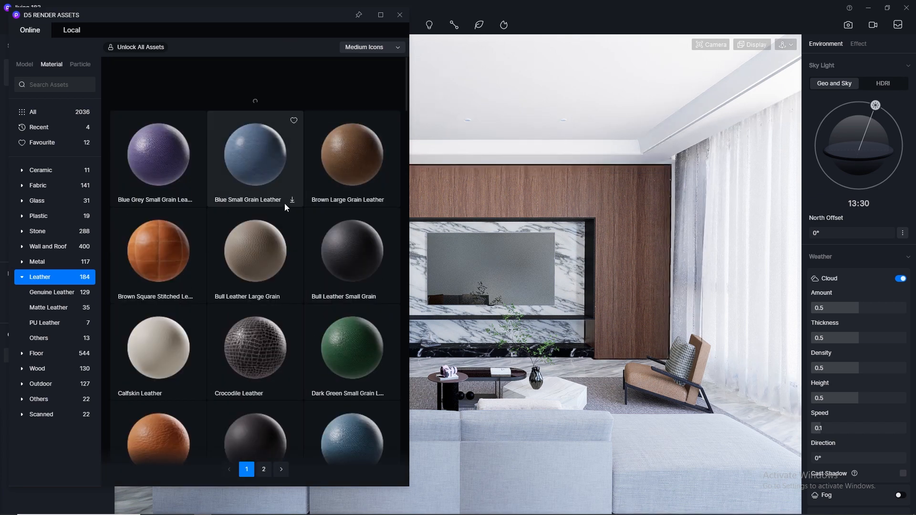
{"action": "scroll", "coordinate": [285, 205], "scroll_direction": "down", "scroll_amount": 2}
{"action": "scroll", "coordinate": [284, 204], "scroll_direction": "down", "scroll_amount": 5}
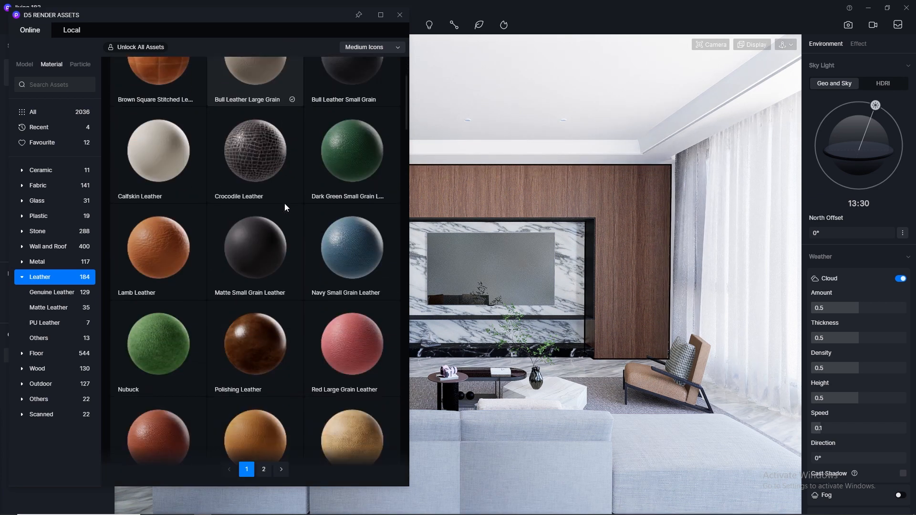
{"action": "scroll", "coordinate": [284, 203], "scroll_direction": "down", "scroll_amount": 1}
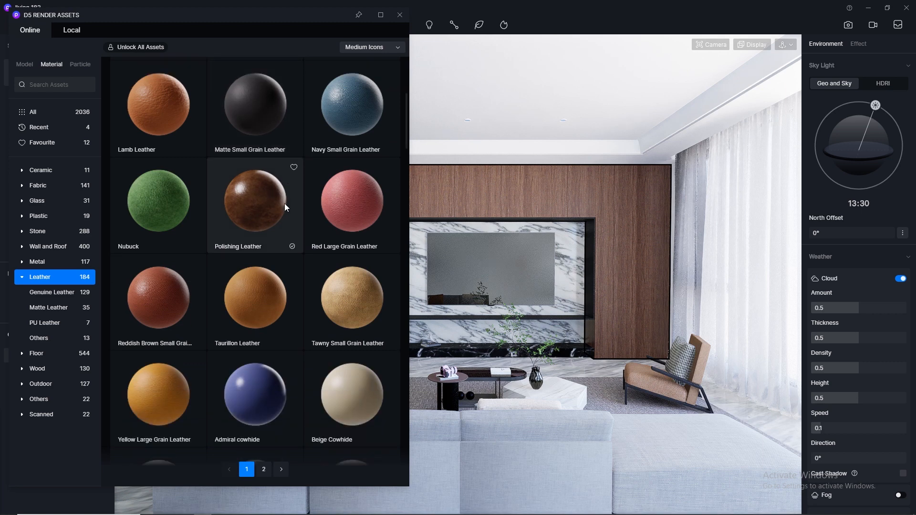
{"action": "scroll", "coordinate": [284, 204], "scroll_direction": "down", "scroll_amount": 8}
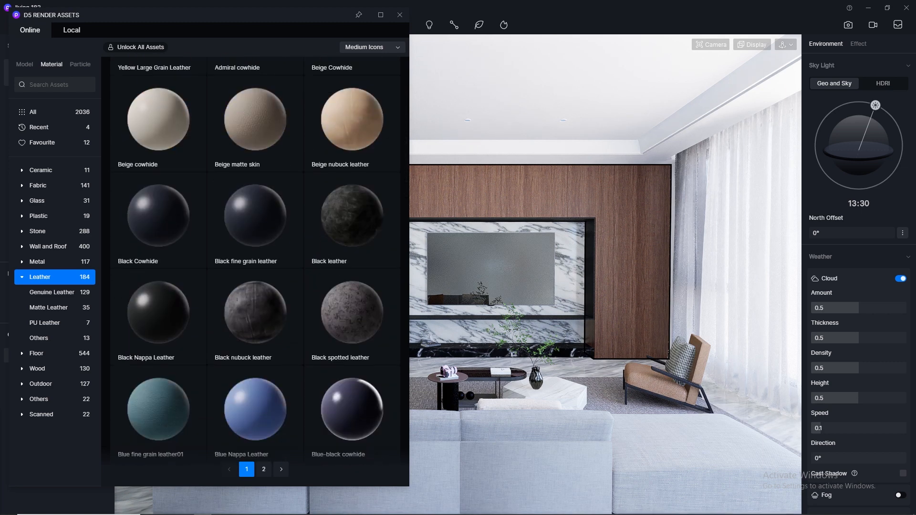
{"action": "scroll", "coordinate": [212, 325], "scroll_direction": "up", "scroll_amount": 7}
{"action": "left_click_drag", "start_coordinate": [247, 249], "coordinate": [616, 399]}
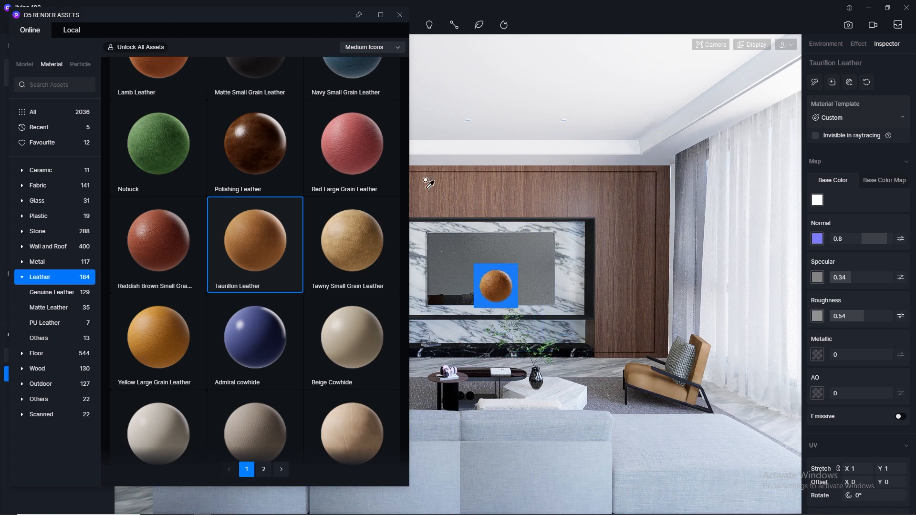
{"action": "left_click", "coordinate": [400, 17]}
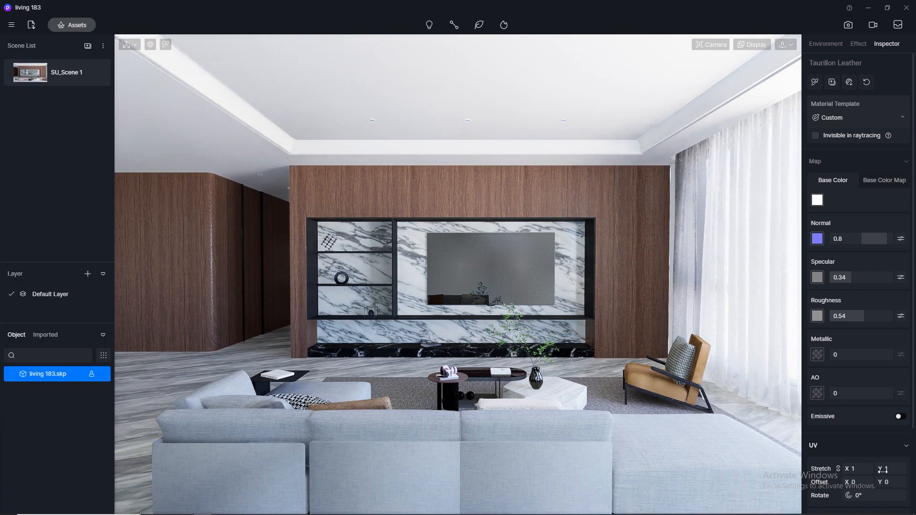
- Set the armchair leather's UV Stretch to 50 in X and Y, trying 5 and 30 first, and deselect the material
{"action": "left_click", "coordinate": [852, 471]}
{"action": "type", "text": "5"}
{"action": "key", "text": "Return"}
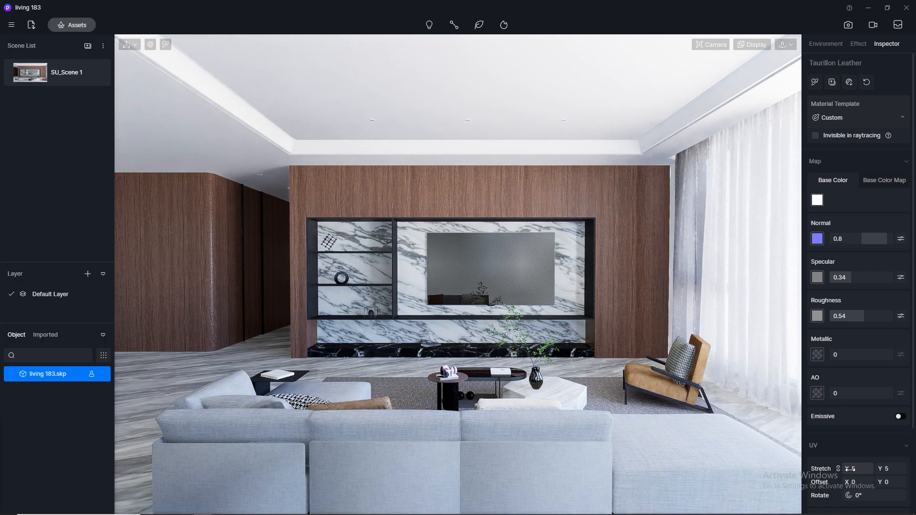
{"action": "type", "text": "30"}
{"action": "key", "text": "Return"}
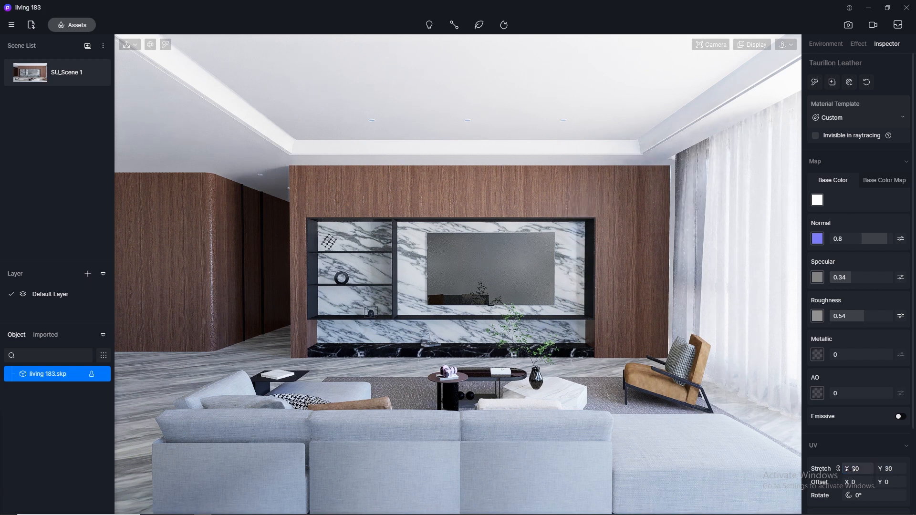
{"action": "left_click", "coordinate": [851, 470]}
{"action": "type", "text": "50"}
{"action": "key", "text": "Return"}
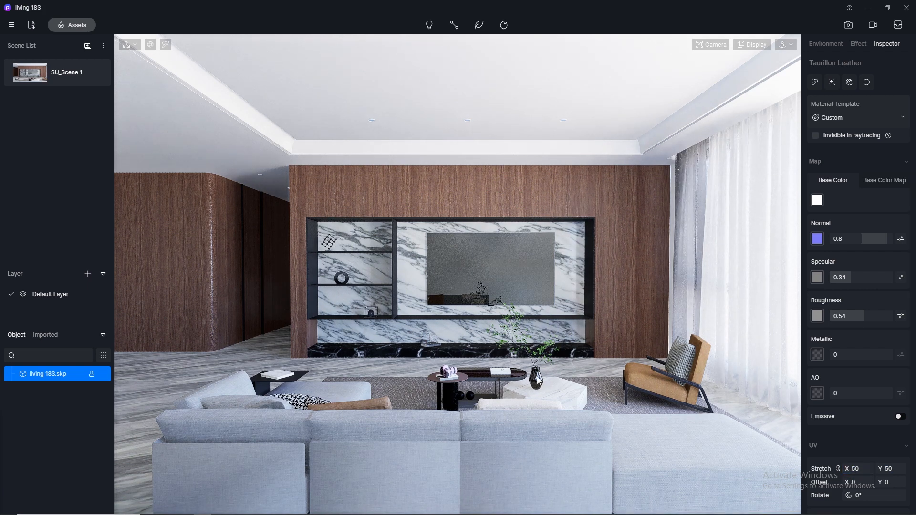
{"action": "key", "text": "Escape"}
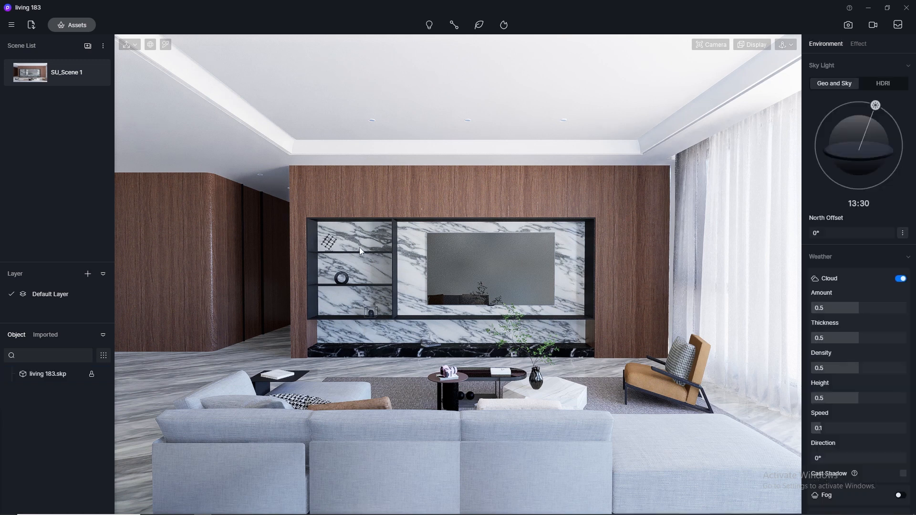
- Look through the online Leather materials in the asset library and close it
{"action": "left_click", "coordinate": [74, 30]}
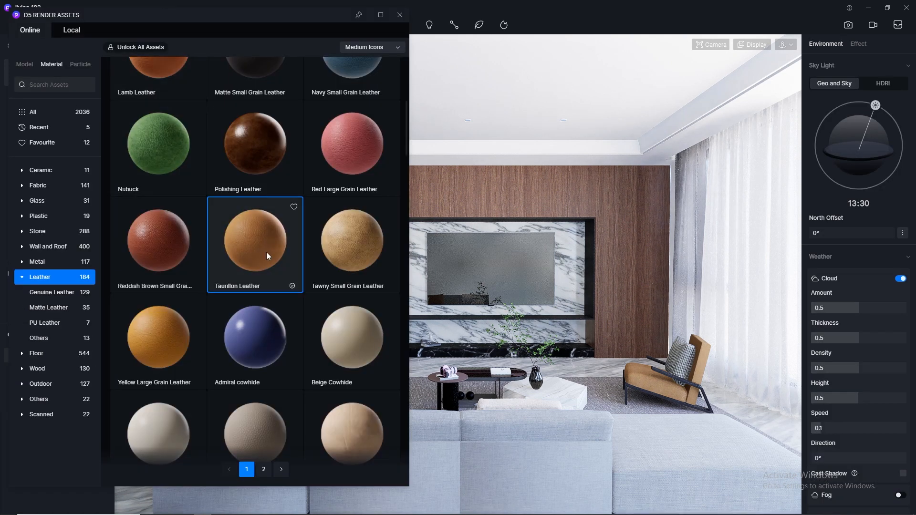
{"action": "left_click", "coordinate": [400, 15]}
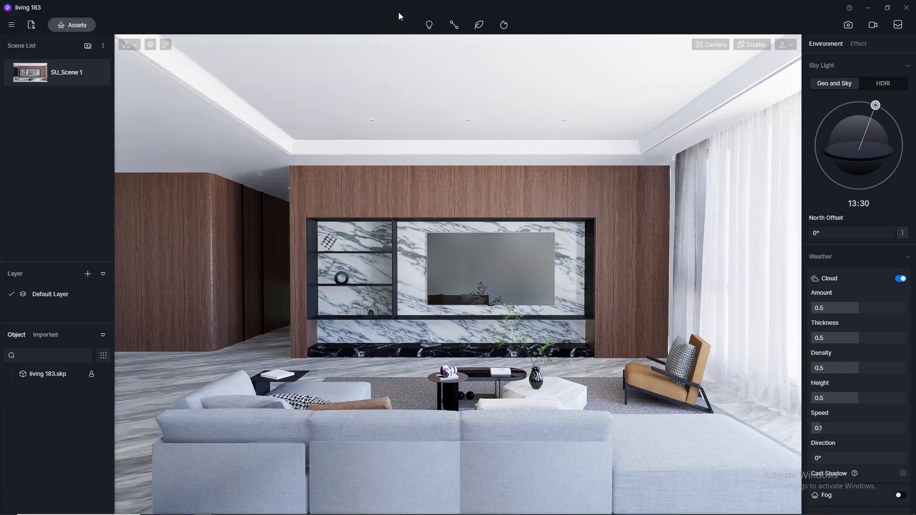
{"action": "left_click", "coordinate": [71, 23]}
{"action": "scroll", "coordinate": [241, 299], "scroll_direction": "down", "scroll_amount": 3}
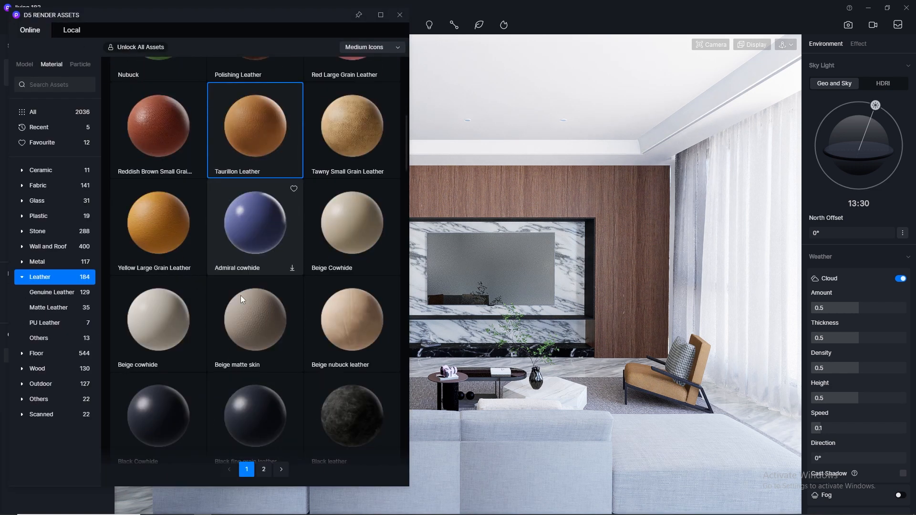
{"action": "scroll", "coordinate": [241, 298], "scroll_direction": "up", "scroll_amount": 6}
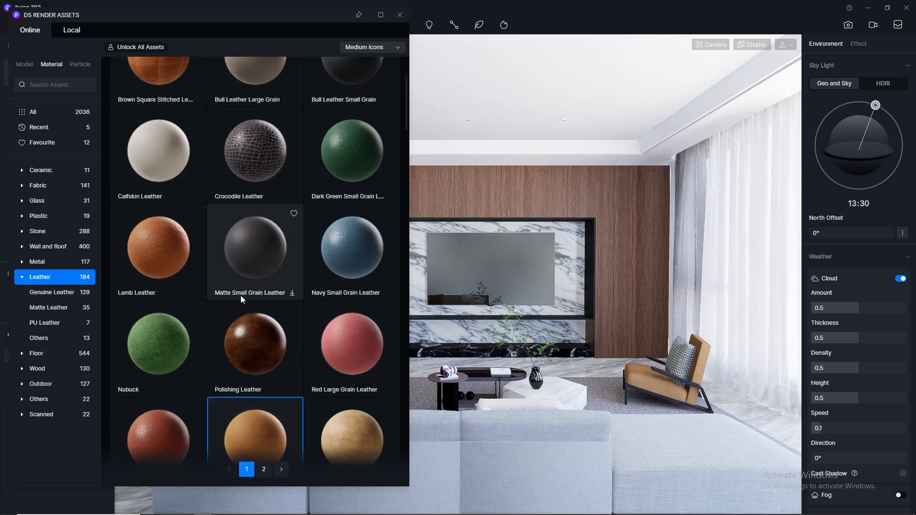
{"action": "scroll", "coordinate": [241, 298], "scroll_direction": "up", "scroll_amount": 3}
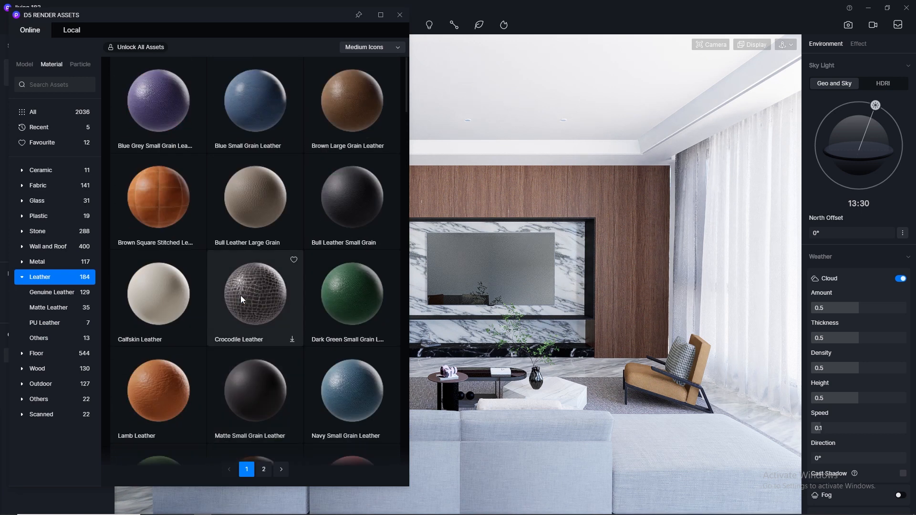
{"action": "left_click", "coordinate": [400, 14]}
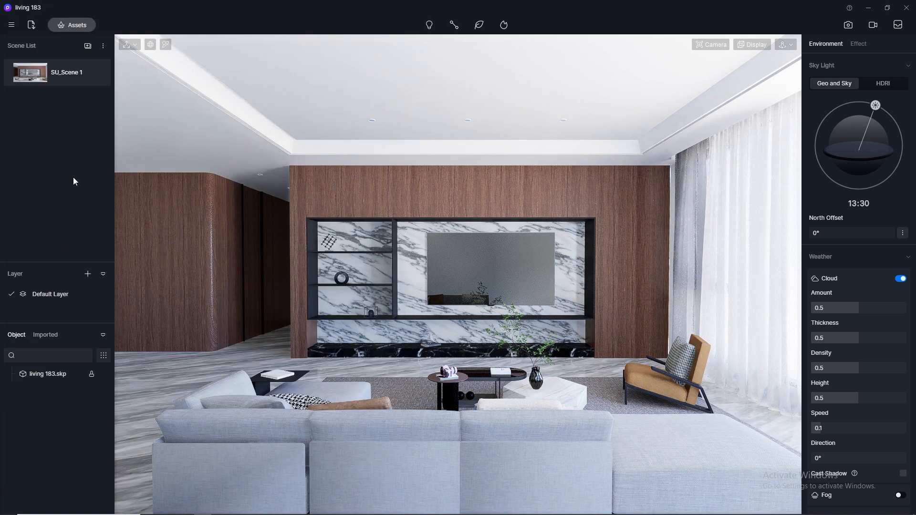
- Set the hexagonal marble coffee table material's Normal to 0, Specular to 0.5 and Roughness to 0.3
{"action": "left_click", "coordinate": [165, 44]}
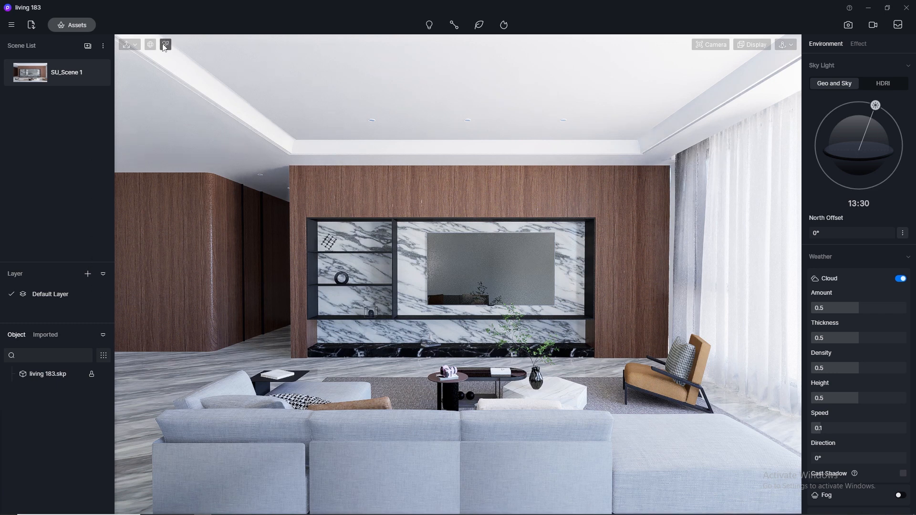
{"action": "left_click", "coordinate": [565, 386]}
{"action": "left_click", "coordinate": [869, 185]}
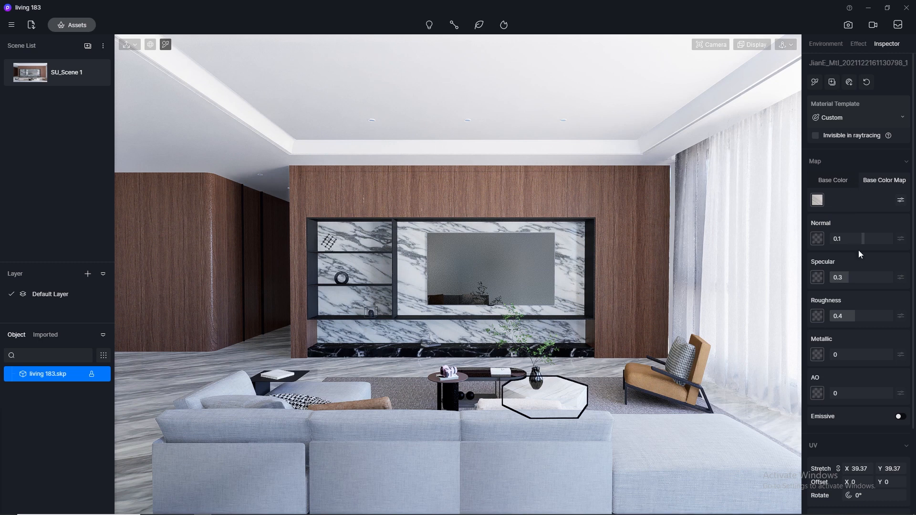
{"action": "left_click", "coordinate": [852, 239]}
{"action": "type", "text": "0"}
{"action": "key", "text": "Return"}
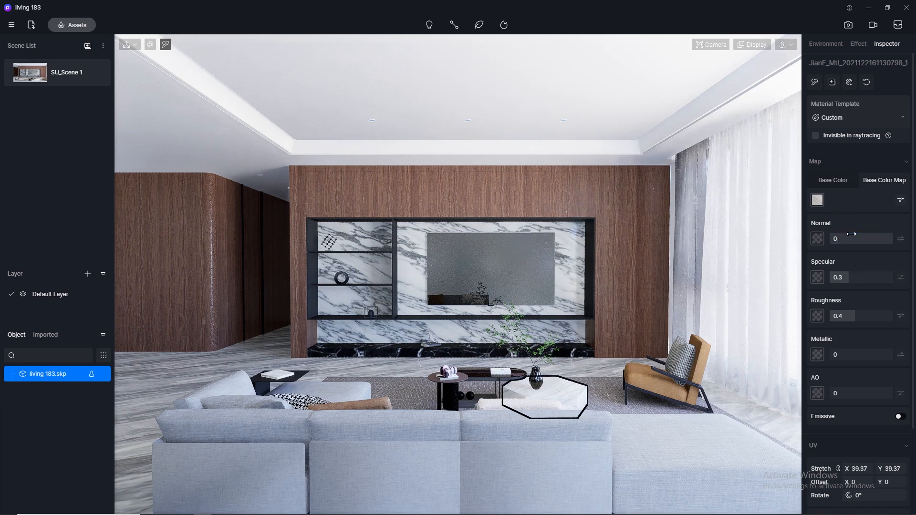
{"action": "left_click", "coordinate": [857, 278]}
{"action": "type", "text": "0."}
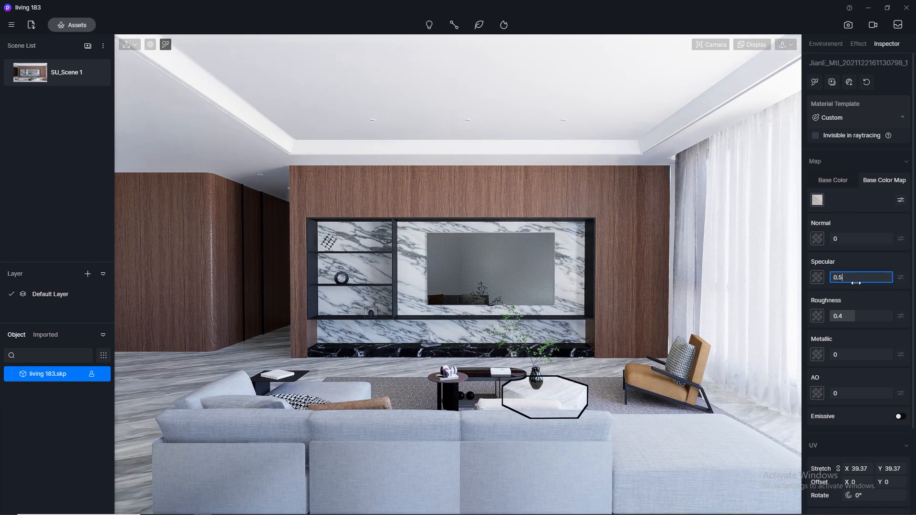
{"action": "left_click", "coordinate": [855, 317]}
{"action": "type", "text": "0."}
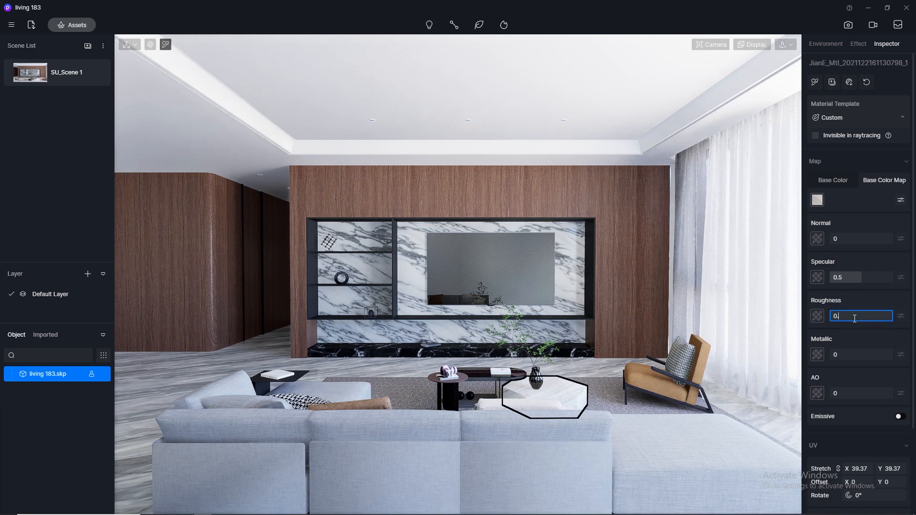
{"action": "type", "text": "3"}
{"action": "key", "text": "Return"}
- Apply the Grid fabric material from the online Fabric assets to the cushion on the armchair
{"action": "left_click", "coordinate": [76, 26]}
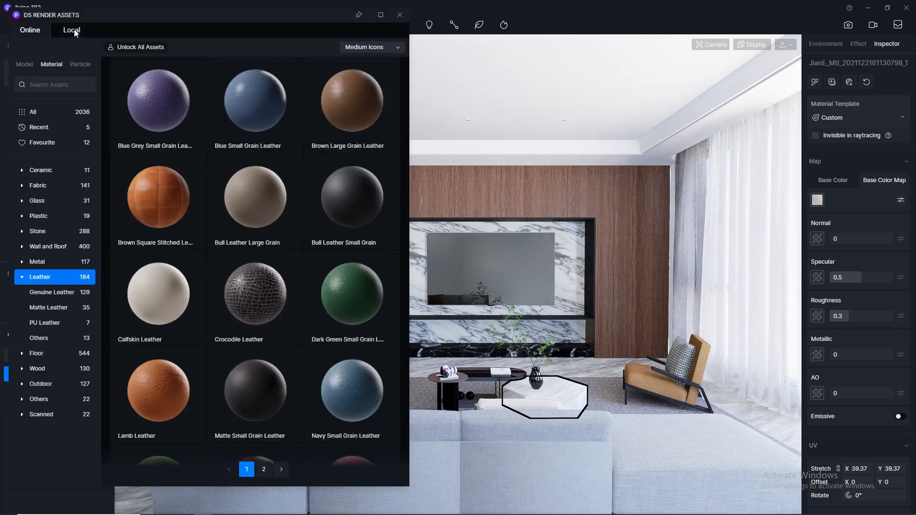
{"action": "left_click", "coordinate": [61, 185]}
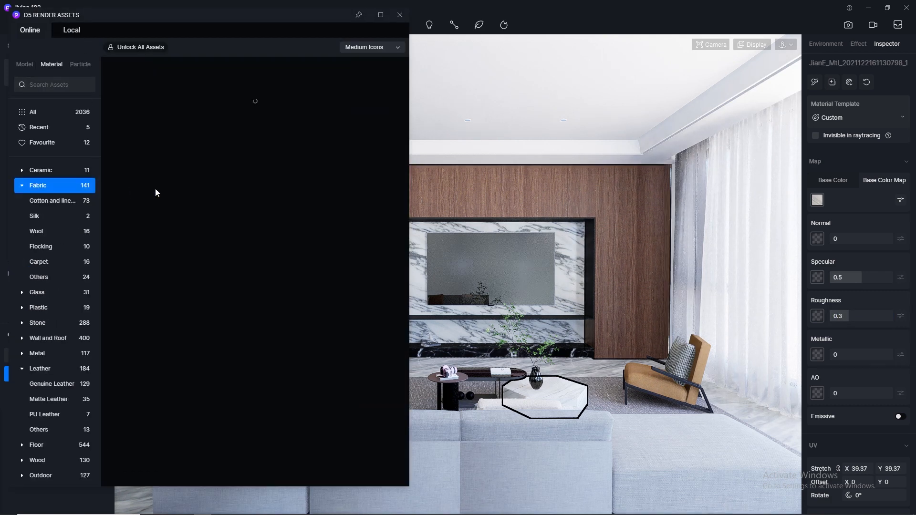
{"action": "scroll", "coordinate": [299, 231], "scroll_direction": "down", "scroll_amount": 10}
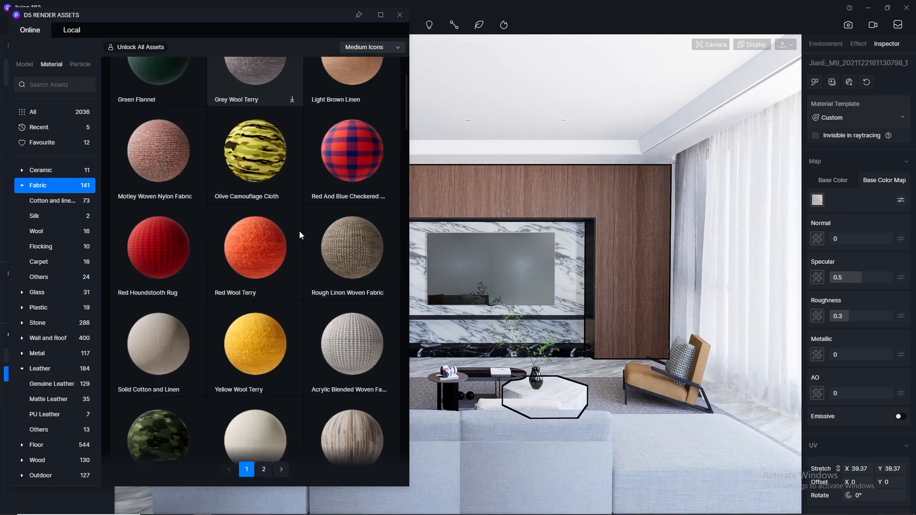
{"action": "scroll", "coordinate": [299, 232], "scroll_direction": "down", "scroll_amount": 20}
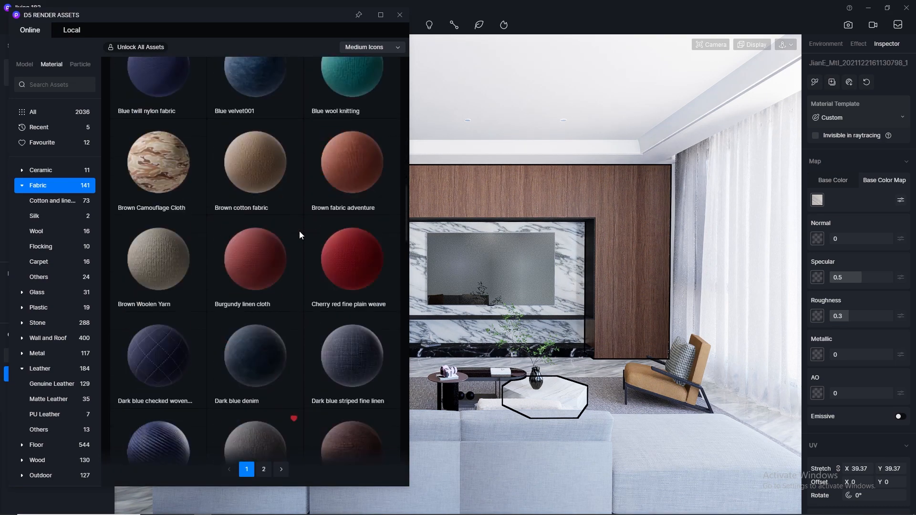
{"action": "scroll", "coordinate": [300, 231], "scroll_direction": "down", "scroll_amount": 2}
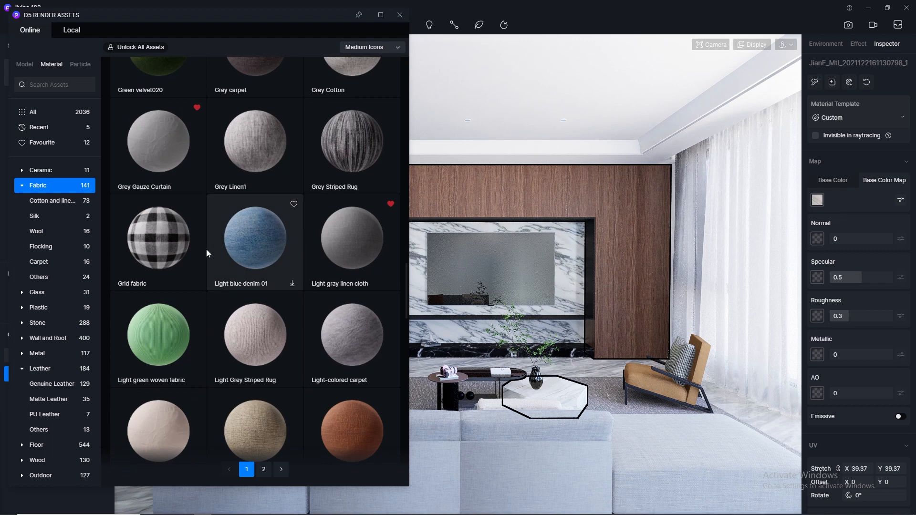
{"action": "left_click_drag", "start_coordinate": [159, 242], "coordinate": [410, 247]}
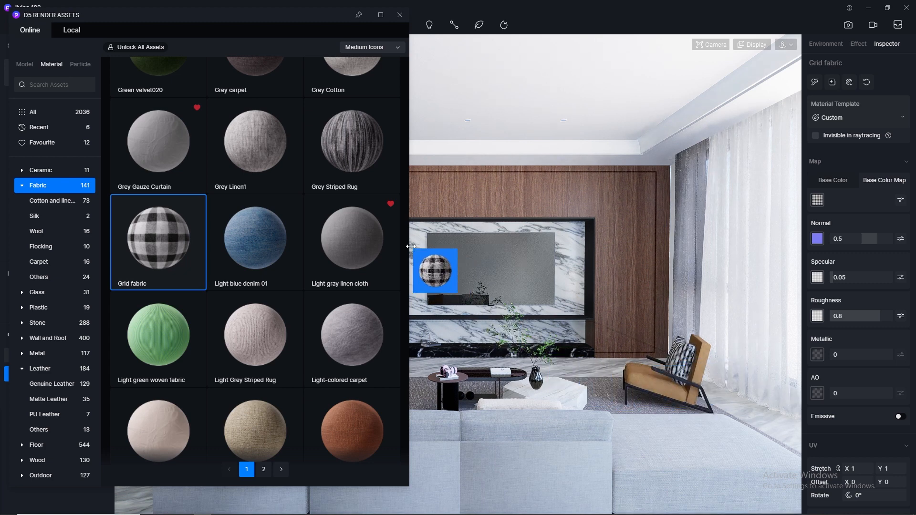
{"action": "left_click", "coordinate": [400, 15]}
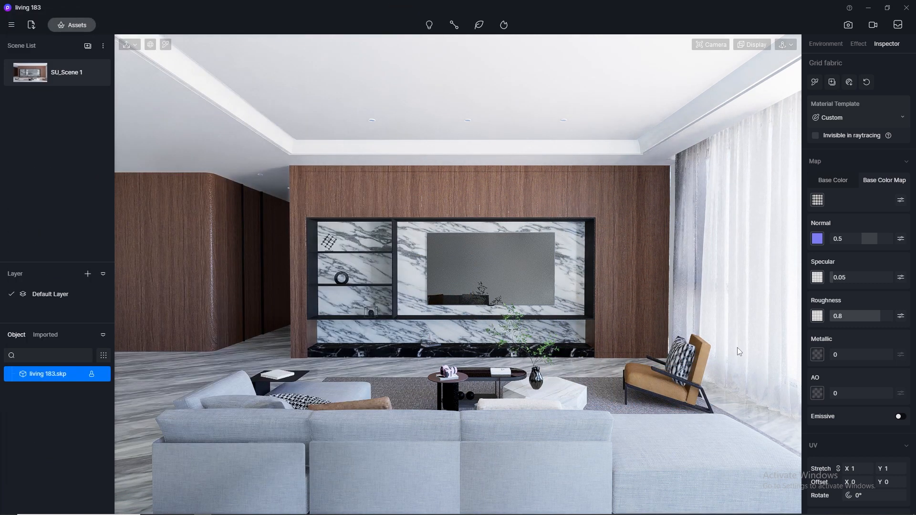
- Set the armchair cushion fabric's UV Stretch to 30 in X and Y, trying 5, 100 and 50 first
{"action": "left_click", "coordinate": [860, 469]}
{"action": "type", "text": "5"}
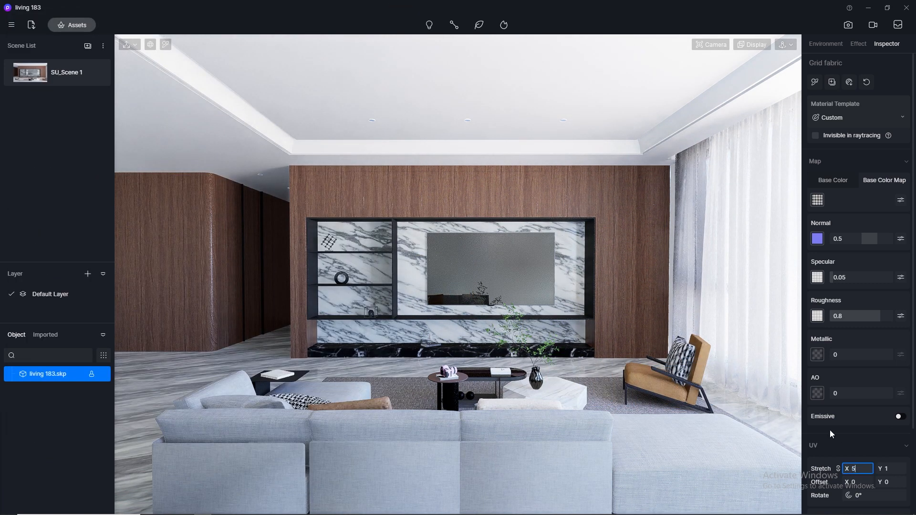
{"action": "key", "text": "Return"}
{"action": "double_click", "coordinate": [868, 470]}
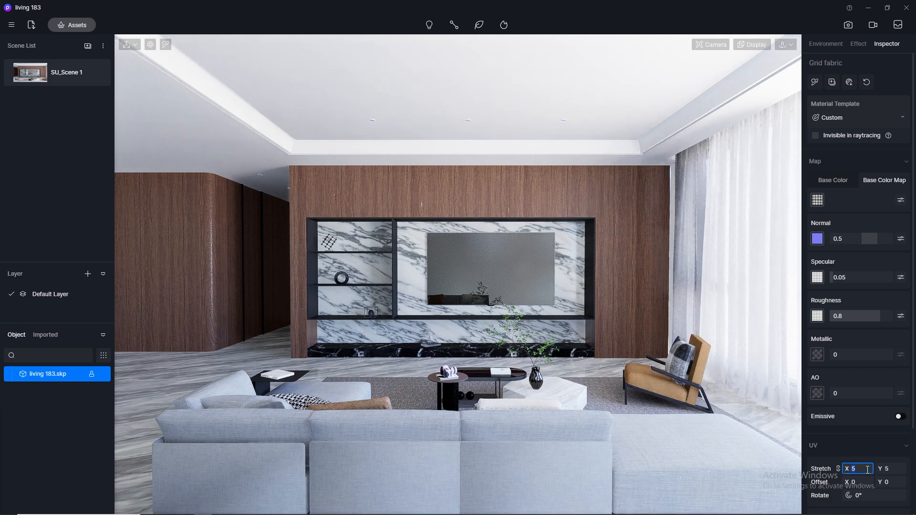
{"action": "type", "text": "100"}
{"action": "key", "text": "Return"}
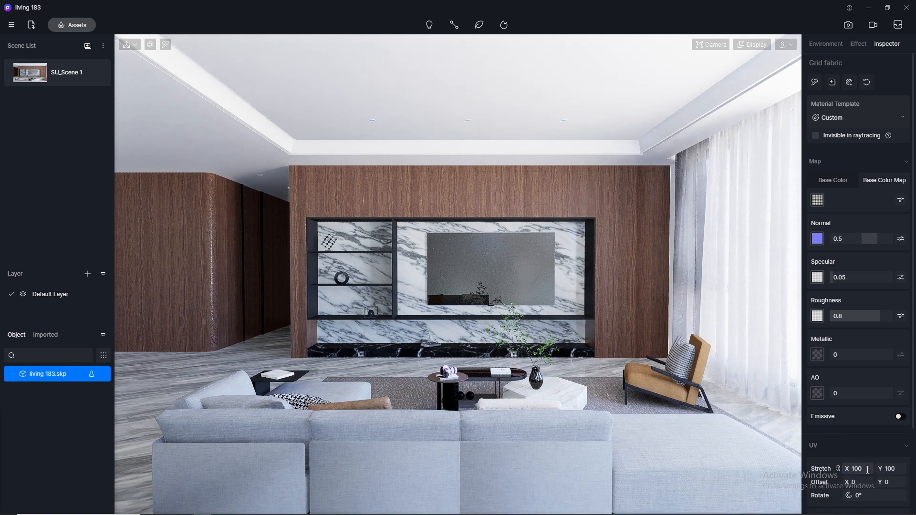
{"action": "double_click", "coordinate": [869, 469]}
{"action": "type", "text": "50"}
{"action": "key", "text": "Return"}
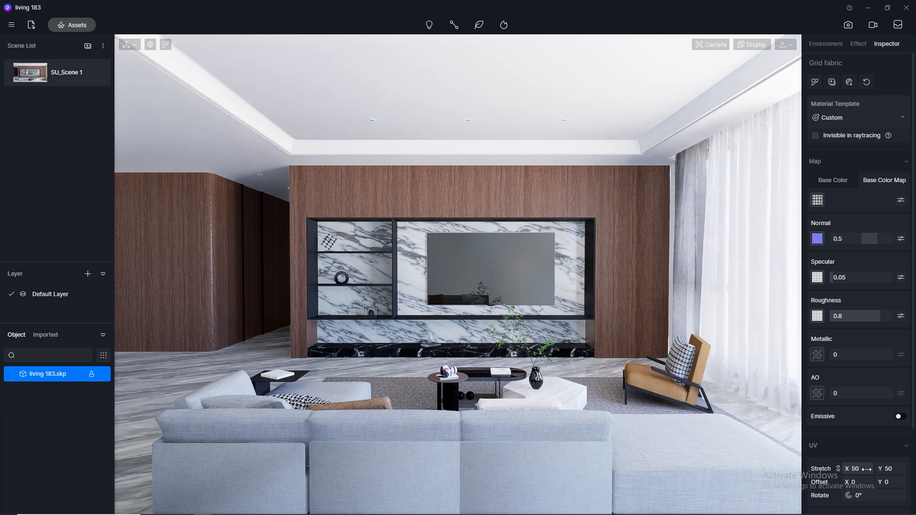
{"action": "double_click", "coordinate": [867, 470]}
{"action": "type", "text": "30"}
{"action": "key", "text": "Return"}
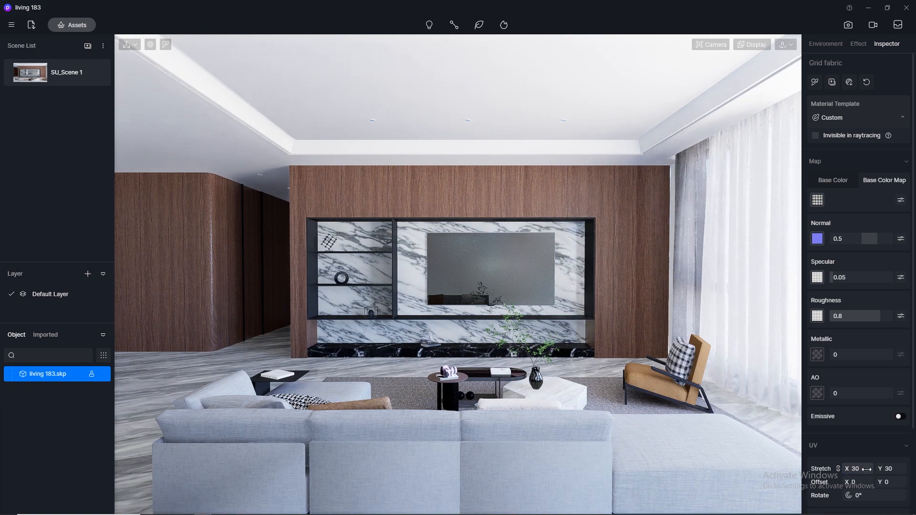
- Apply Grid fabric to the patterned cushion on the sofa and set its UV Stretch to 5 in X and Y
{"action": "left_click", "coordinate": [71, 24]}
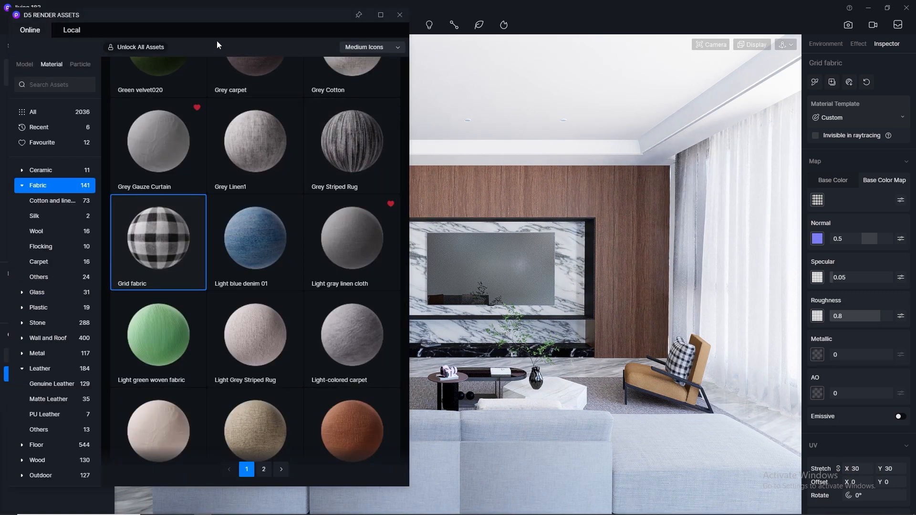
{"action": "left_click_drag", "start_coordinate": [220, 19], "coordinate": [718, 53]}
{"action": "left_click_drag", "start_coordinate": [651, 294], "coordinate": [304, 393]}
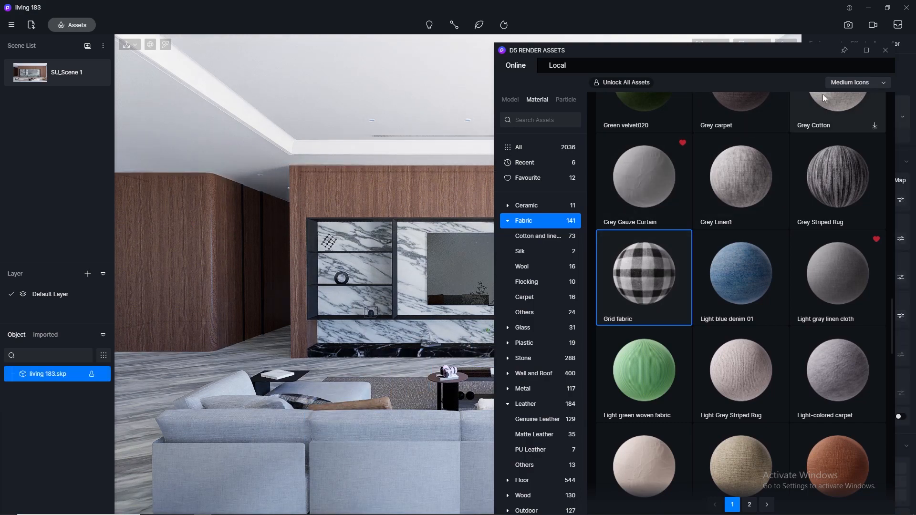
{"action": "left_click", "coordinate": [885, 51]}
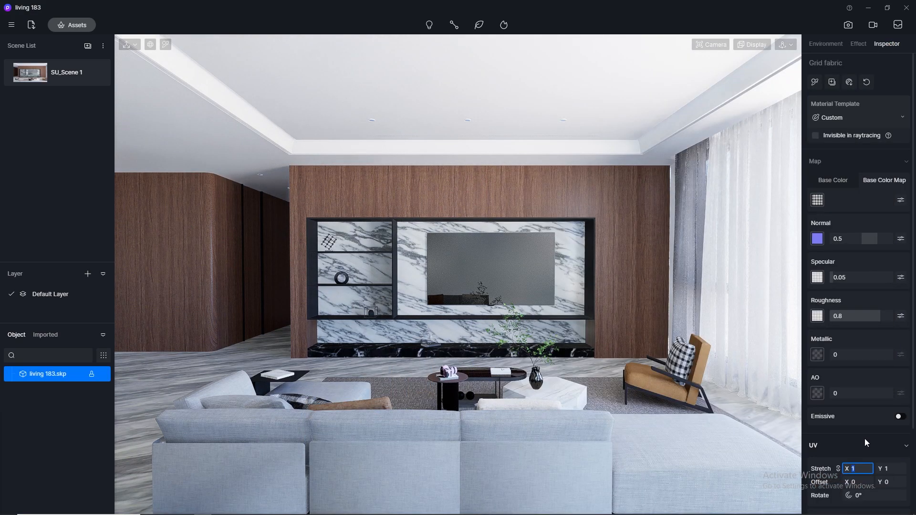
{"action": "key", "text": "ctrl+v"}
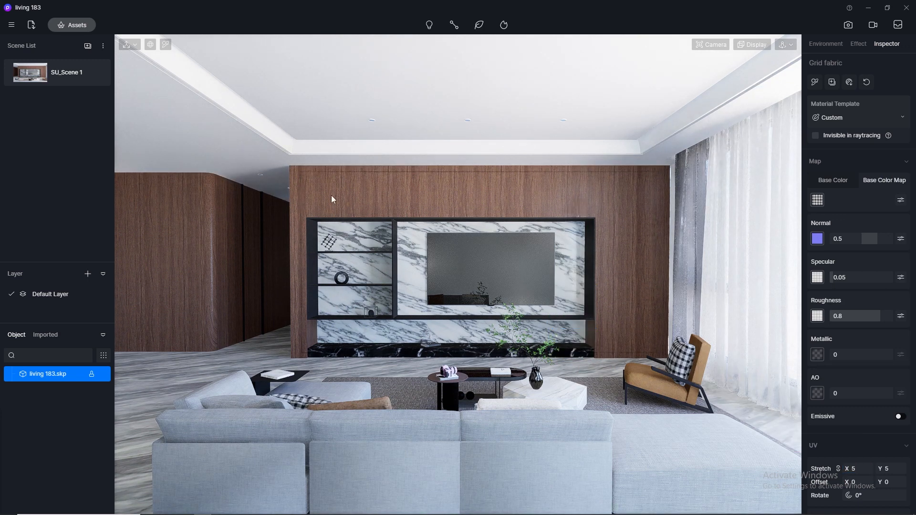
- Browse the online Fabric materials and apply Solid Cotton and Linen to the brown cushion on the sofa
{"action": "left_click", "coordinate": [64, 25]}
{"action": "scroll", "coordinate": [764, 370], "scroll_direction": "down", "scroll_amount": 7}
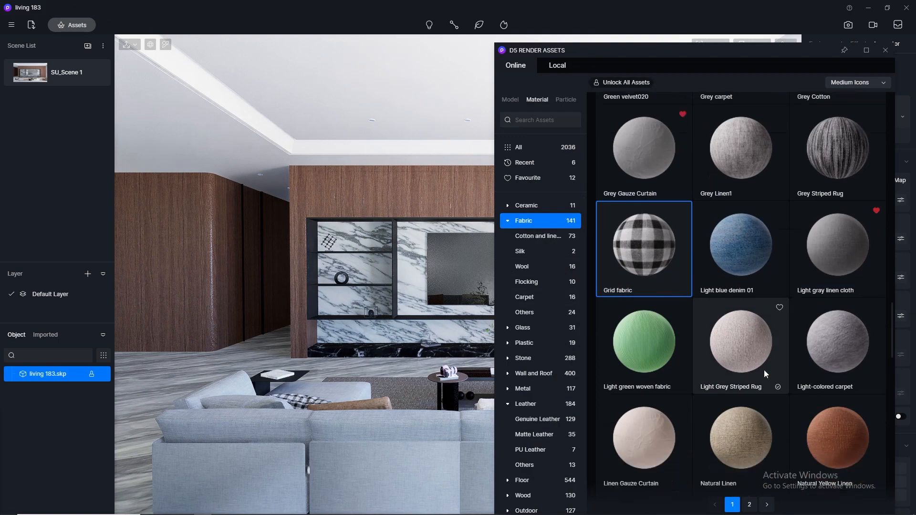
{"action": "scroll", "coordinate": [732, 238], "scroll_direction": "up", "scroll_amount": 10}
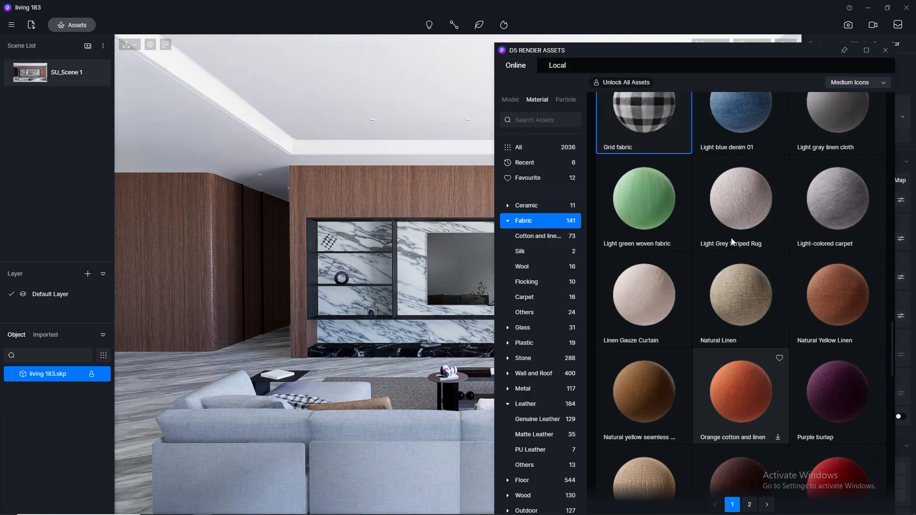
{"action": "scroll", "coordinate": [733, 241], "scroll_direction": "down", "scroll_amount": 7}
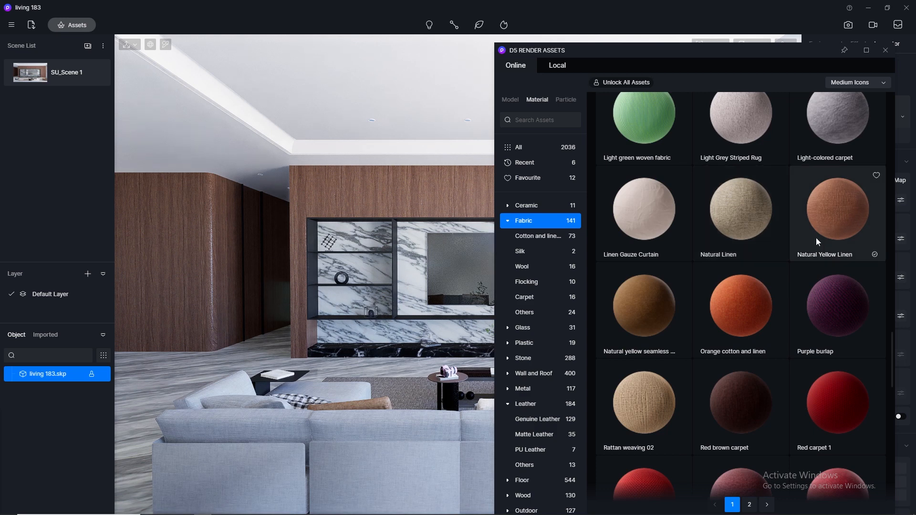
{"action": "scroll", "coordinate": [755, 271], "scroll_direction": "down", "scroll_amount": 3}
{"action": "scroll", "coordinate": [754, 271], "scroll_direction": "down", "scroll_amount": 12}
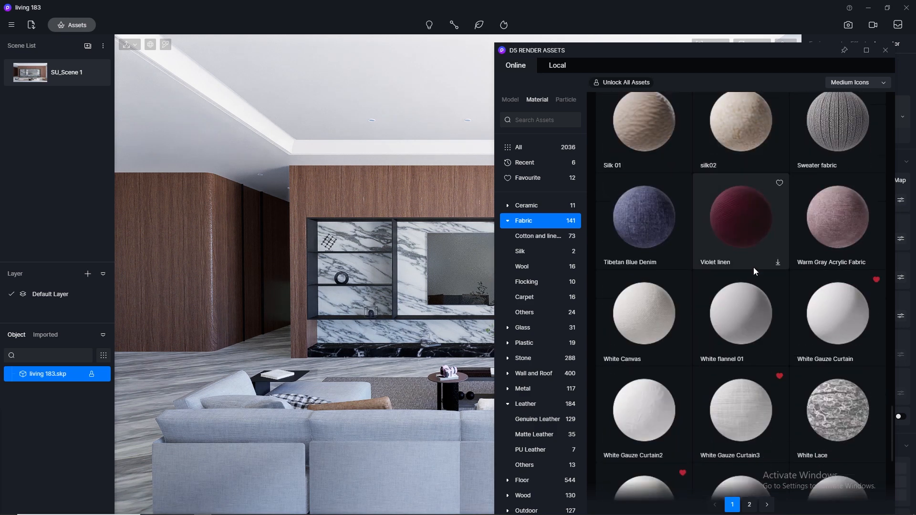
{"action": "scroll", "coordinate": [755, 267], "scroll_direction": "up", "scroll_amount": 15}
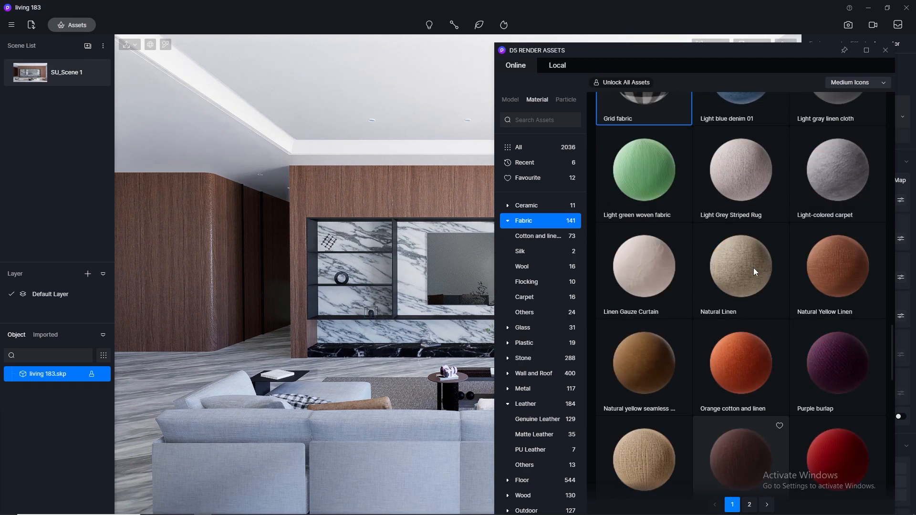
{"action": "scroll", "coordinate": [754, 268], "scroll_direction": "up", "scroll_amount": 20}
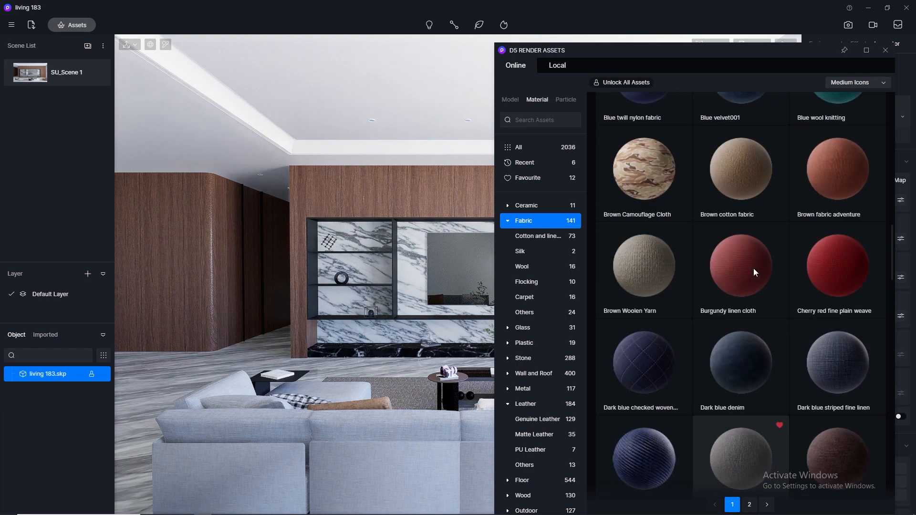
{"action": "scroll", "coordinate": [754, 268], "scroll_direction": "up", "scroll_amount": 3}
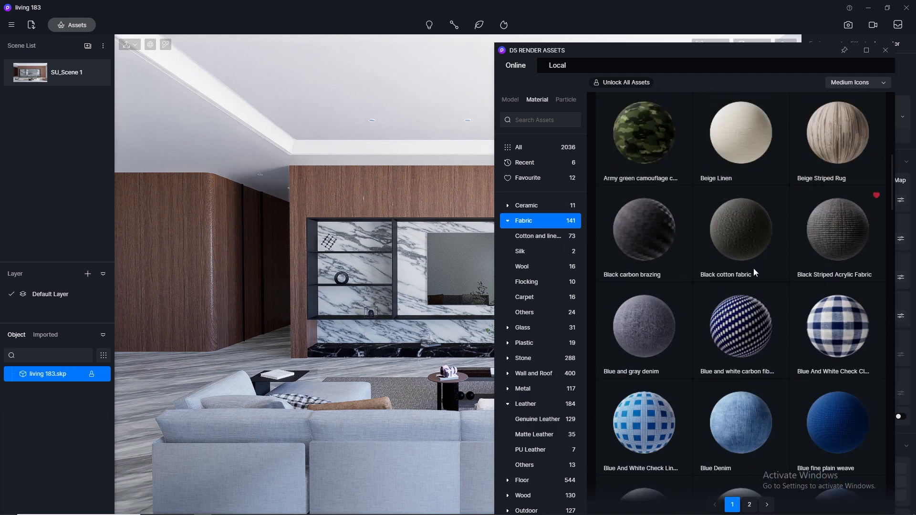
{"action": "scroll", "coordinate": [773, 316], "scroll_direction": "up", "scroll_amount": 3}
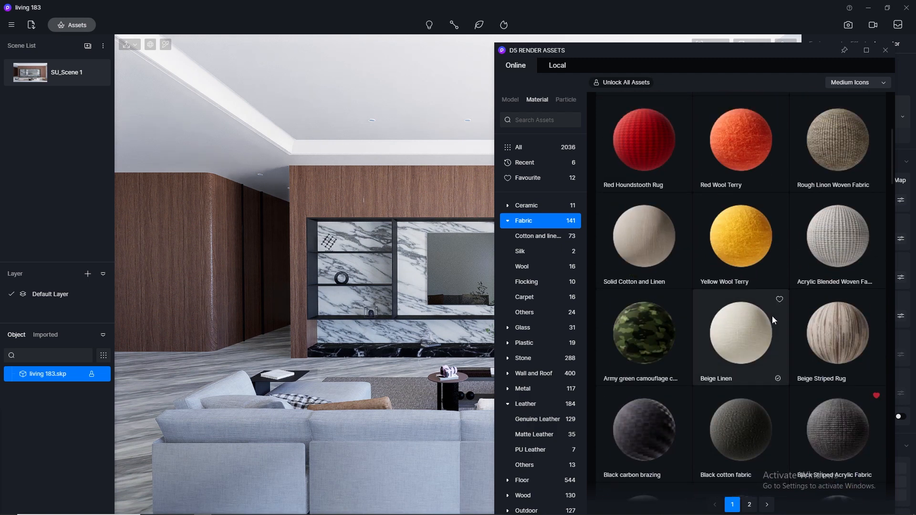
{"action": "left_click_drag", "start_coordinate": [637, 244], "coordinate": [417, 347]}
{"action": "left_click", "coordinate": [886, 50]}
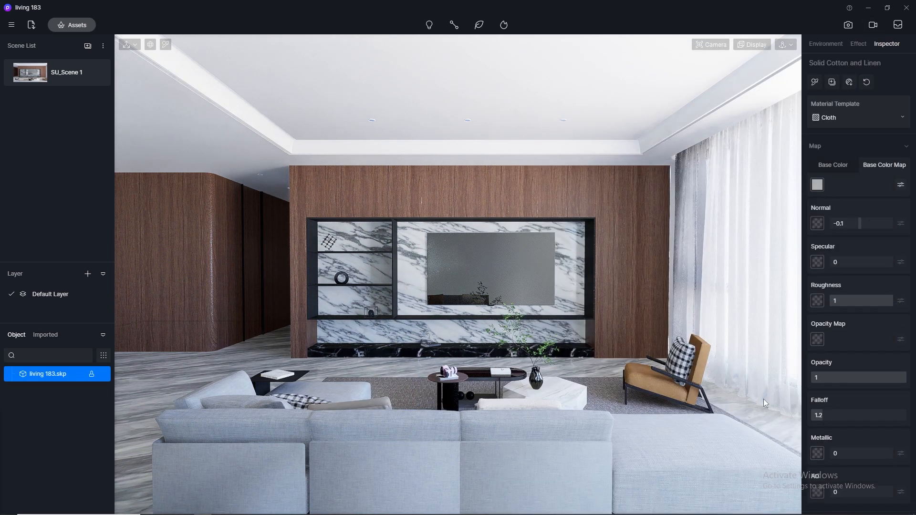
- Set the Solid Cotton and Linen cushion's UV Stretch to 100 in X and Y, trying 5 and 30 first
{"action": "scroll", "coordinate": [857, 423], "scroll_direction": "down", "scroll_amount": 3}
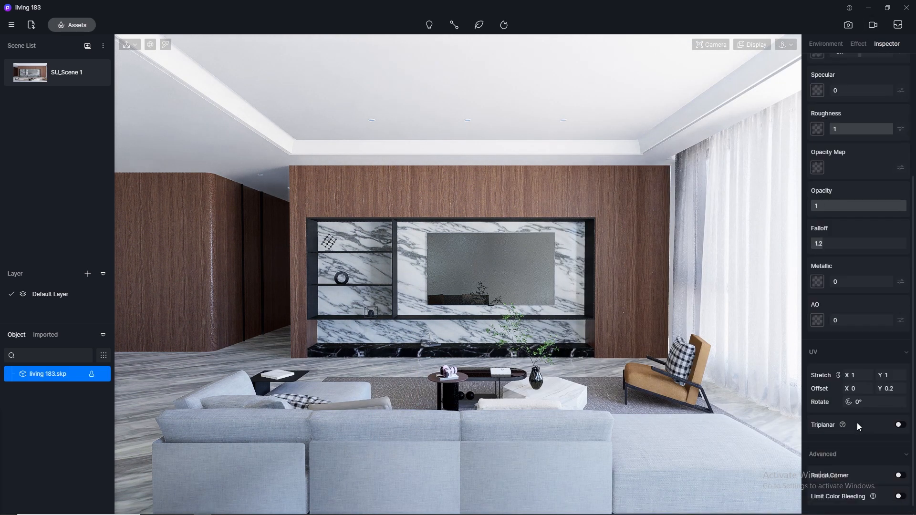
{"action": "left_click", "coordinate": [863, 377]}
{"action": "type", "text": "5"}
{"action": "key", "text": "Return"}
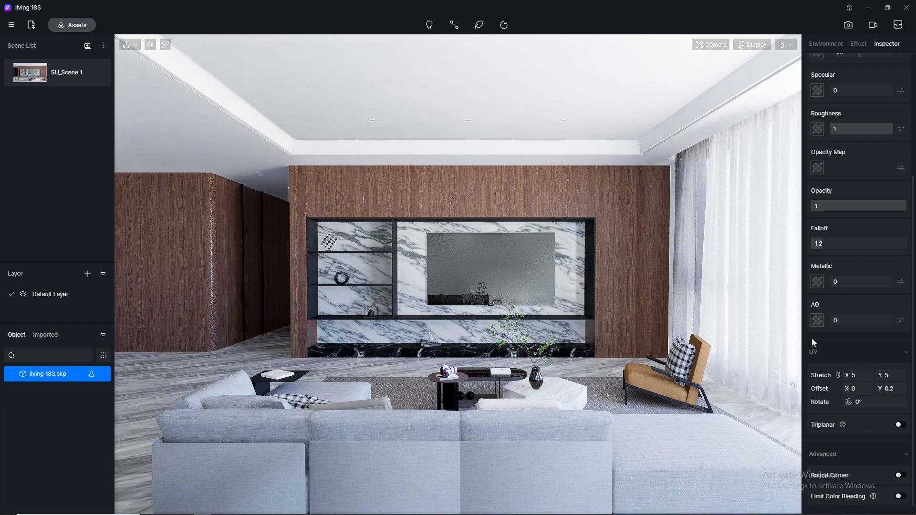
{"action": "left_click", "coordinate": [844, 374]}
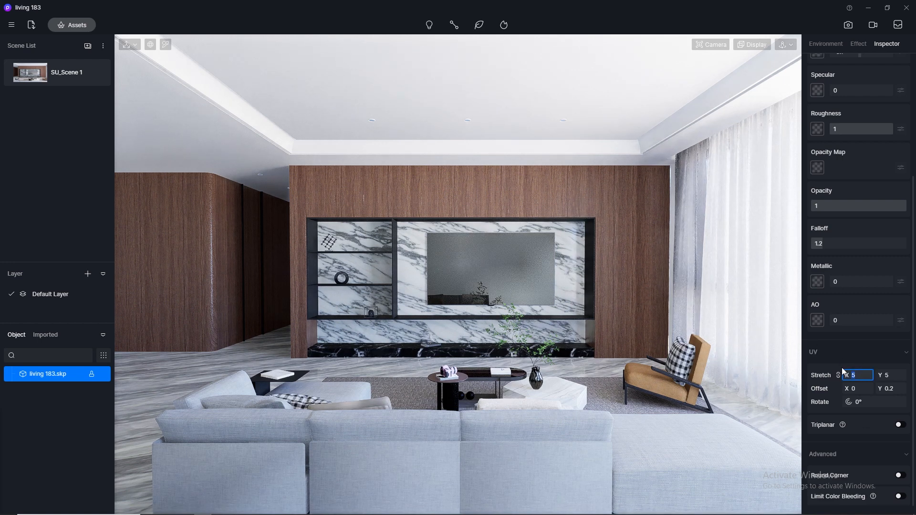
{"action": "type", "text": "30"}
{"action": "key", "text": "Return"}
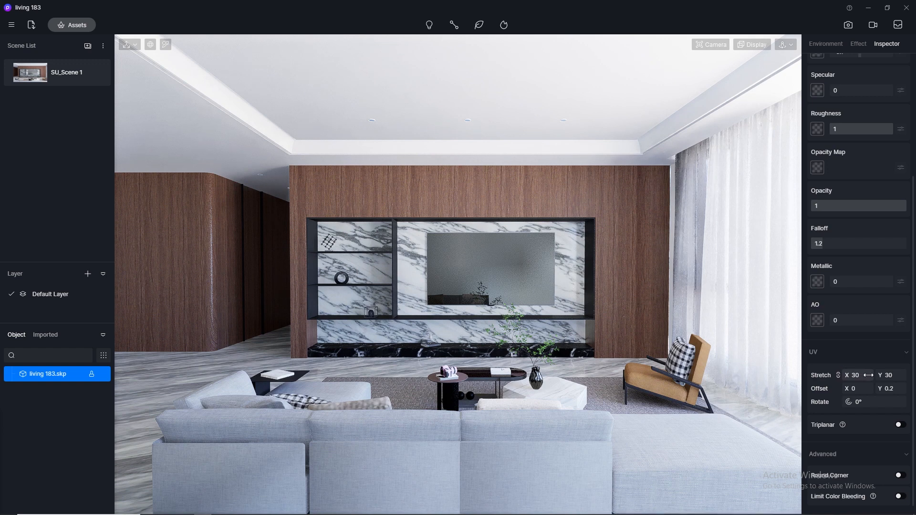
{"action": "left_click", "coordinate": [869, 375]}
{"action": "key", "text": "Return"}
{"action": "type", "text": "100"}
{"action": "key", "text": "Return"}
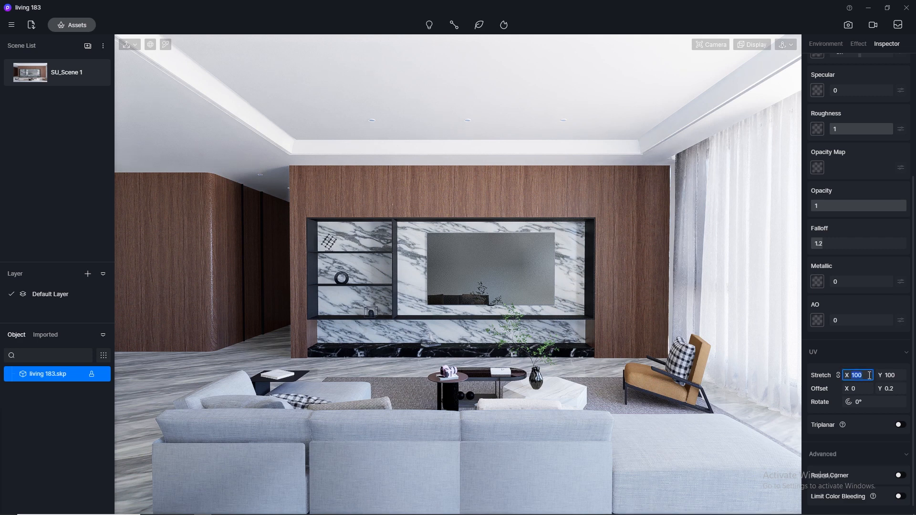
- Set the Solid Cotton and Linen cushion's UV Stretch to 500 in X and Y, trying 300 first
{"action": "key", "text": "Return"}
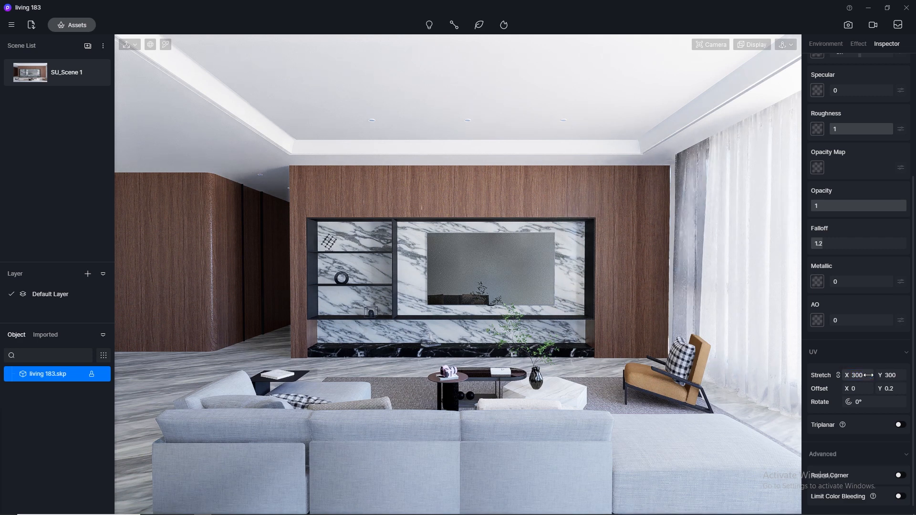
{"action": "left_click", "coordinate": [856, 376]}
{"action": "type", "text": "500"}
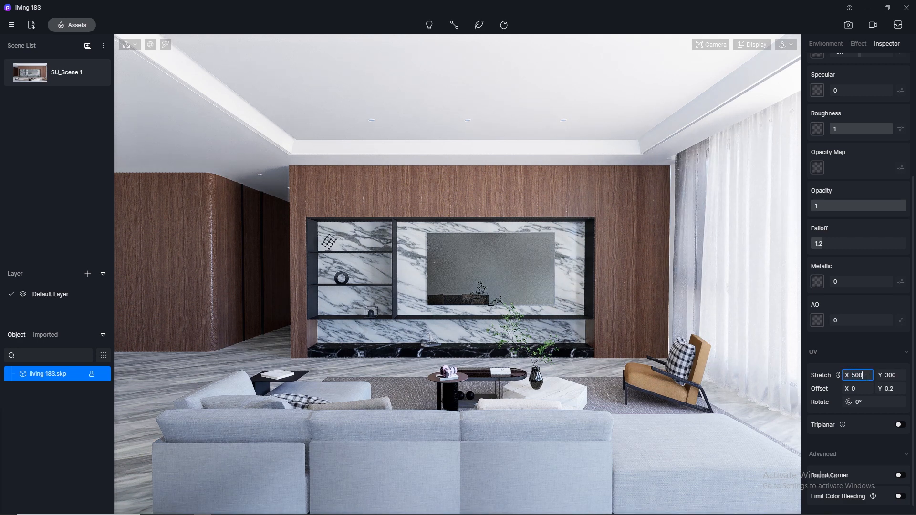
{"action": "key", "text": "Return"}
{"action": "key", "text": "Escape"}
- Apply White Linen from the favourite online materials to the white cushions on the sofa
{"action": "middle_click_drag", "start_coordinate": [446, 382], "coordinate": [433, 439]}
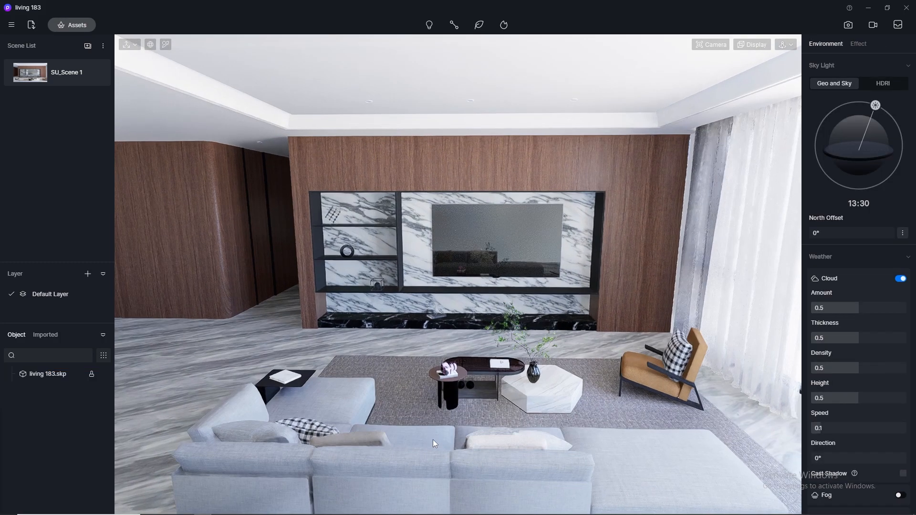
{"action": "scroll", "coordinate": [519, 432], "scroll_direction": "up", "scroll_amount": 2}
{"action": "mouse_move", "coordinate": [519, 432]}
{"action": "middle_mouse_down"}
{"action": "mouse_move", "coordinate": [517, 409]}
{"action": "mouse_move", "coordinate": [531, 482]}
{"action": "mouse_move", "coordinate": [524, 428]}
{"action": "middle_mouse_up"}
{"action": "scroll", "coordinate": [519, 416], "scroll_direction": "down", "scroll_amount": 2}
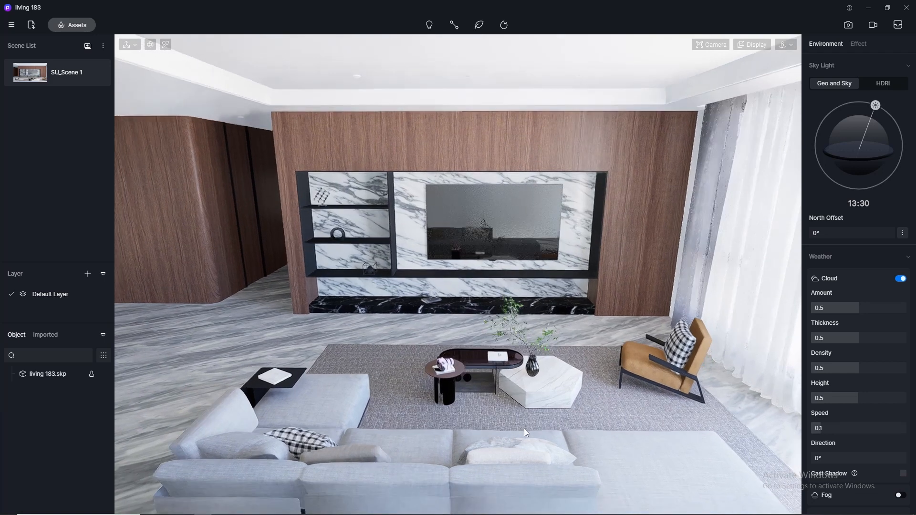
{"action": "left_click", "coordinate": [77, 26]}
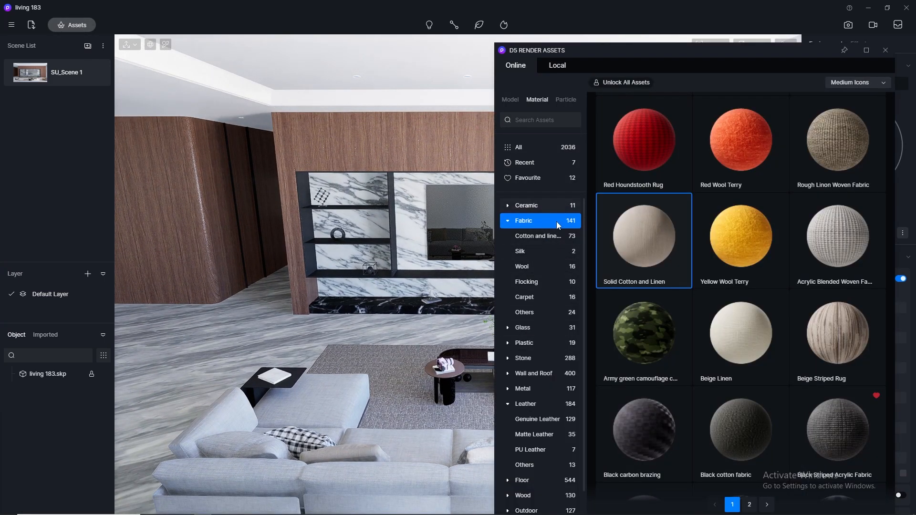
{"action": "left_click", "coordinate": [538, 181]}
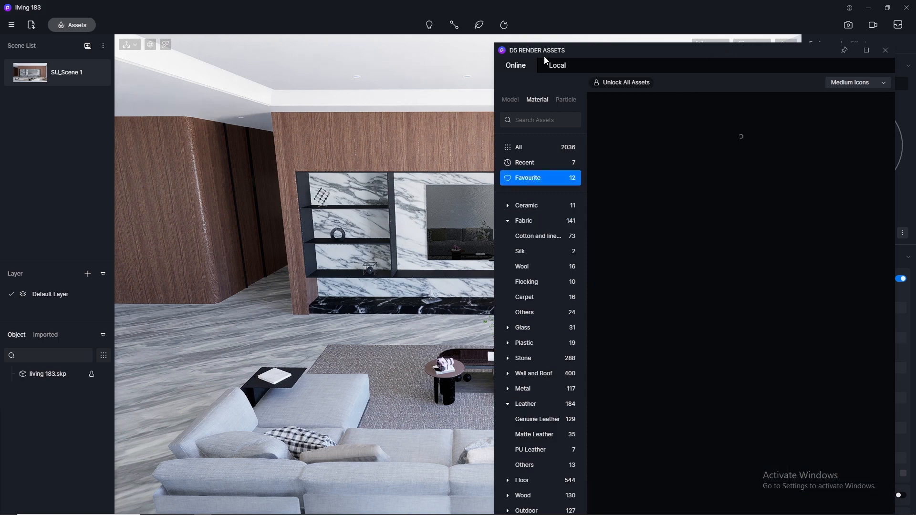
{"action": "left_click_drag", "start_coordinate": [544, 57], "coordinate": [59, 55]}
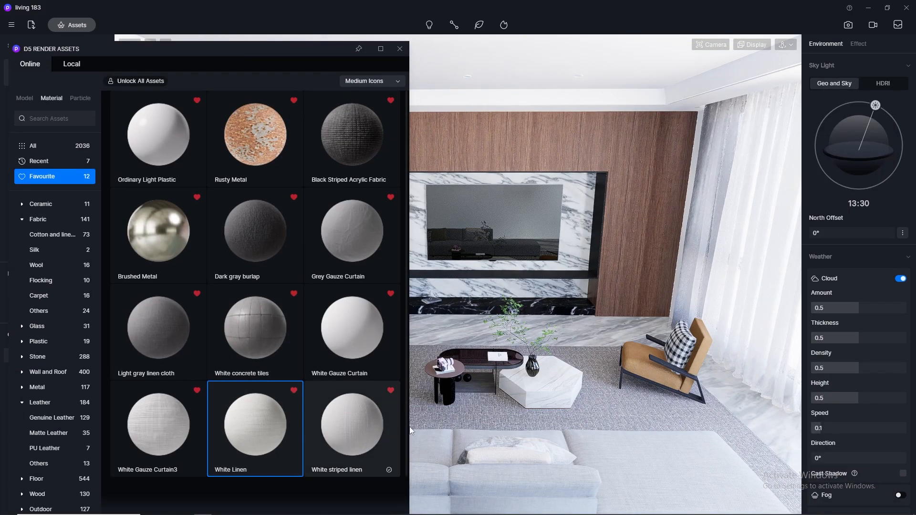
{"action": "left_click_drag", "start_coordinate": [412, 431], "coordinate": [502, 432]}
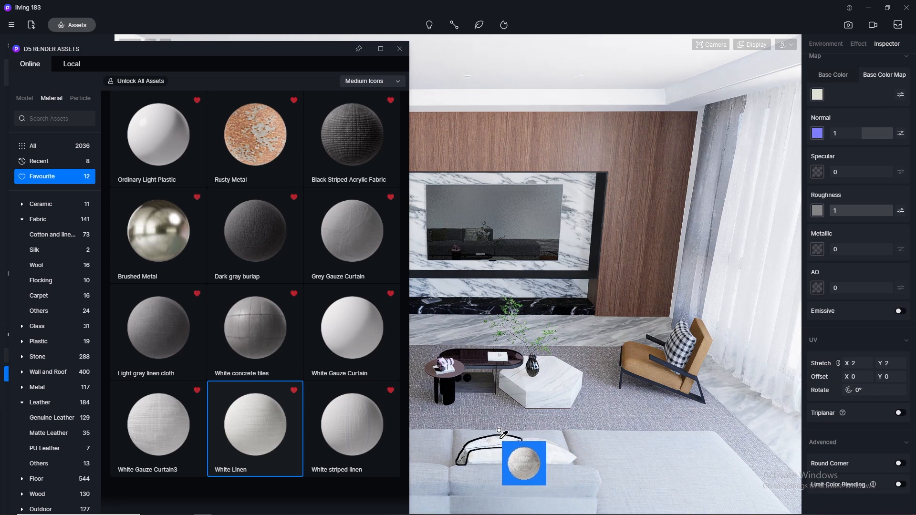
{"action": "left_click", "coordinate": [400, 49]}
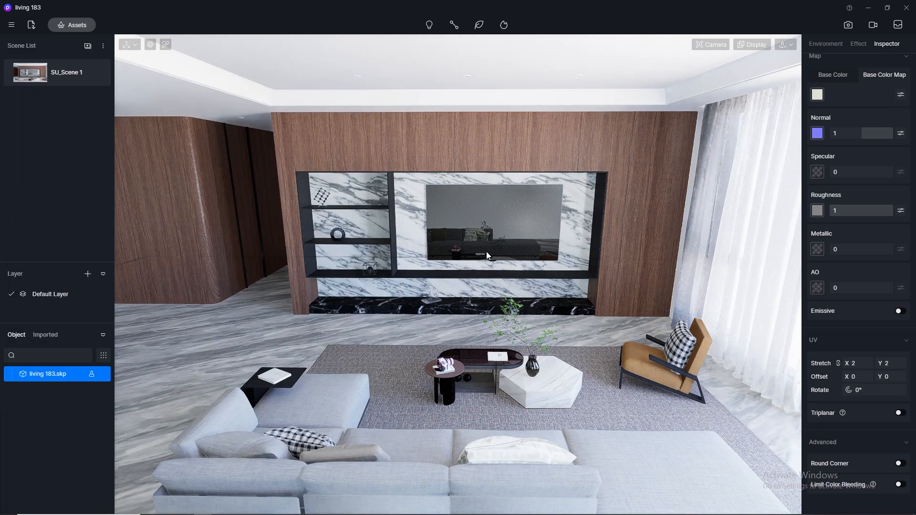
- Set the White Linen cushions' UV Stretch to 50 in X and Y, trying 30 first
{"action": "left_click", "coordinate": [852, 364]}
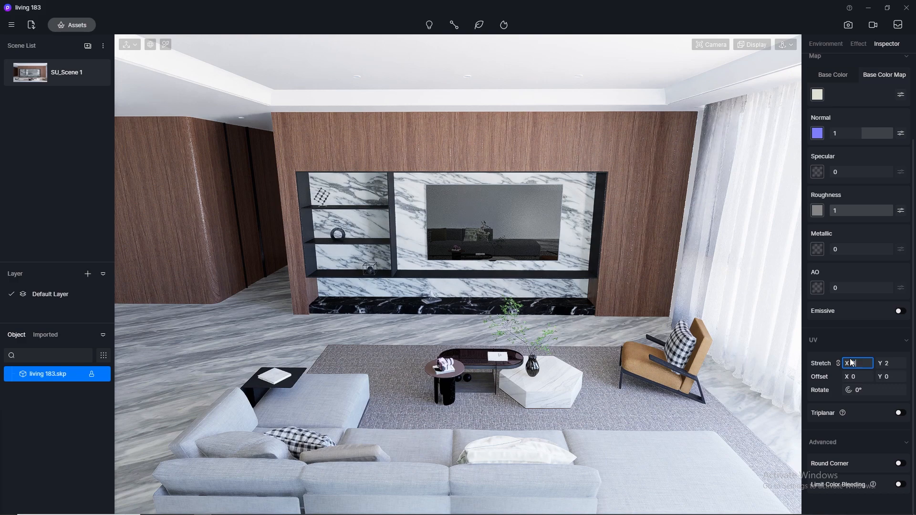
{"action": "type", "text": "30"}
{"action": "key", "text": "Return"}
{"action": "scroll", "coordinate": [514, 457], "scroll_direction": "up", "scroll_amount": 3}
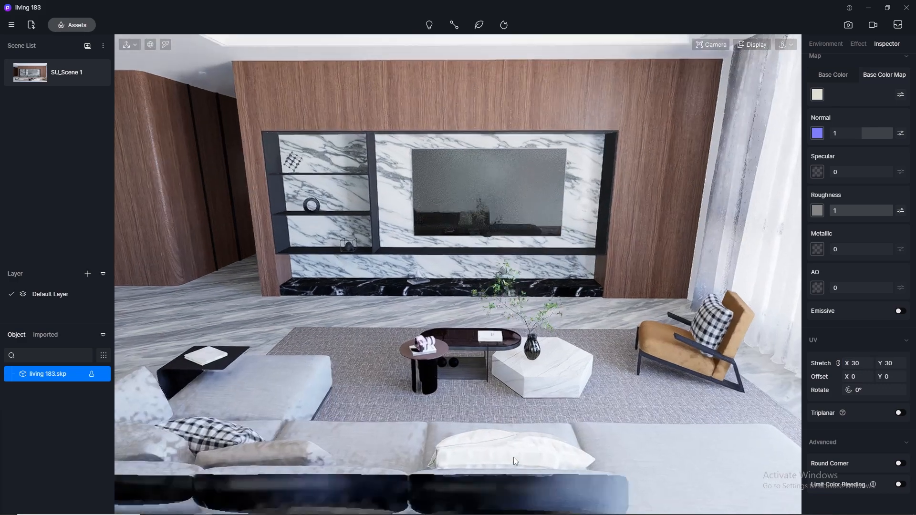
{"action": "scroll", "coordinate": [514, 457], "scroll_direction": "down", "scroll_amount": 3}
{"action": "right_click_drag", "start_coordinate": [513, 499], "coordinate": [723, 134]}
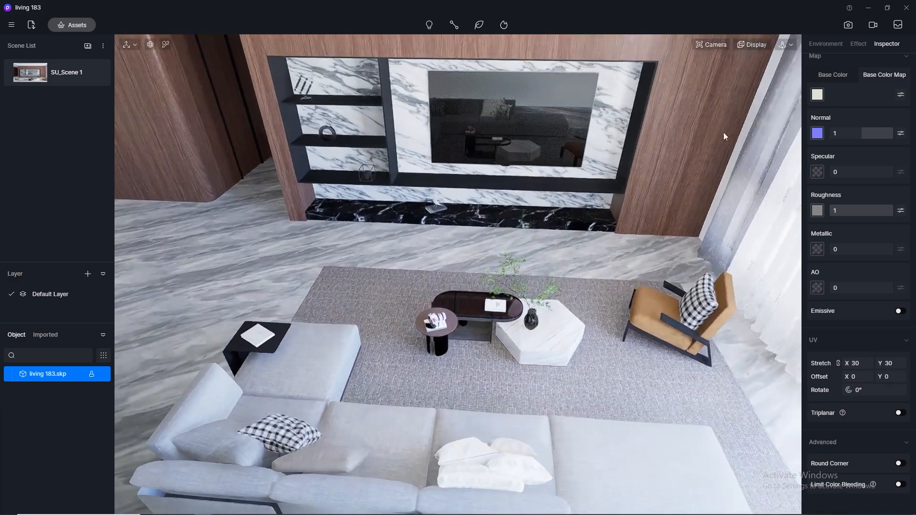
{"action": "scroll", "coordinate": [468, 454], "scroll_direction": "up", "scroll_amount": 2}
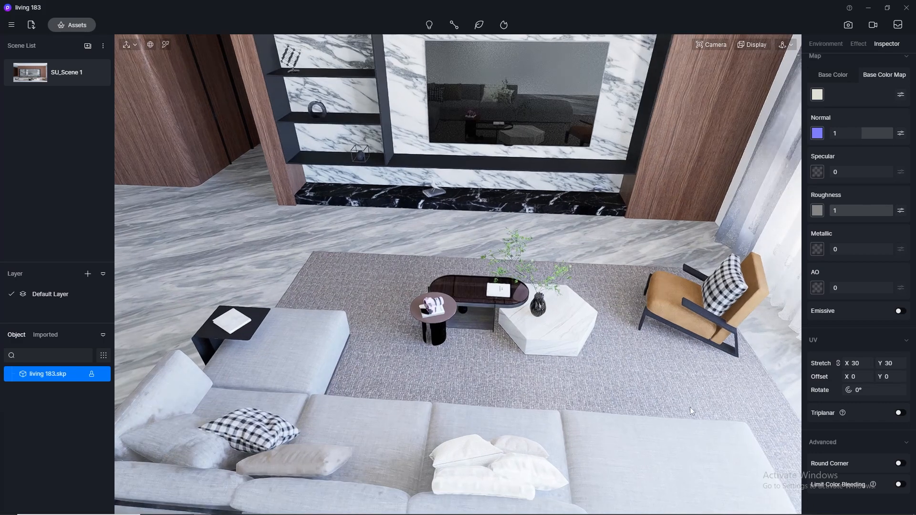
{"action": "type", "text": "50"}
{"action": "key", "text": "Return"}
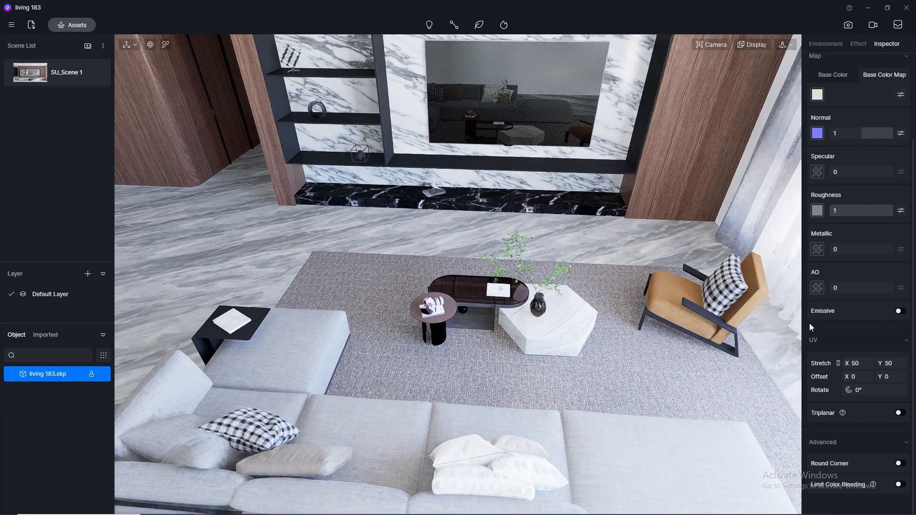
- Restore the saved camera view SU_Scene 1
{"action": "scroll", "coordinate": [522, 261], "scroll_direction": "up", "scroll_amount": 4}
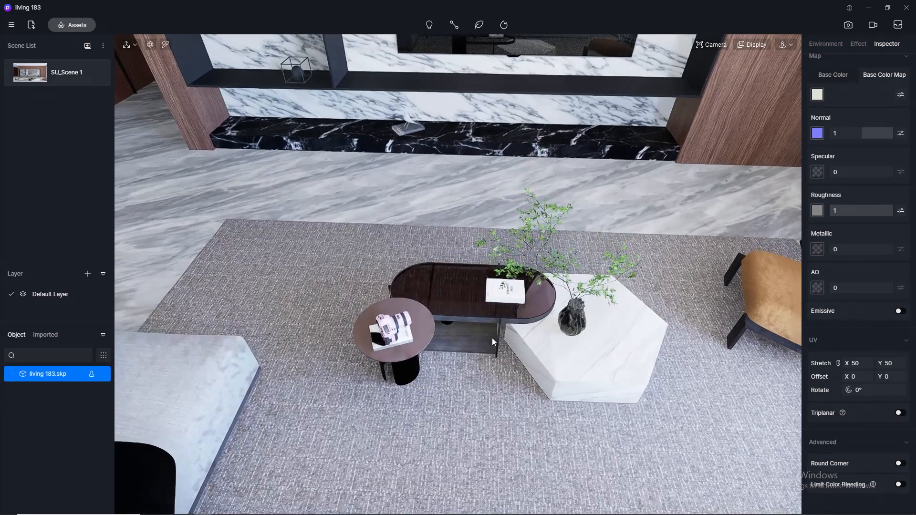
{"action": "scroll", "coordinate": [492, 338], "scroll_direction": "down", "scroll_amount": 5}
{"action": "middle_click_drag", "start_coordinate": [477, 319], "coordinate": [551, 117]}
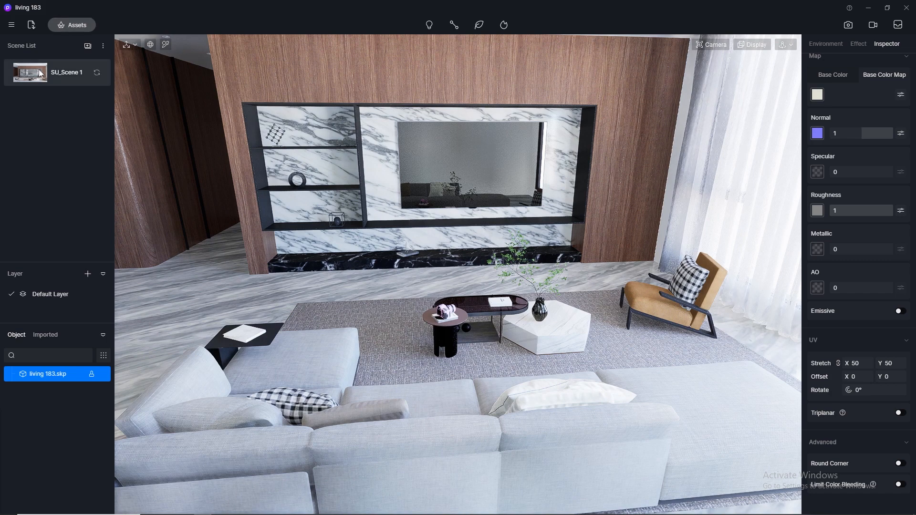
{"action": "left_click", "coordinate": [27, 82]}
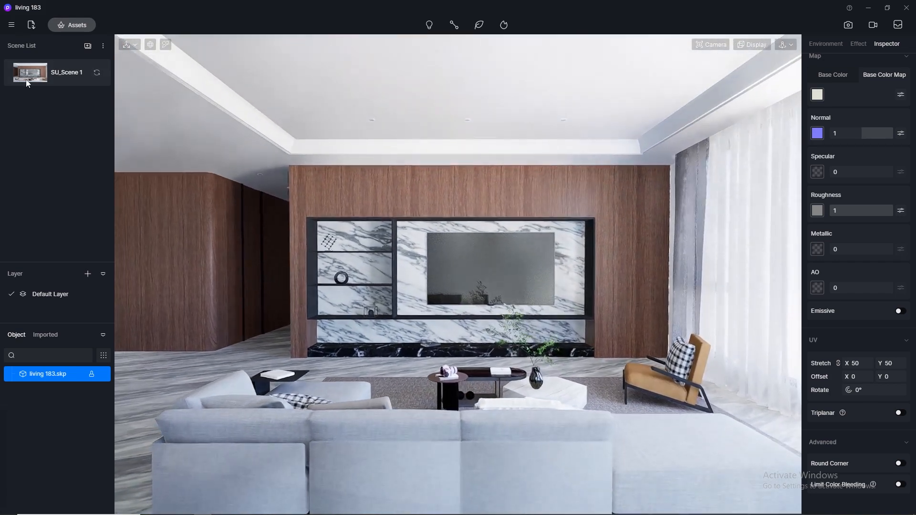
- Pick the tv screen glass material and set its Roughness to 0.1 and Specular to 0.1
{"action": "left_click", "coordinate": [165, 44]}
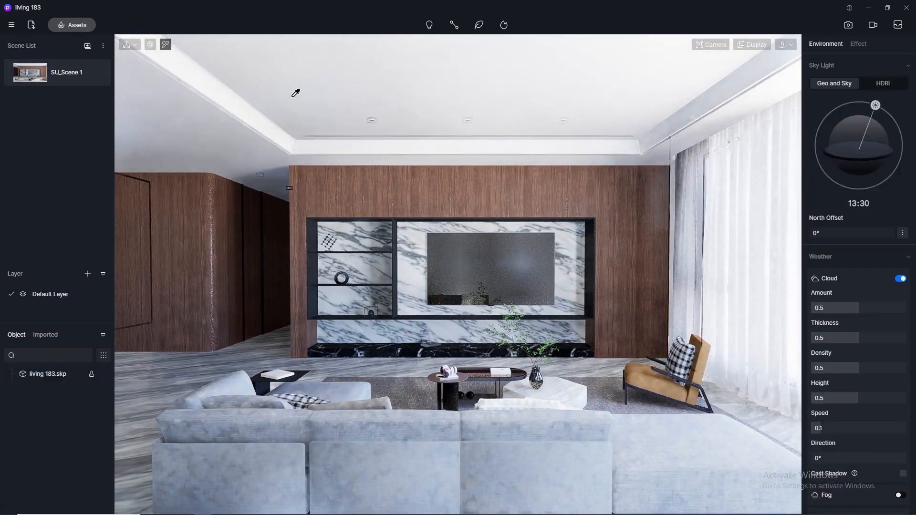
{"action": "left_click", "coordinate": [493, 265]}
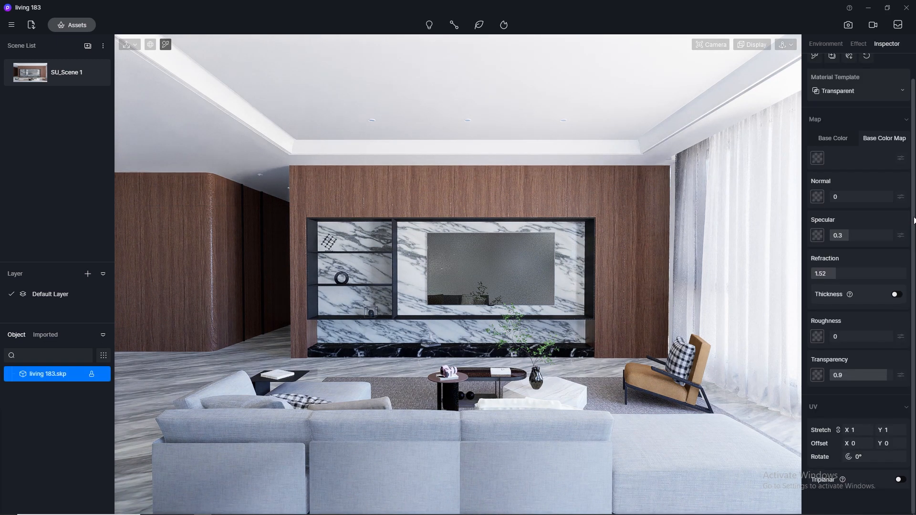
{"action": "scroll", "coordinate": [897, 172], "scroll_direction": "up", "scroll_amount": 2}
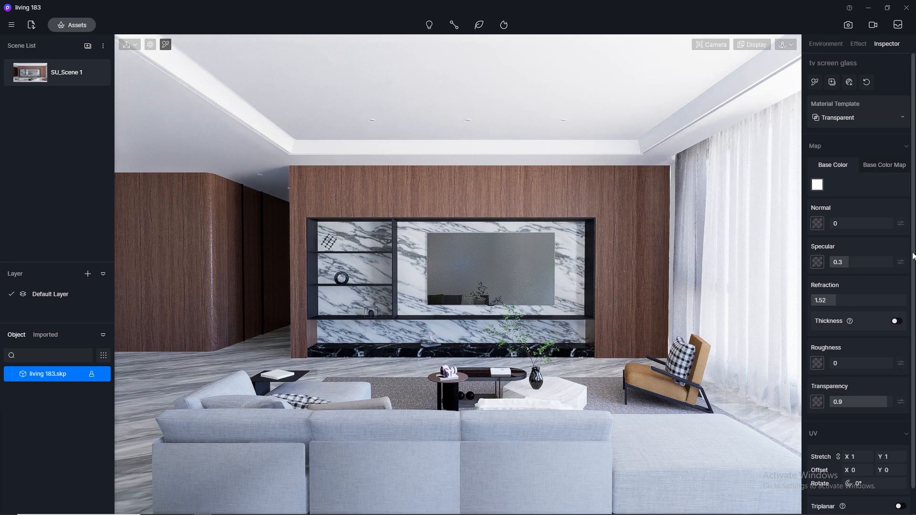
{"action": "left_click", "coordinate": [836, 363]}
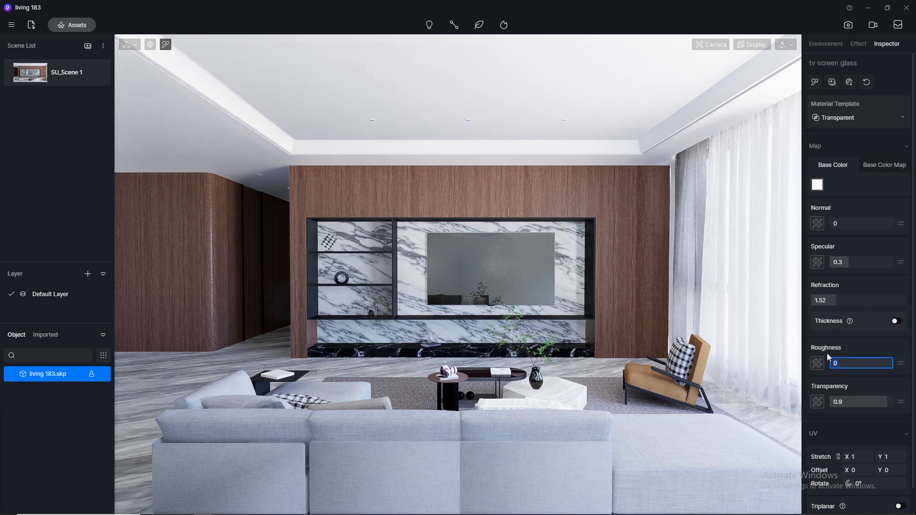
{"action": "type", "text": ".1"}
{"action": "key", "text": "Return"}
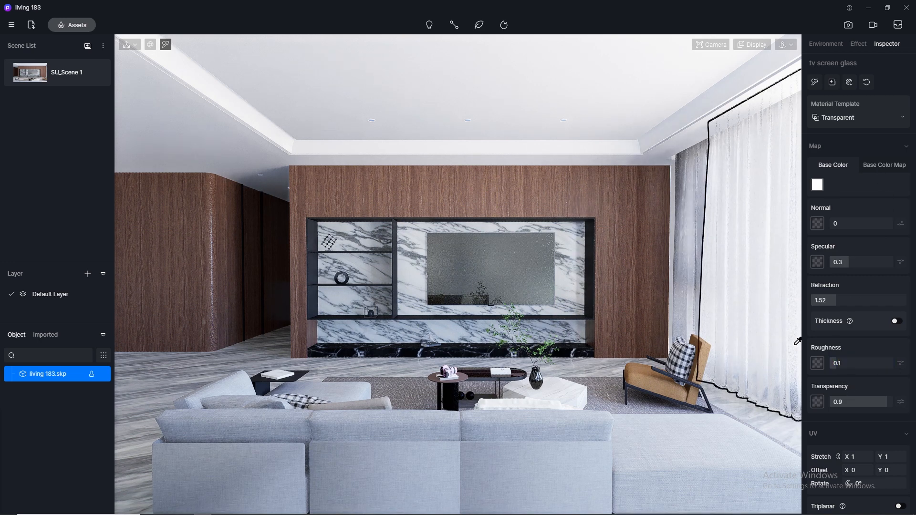
{"action": "left_click", "coordinate": [848, 259]}
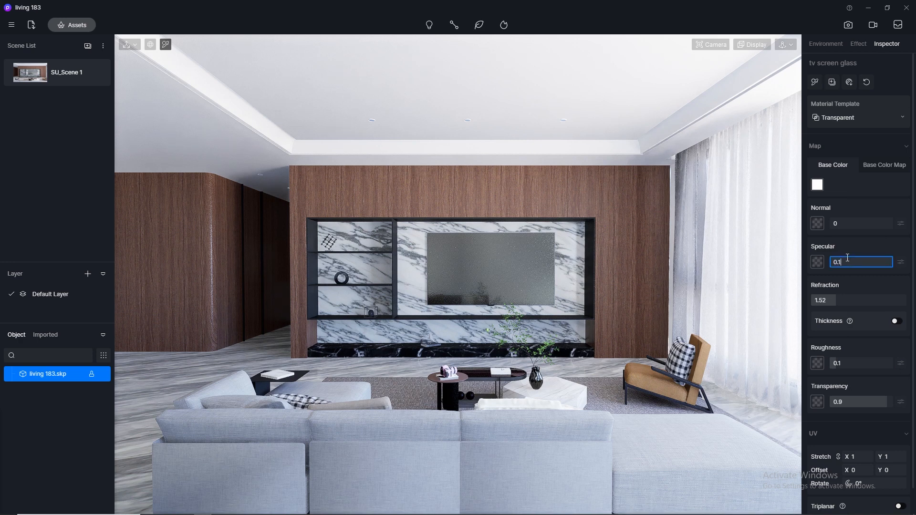
{"action": "key", "text": "Return"}
{"action": "left_click", "coordinate": [858, 302]}
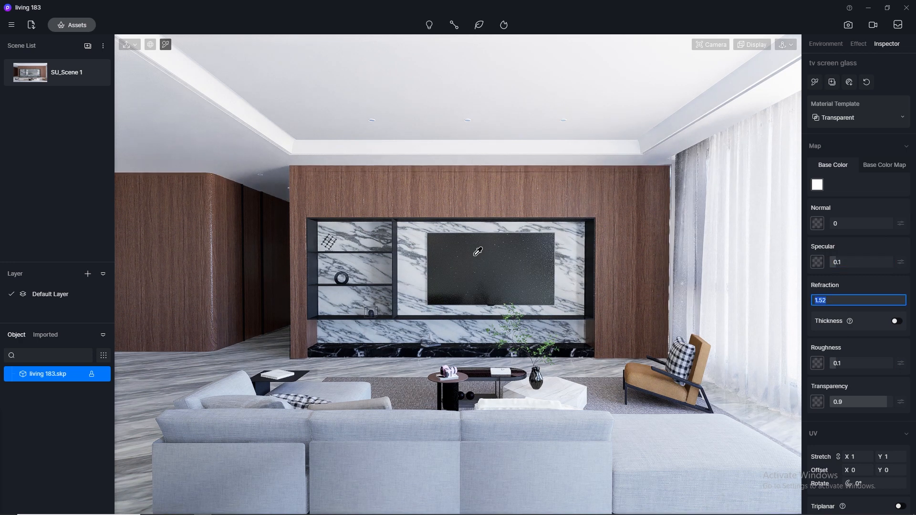
- Pick the black marble of the bench below the TV and set its Specular to 0.5 and Roughness to 0.1
{"action": "scroll", "coordinate": [472, 253], "scroll_direction": "up", "scroll_amount": 5}
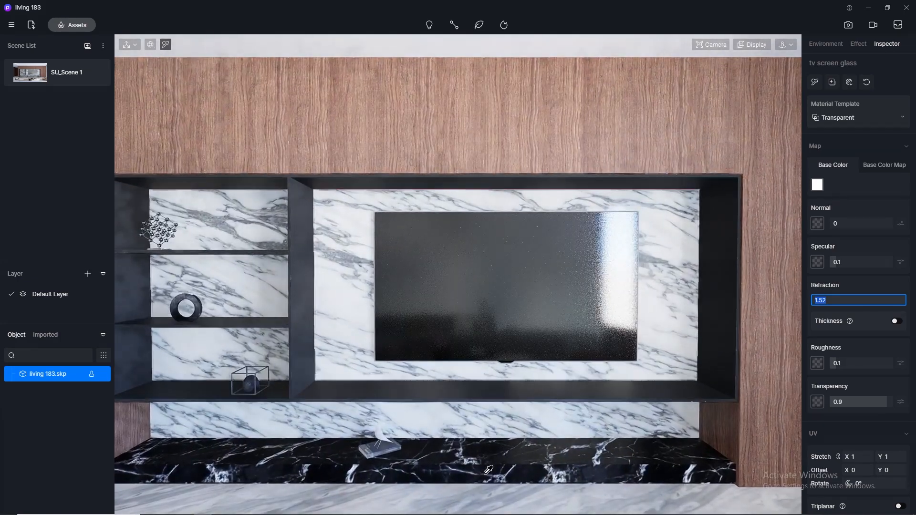
{"action": "left_click", "coordinate": [488, 471]}
{"action": "left_click", "coordinate": [678, 356]}
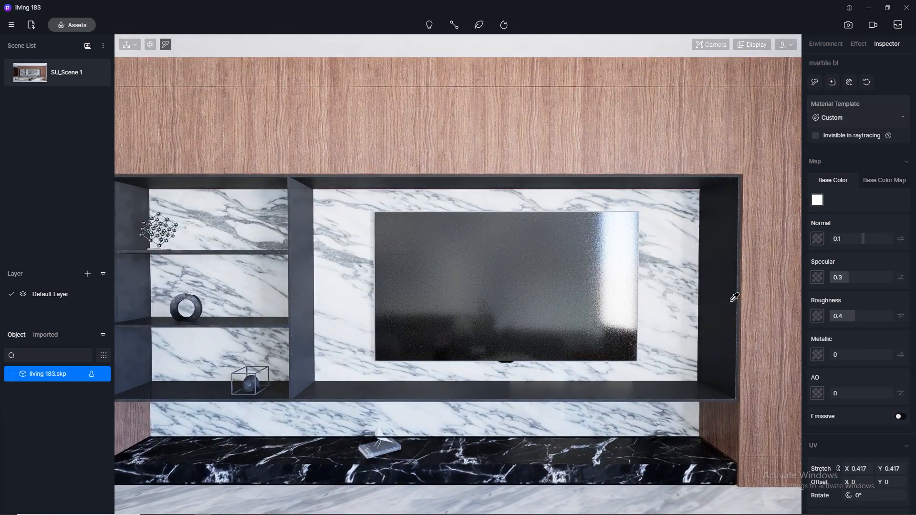
{"action": "left_click", "coordinate": [644, 459]}
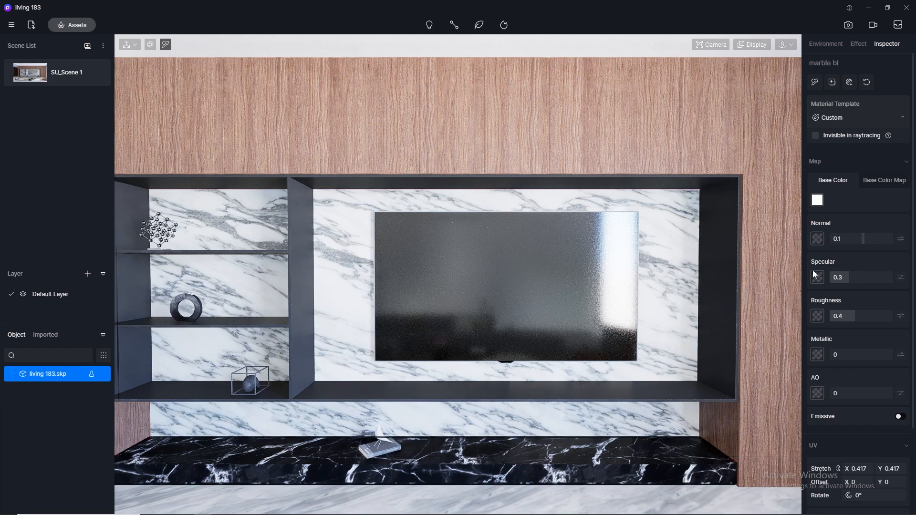
{"action": "double_click", "coordinate": [845, 274]}
{"action": "key", "text": "Return"}
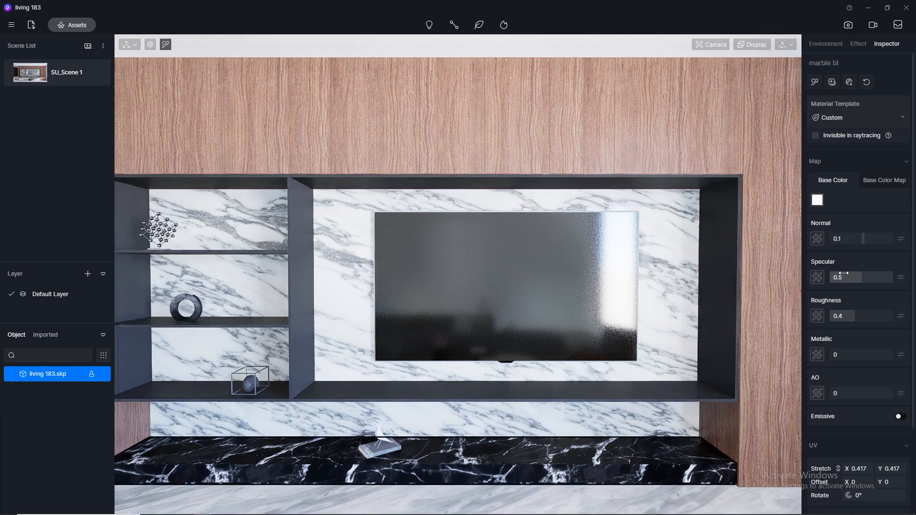
{"action": "double_click", "coordinate": [846, 315]}
{"action": "type", "text": "0.1"}
{"action": "key", "text": "Return"}
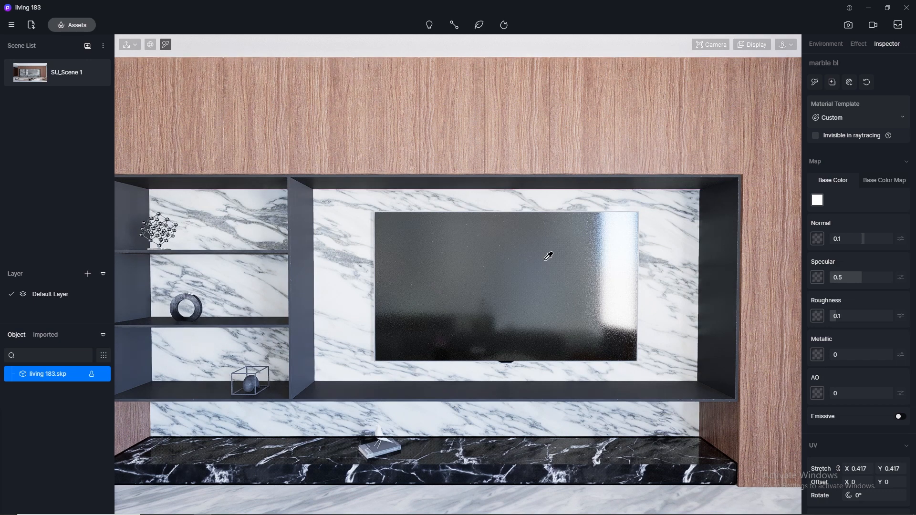
- Browse the online Metal materials and apply Brushed Stainless Steel to the frame around the TV screen
{"action": "left_click", "coordinate": [72, 25]}
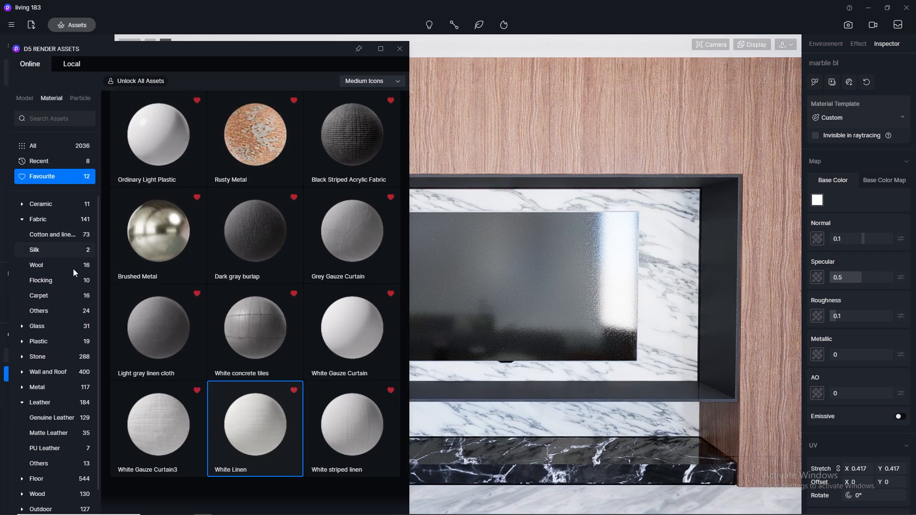
{"action": "left_click", "coordinate": [38, 387]}
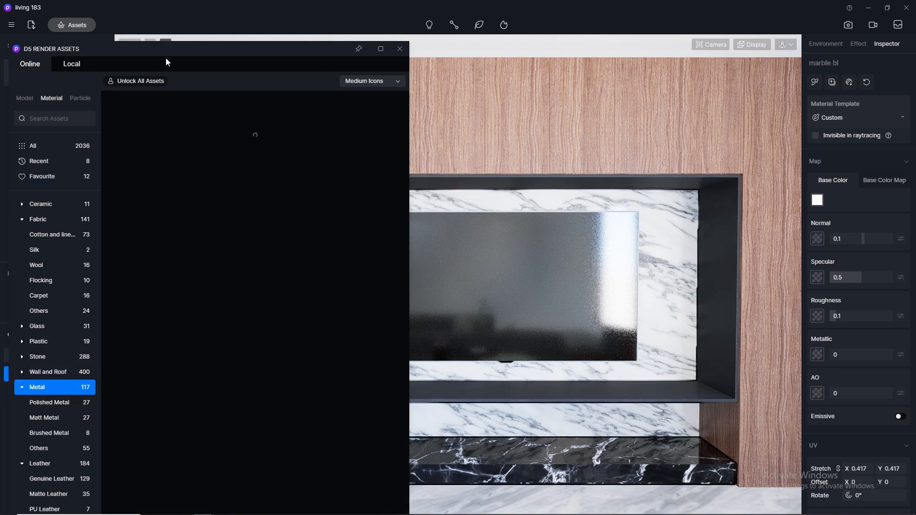
{"action": "mouse_move", "coordinate": [168, 46]}
{"action": "left_mouse_down"}
{"action": "mouse_move", "coordinate": [549, 96]}
{"action": "mouse_move", "coordinate": [658, 88]}
{"action": "mouse_move", "coordinate": [660, 79]}
{"action": "left_mouse_up"}
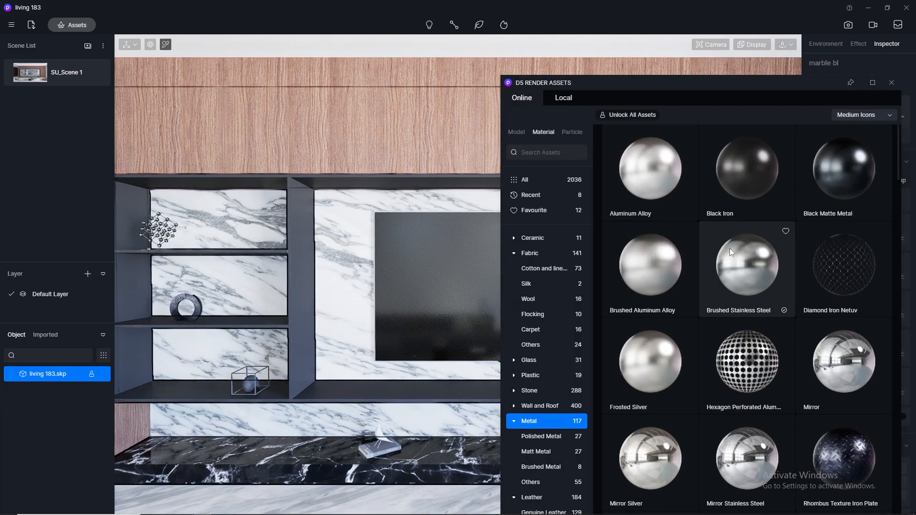
{"action": "left_click", "coordinate": [736, 272]}
{"action": "scroll", "coordinate": [383, 363], "scroll_direction": "up", "scroll_amount": 6}
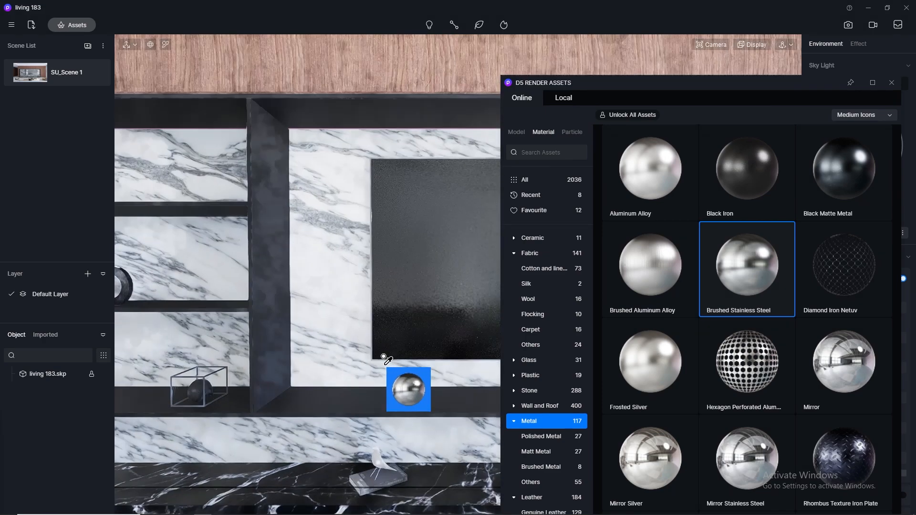
{"action": "scroll", "coordinate": [383, 356], "scroll_direction": "down", "scroll_amount": 2}
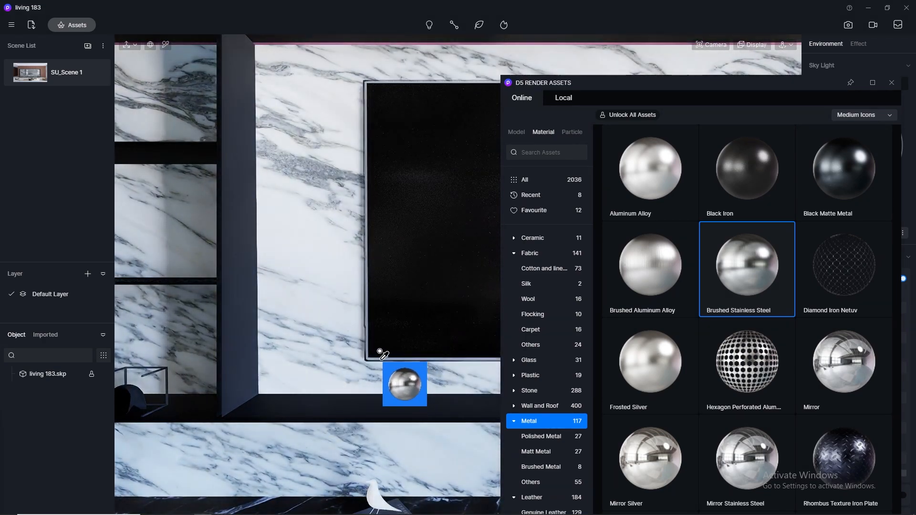
{"action": "left_click", "coordinate": [380, 352]}
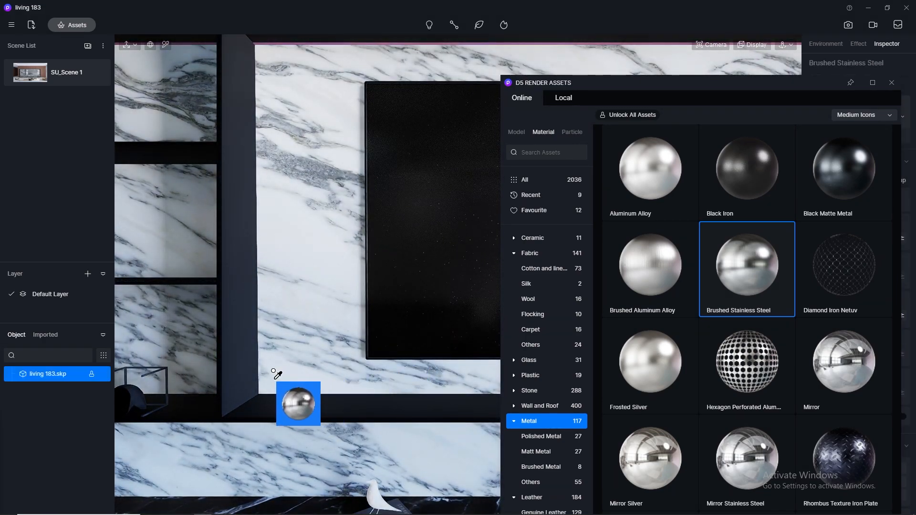
- Browse the online Metal materials for the dark metal parts of the TV wall and choose Black Matte Metal
{"action": "key", "text": "Escape"}
{"action": "scroll", "coordinate": [311, 370], "scroll_direction": "down", "scroll_amount": 4}
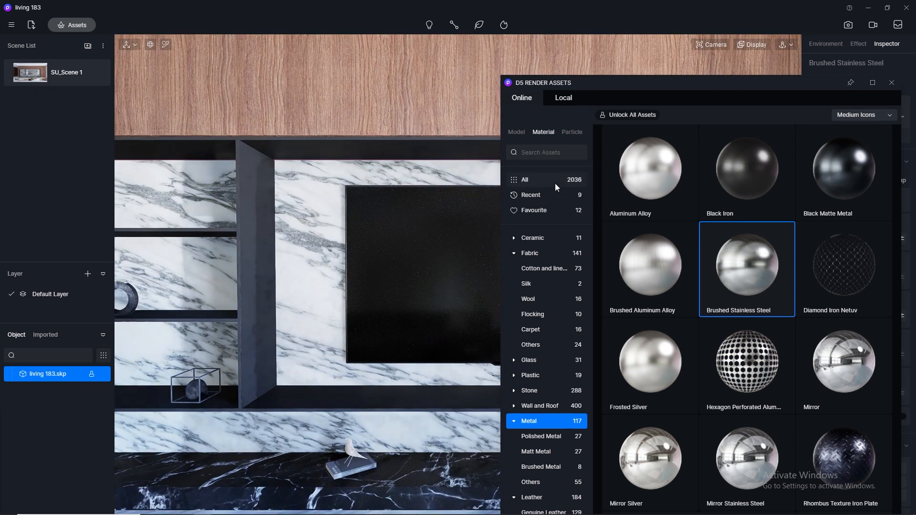
{"action": "left_click_drag", "start_coordinate": [740, 92], "coordinate": [631, 69]}
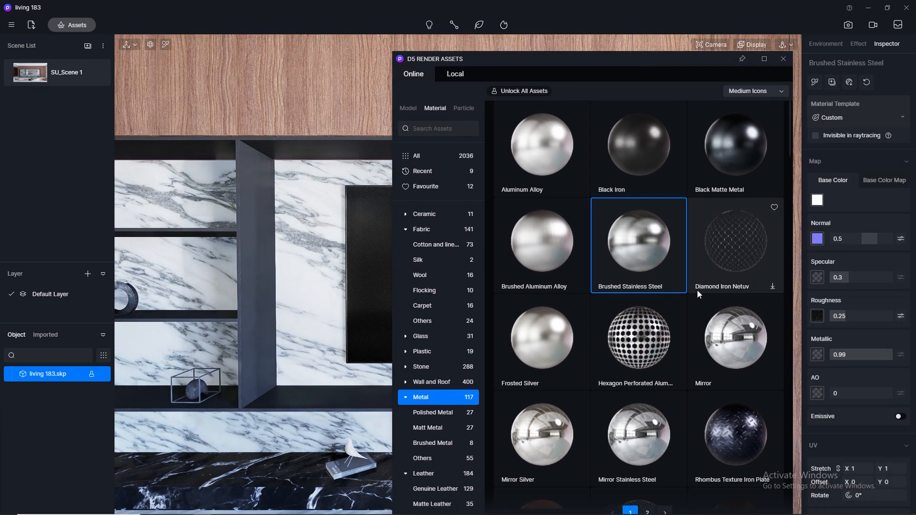
{"action": "scroll", "coordinate": [704, 272], "scroll_direction": "down", "scroll_amount": 3}
{"action": "scroll", "coordinate": [701, 266], "scroll_direction": "down", "scroll_amount": 5}
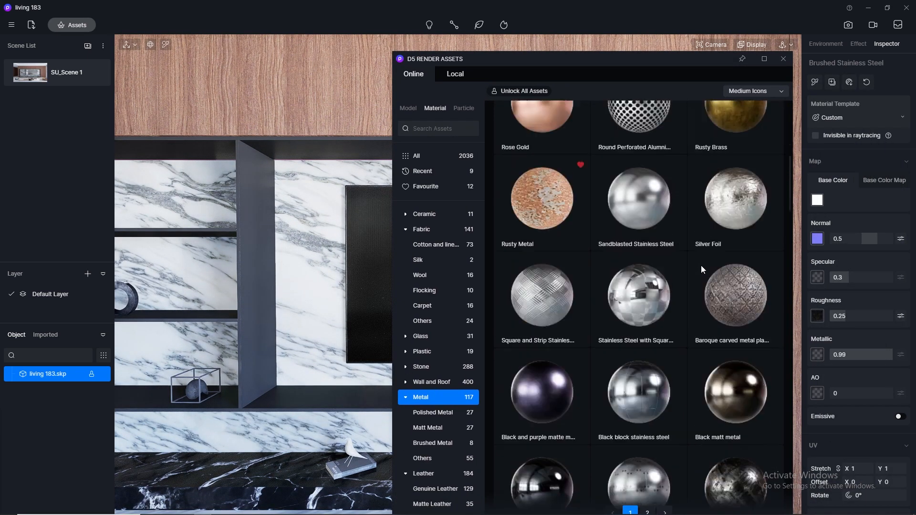
{"action": "scroll", "coordinate": [701, 265], "scroll_direction": "down", "scroll_amount": 3}
{"action": "scroll", "coordinate": [701, 270], "scroll_direction": "down", "scroll_amount": 3}
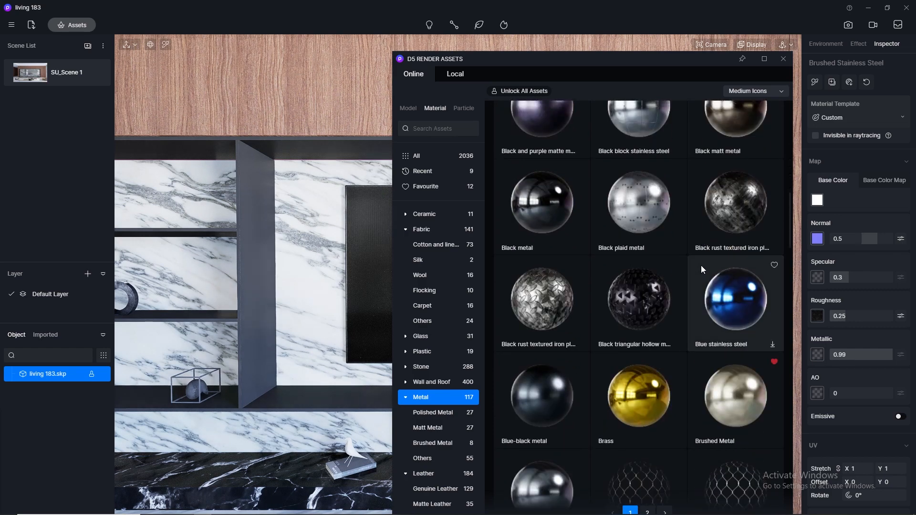
{"action": "scroll", "coordinate": [701, 265], "scroll_direction": "down", "scroll_amount": 5}
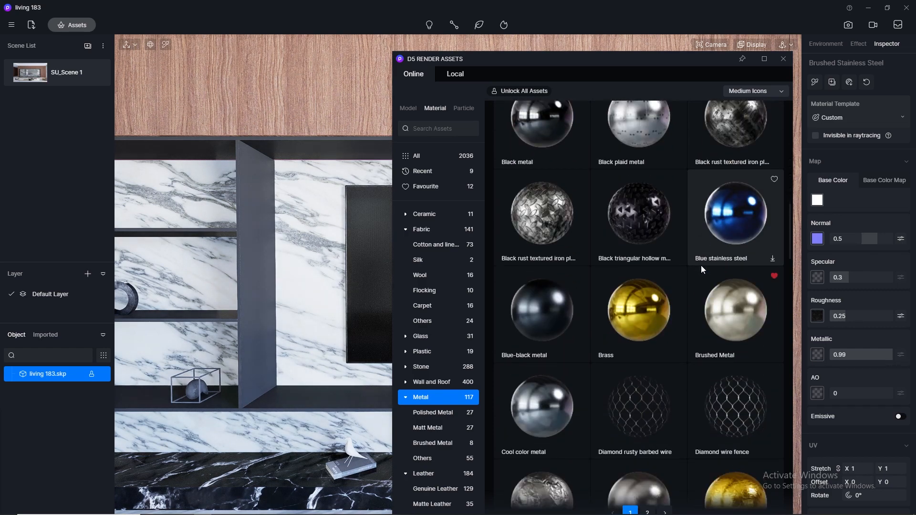
{"action": "scroll", "coordinate": [701, 269], "scroll_direction": "down", "scroll_amount": 2}
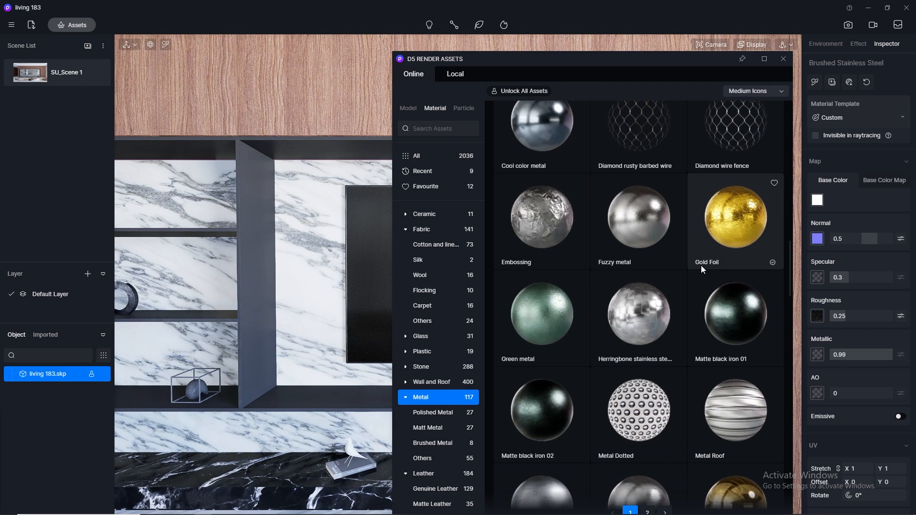
{"action": "scroll", "coordinate": [702, 270], "scroll_direction": "down", "scroll_amount": 2}
{"action": "scroll", "coordinate": [700, 266], "scroll_direction": "down", "scroll_amount": 2}
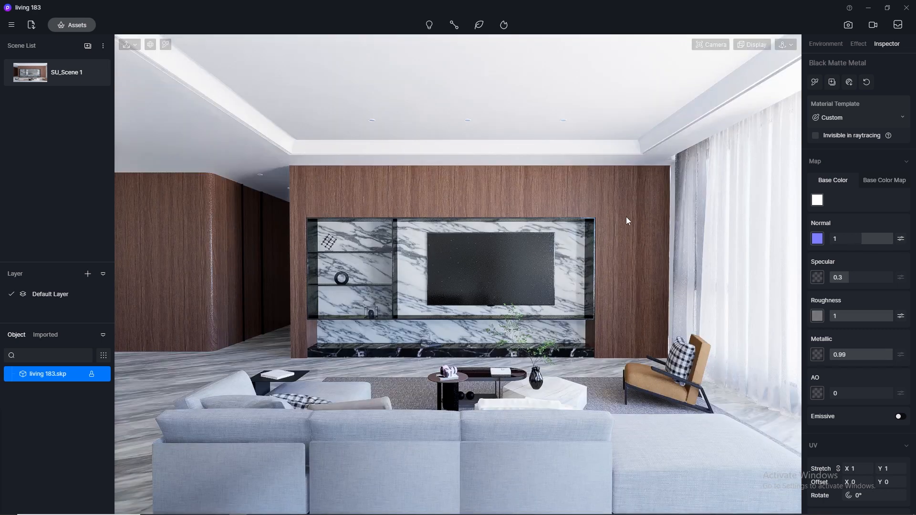
- Switch to image output mode and choose the 2K preset size
{"action": "left_click", "coordinate": [850, 27]}
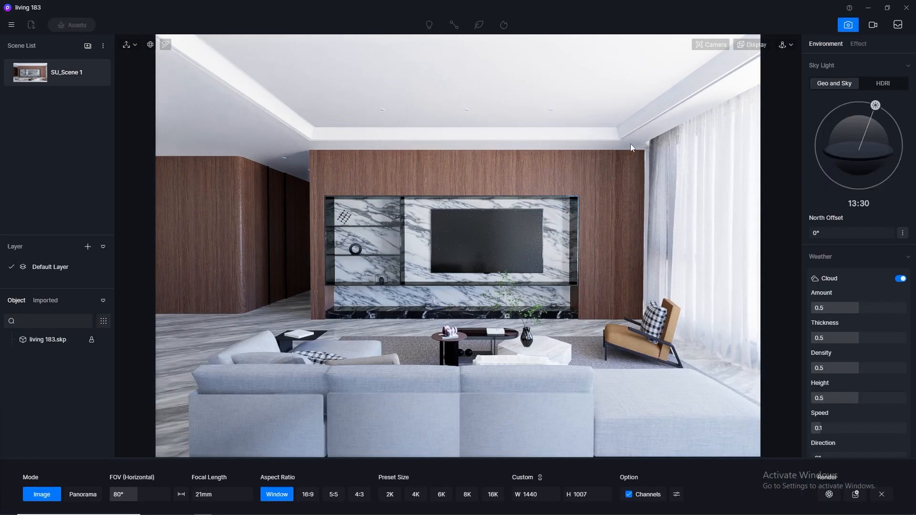
{"action": "left_click", "coordinate": [390, 496]}
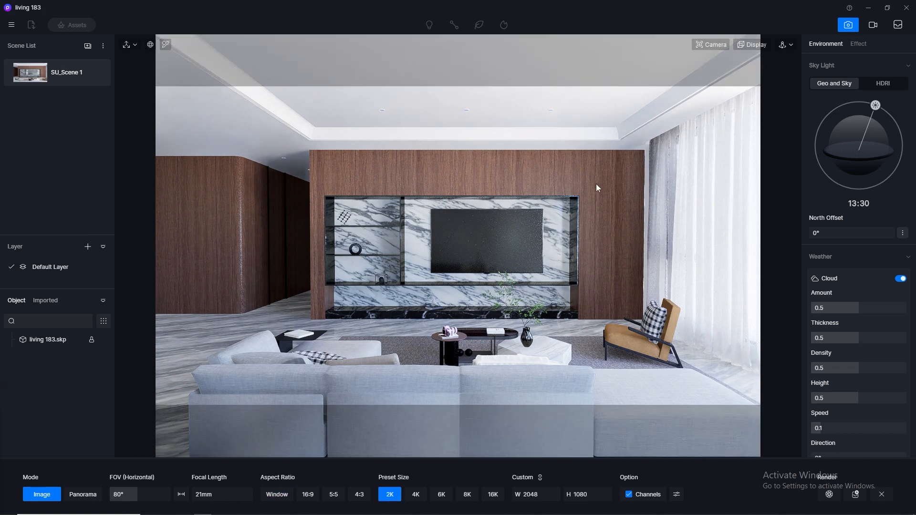
- Change the sky light to HDRI and choose the custom btrr 8000×4000 map
{"action": "left_click", "coordinate": [888, 84]}
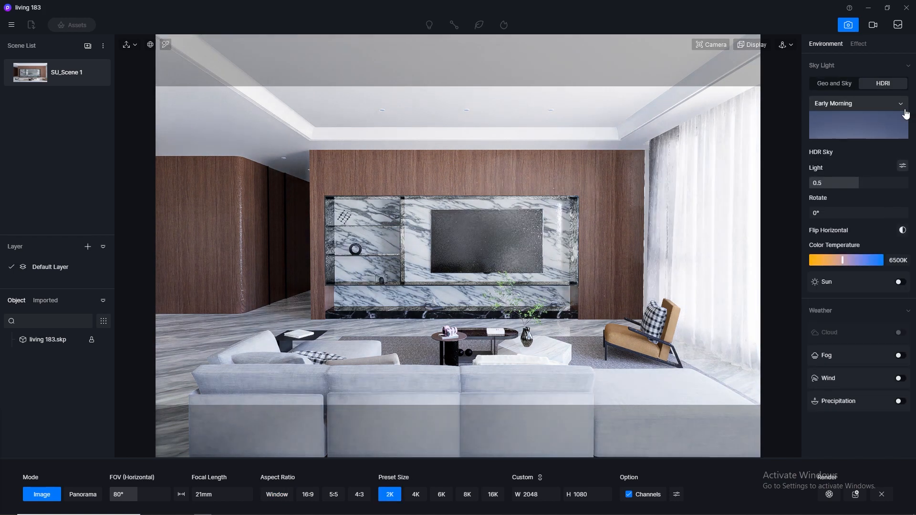
{"action": "left_click", "coordinate": [900, 104]}
{"action": "left_click", "coordinate": [832, 183]}
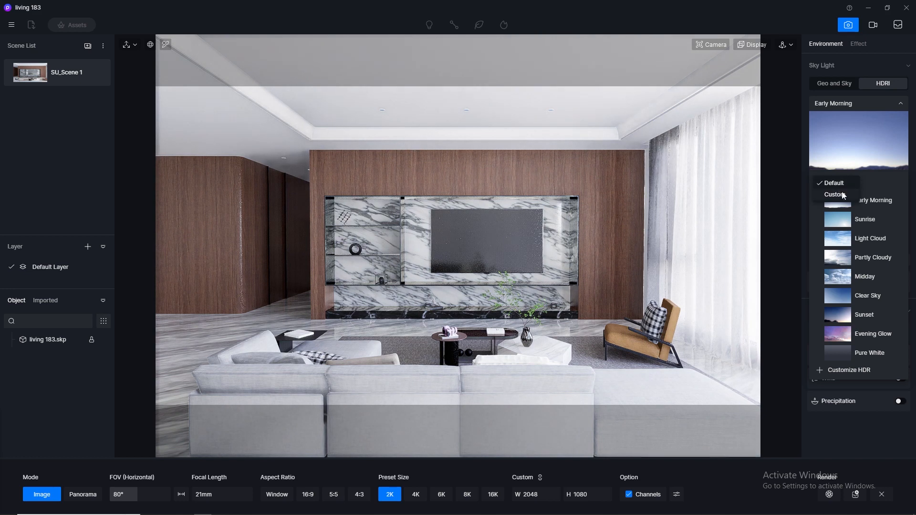
{"action": "left_click", "coordinate": [835, 195]}
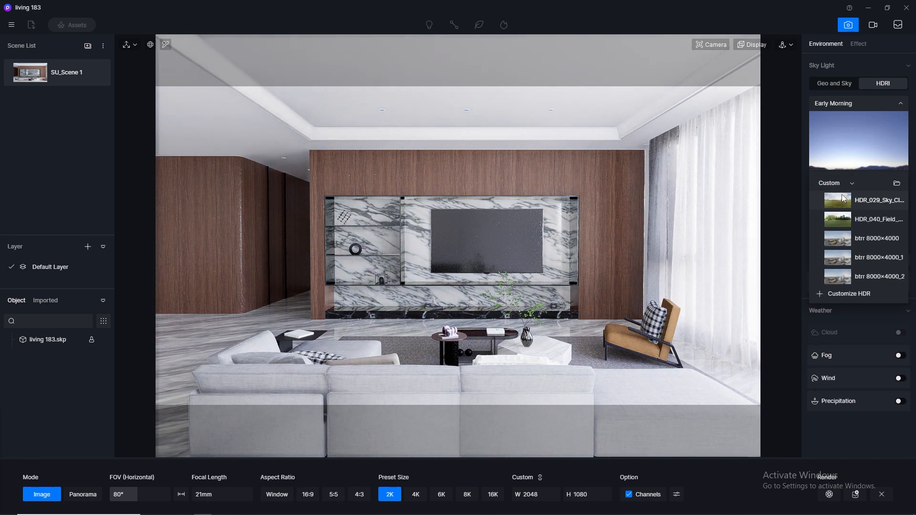
{"action": "left_click", "coordinate": [840, 237]}
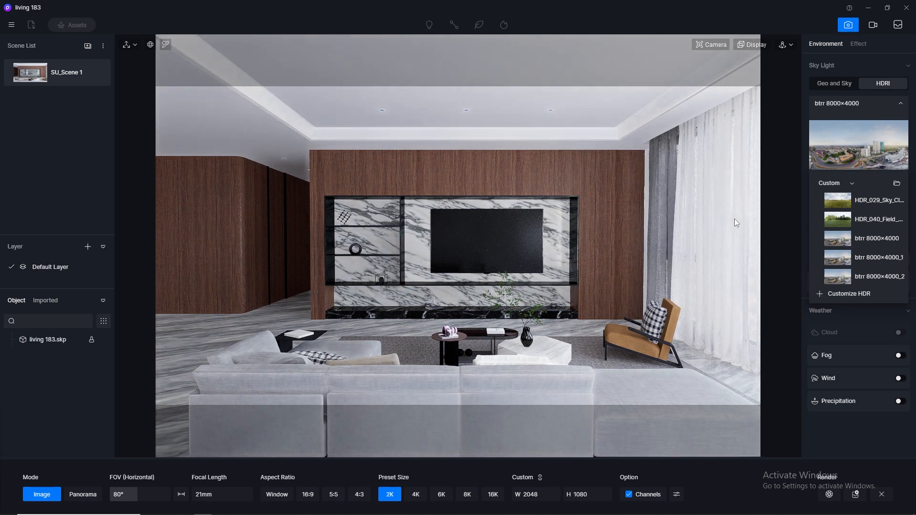
{"action": "left_click", "coordinate": [903, 105]}
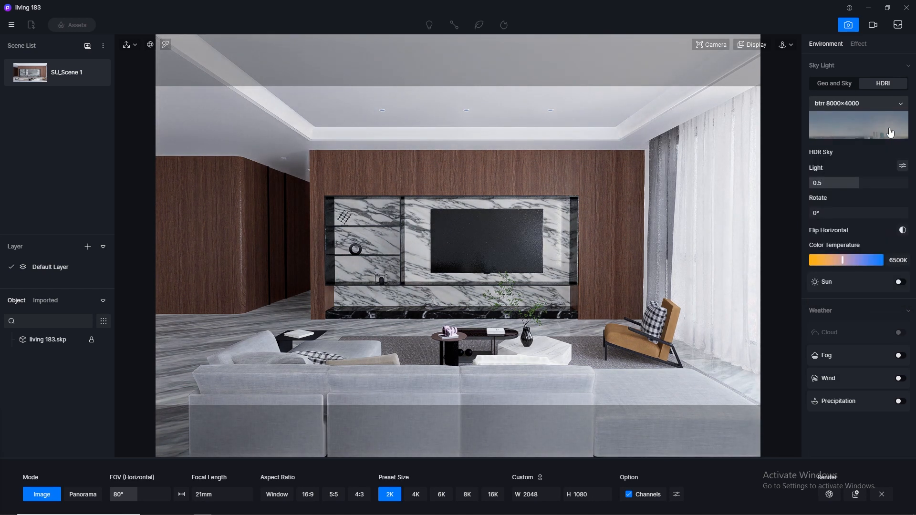
- Split the HDR sky light into separate Skylight and Background values and set Background to 0.01
{"action": "left_click", "coordinate": [903, 167]}
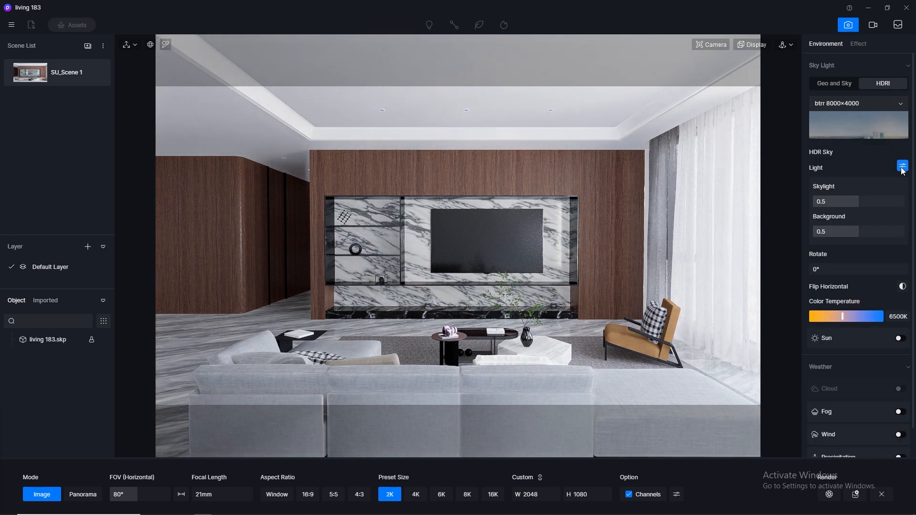
{"action": "left_click", "coordinate": [851, 200]}
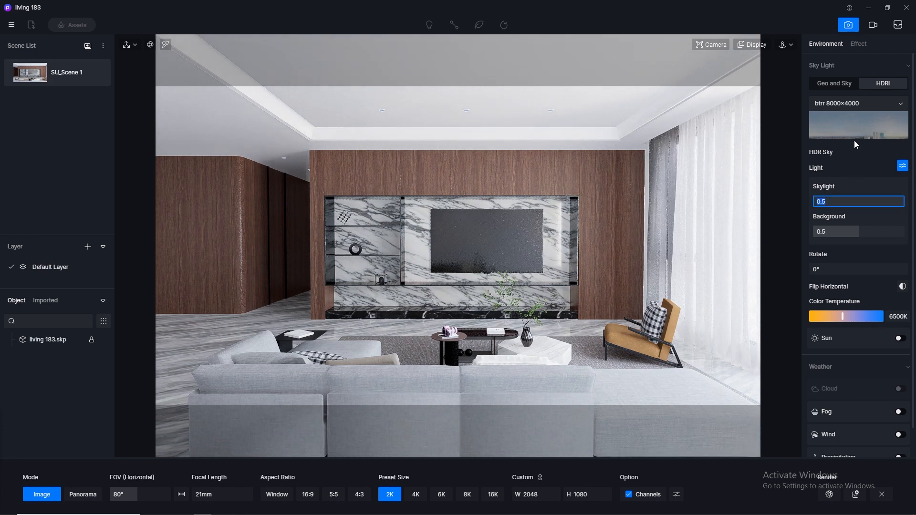
{"action": "left_click", "coordinate": [838, 231]}
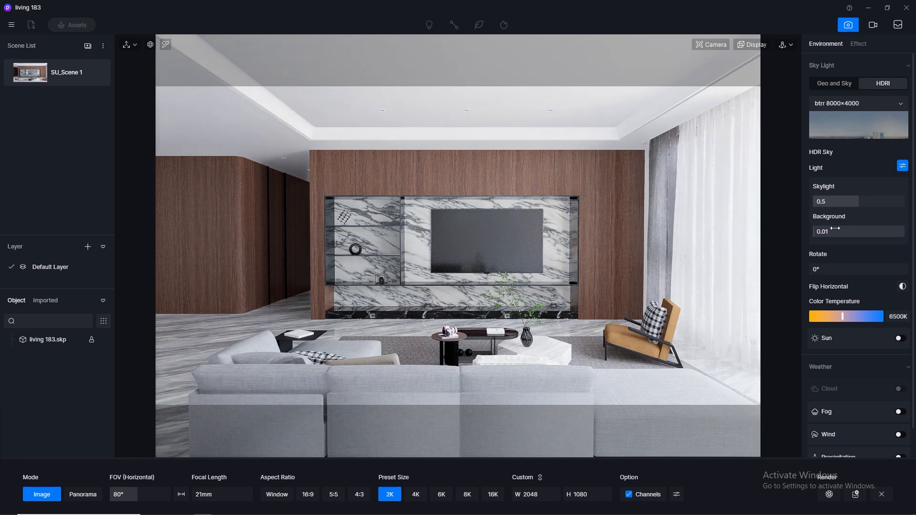
- Try a Skylight of 0.1 against 0.5 and compare the HDRI lighting with Geo and Sky
{"action": "left_click", "coordinate": [834, 201]}
{"action": "type", "text": "0.1"}
{"action": "key", "text": "Return"}
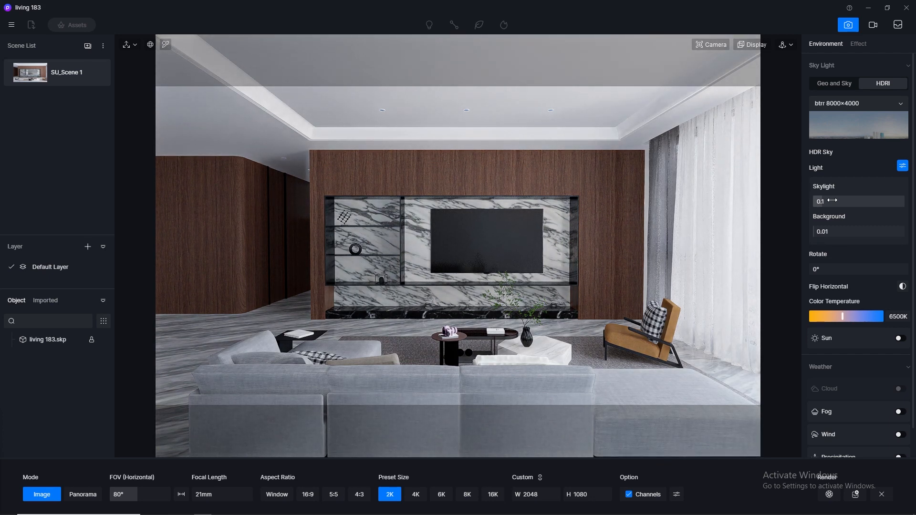
{"action": "left_click", "coordinate": [833, 200]}
{"action": "type", "text": "0.5"}
{"action": "key", "text": "Return"}
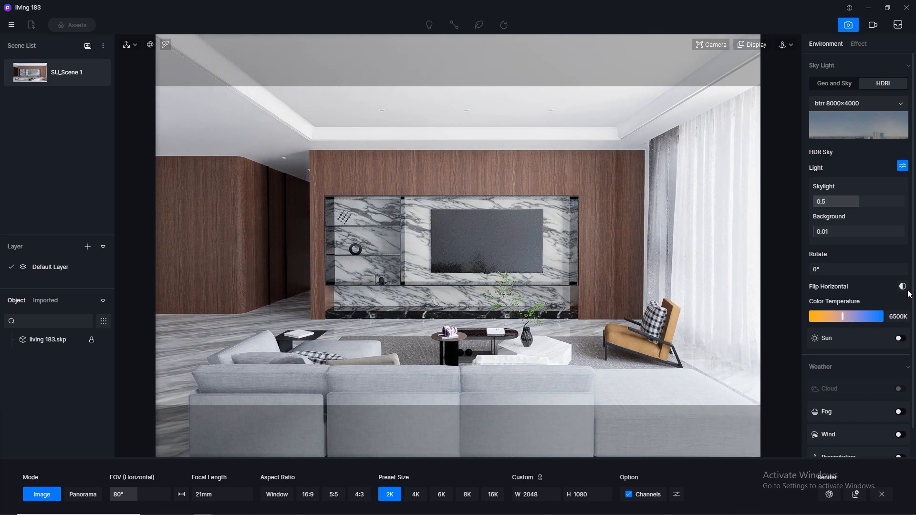
{"action": "left_click", "coordinate": [843, 86]}
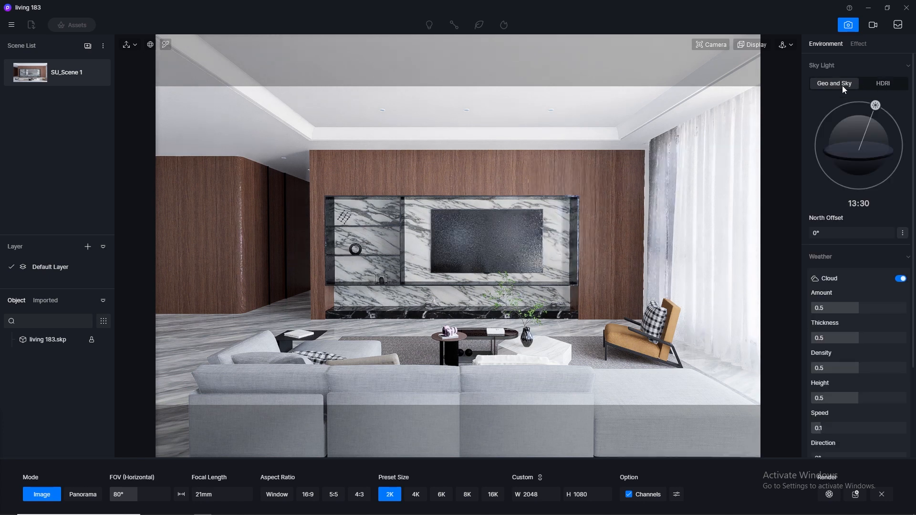
{"action": "left_click", "coordinate": [872, 85]}
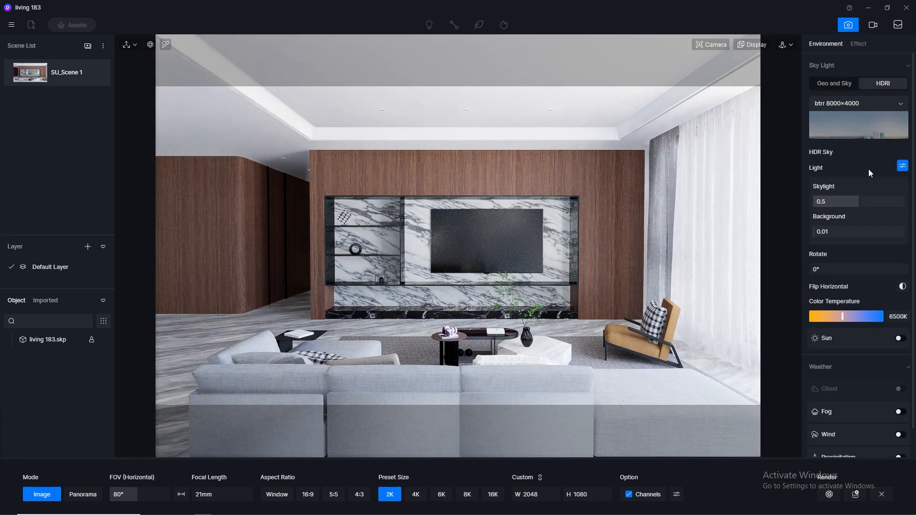
- Turn on the Sun for the HDRI sky and set its direction to Custom
{"action": "left_click", "coordinate": [902, 339]}
{"action": "scroll", "coordinate": [828, 385], "scroll_direction": "down", "scroll_amount": 3}
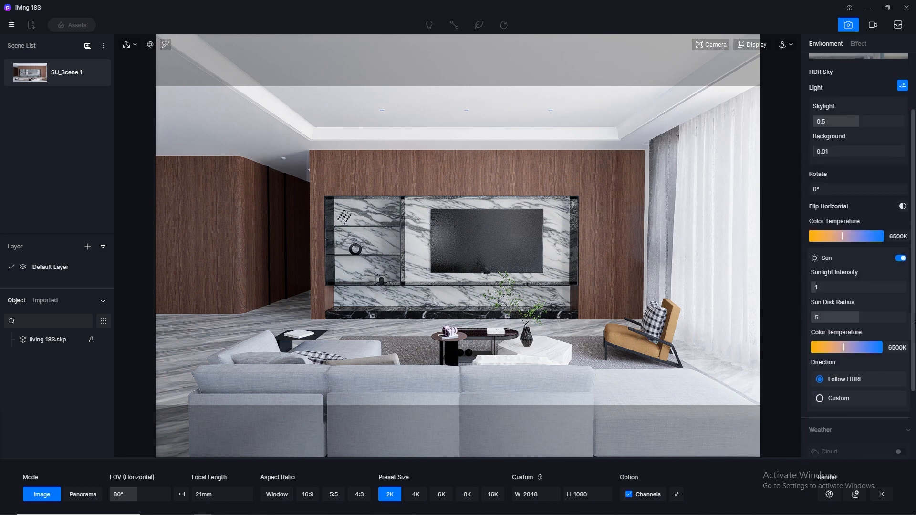
{"action": "left_click", "coordinate": [821, 399]}
{"action": "scroll", "coordinate": [859, 393], "scroll_direction": "down", "scroll_amount": 2}
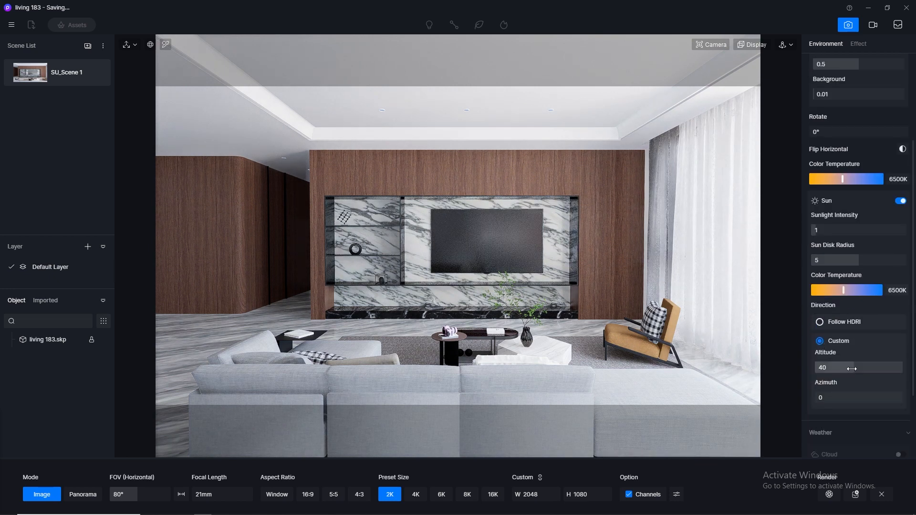
- Adjust the custom sun direction to an Altitude of 67.5 and an Azimuth of 62.6
{"action": "left_click", "coordinate": [839, 400]}
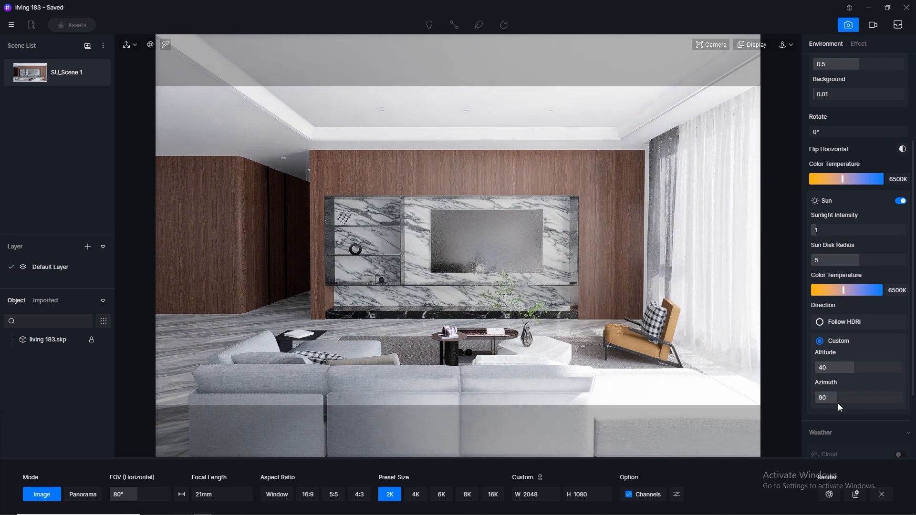
{"action": "left_click_drag", "start_coordinate": [838, 403], "coordinate": [829, 406]}
{"action": "left_click_drag", "start_coordinate": [840, 367], "coordinate": [825, 368]}
{"action": "left_click_drag", "start_coordinate": [853, 369], "coordinate": [881, 371]}
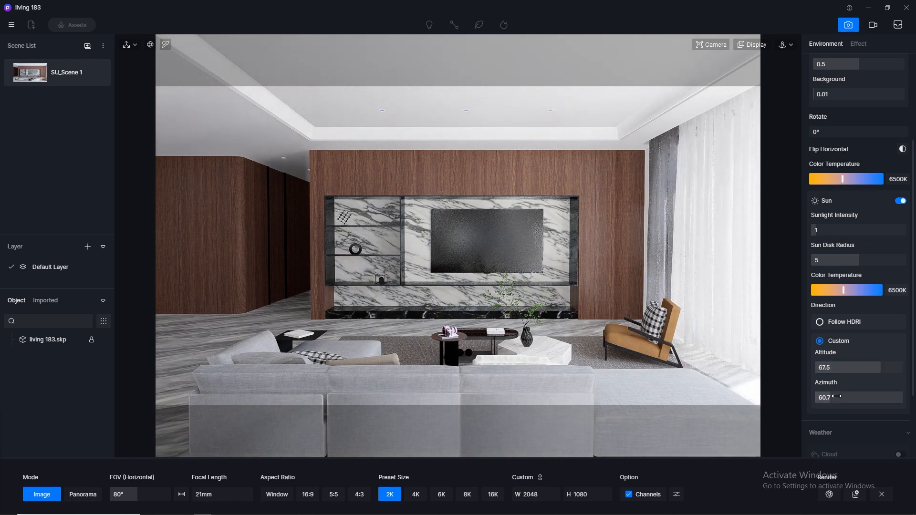
{"action": "mouse_move", "coordinate": [835, 398]}
{"action": "left_mouse_down"}
{"action": "mouse_move", "coordinate": [844, 397]}
{"action": "mouse_move", "coordinate": [831, 401]}
{"action": "left_mouse_up"}
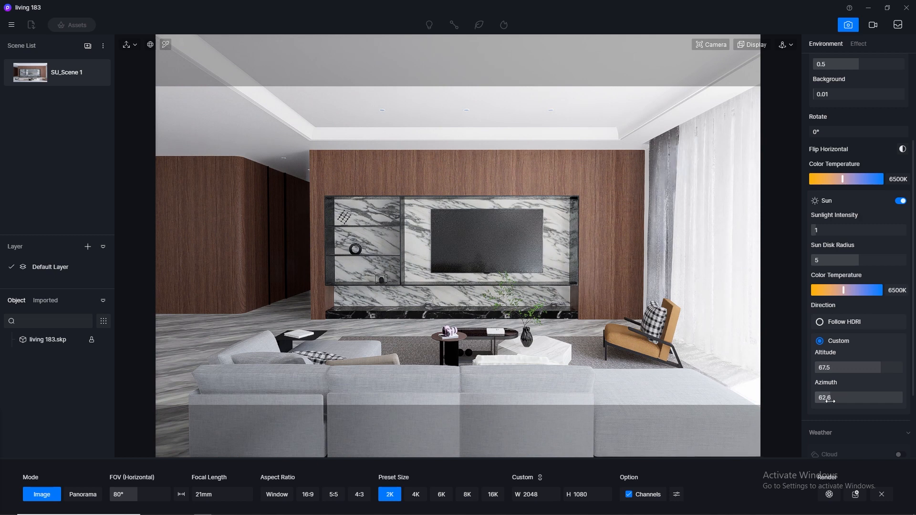
- Set the Sunlight Intensity to 0.1, comparing it with 0.01
{"action": "left_click", "coordinate": [823, 230]}
{"action": "type", "text": "0.1"}
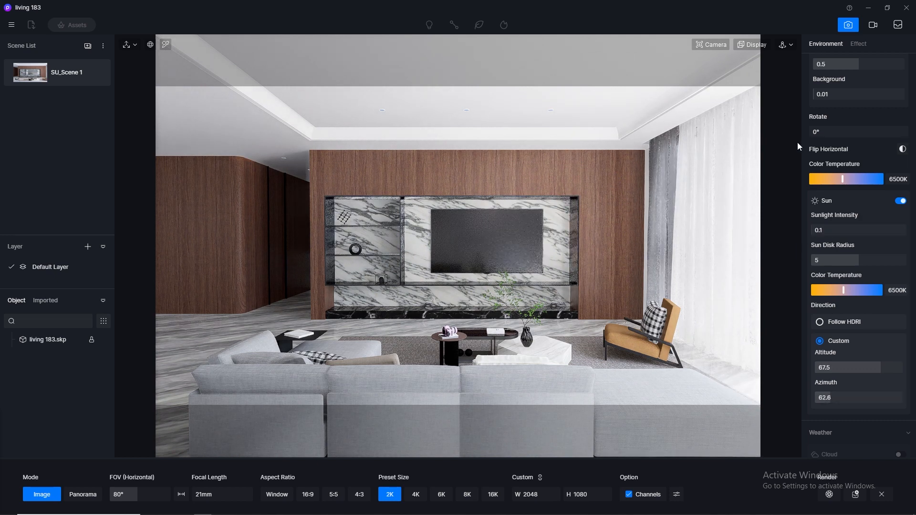
{"action": "double_click", "coordinate": [839, 230]}
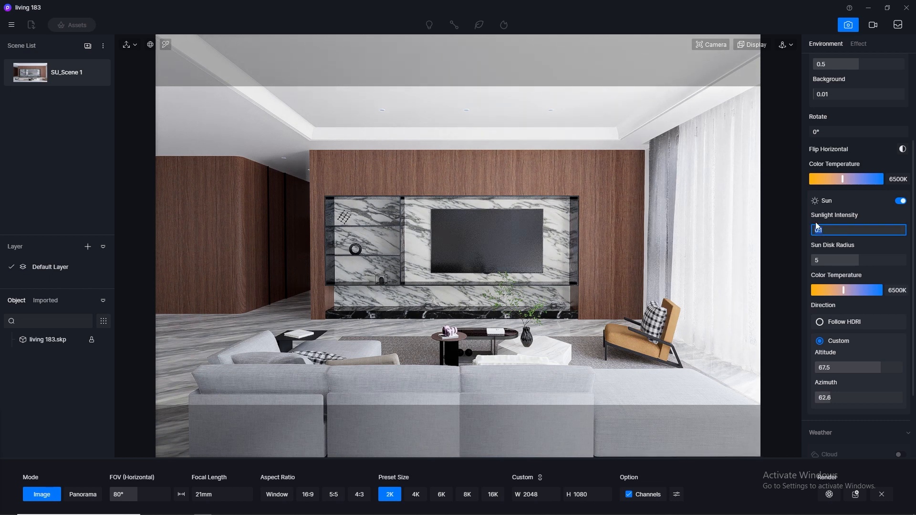
{"action": "type", "text": "0.01"}
{"action": "key", "text": "Return"}
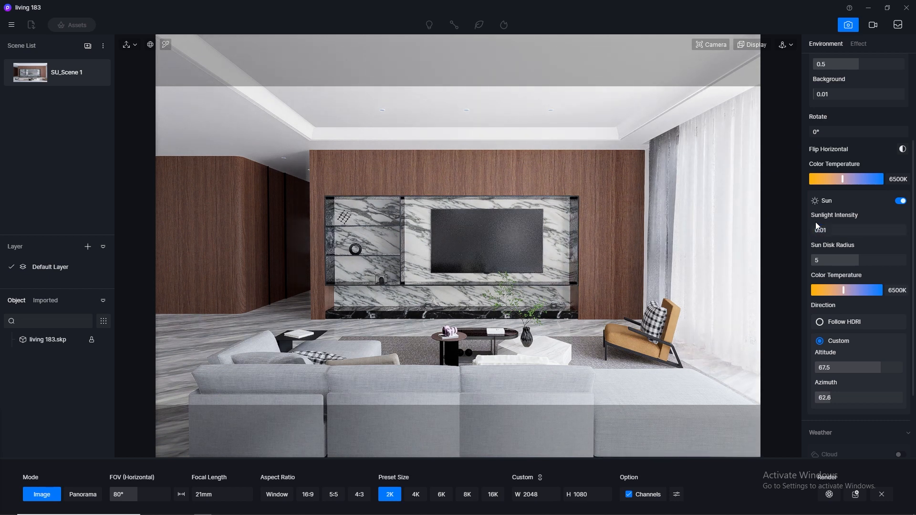
{"action": "left_click", "coordinate": [845, 230]}
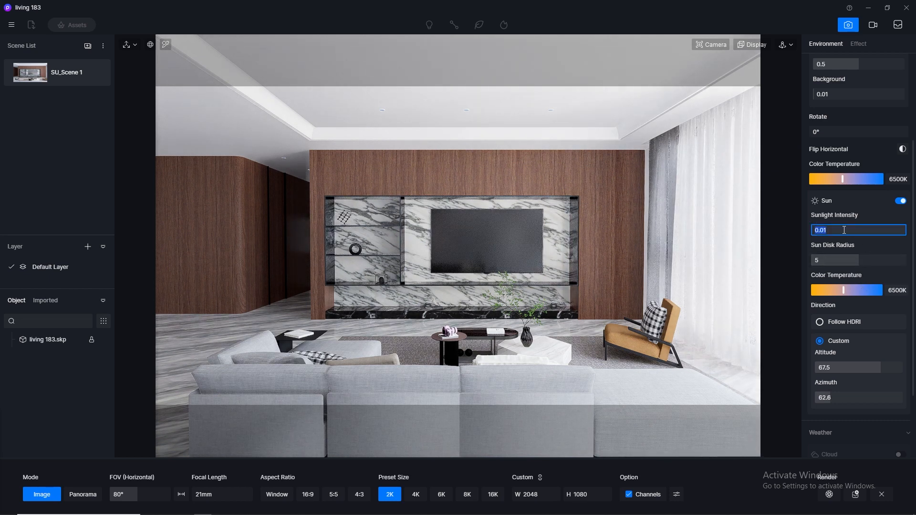
{"action": "type", "text": "0.1"}
{"action": "key", "text": "Return"}
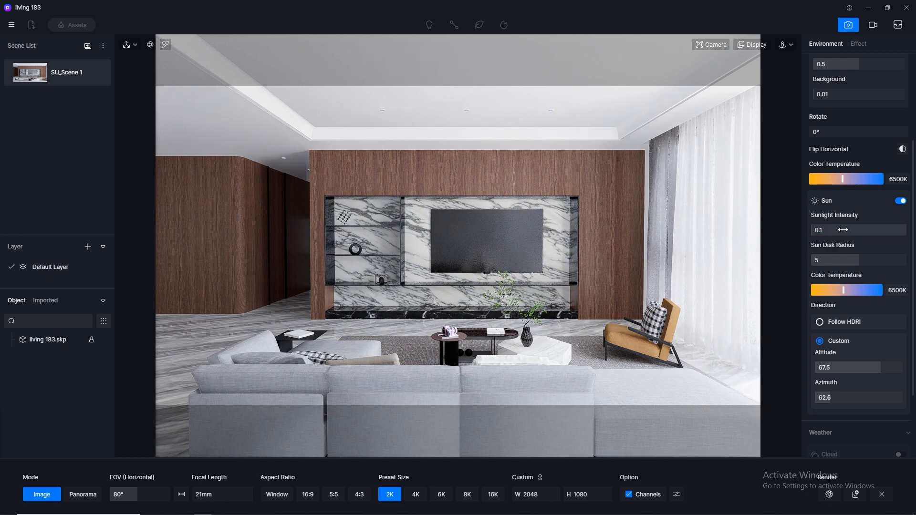
- Set the HDR sky's Skylight to 0.2, comparing it with 0.1 and 0.3
{"action": "scroll", "coordinate": [859, 191], "scroll_direction": "up", "scroll_amount": 3}
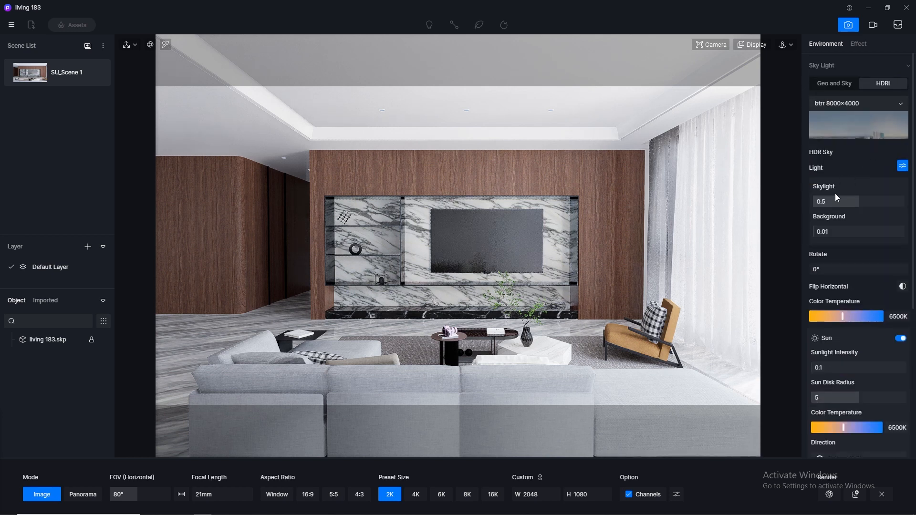
{"action": "left_click", "coordinate": [834, 204]}
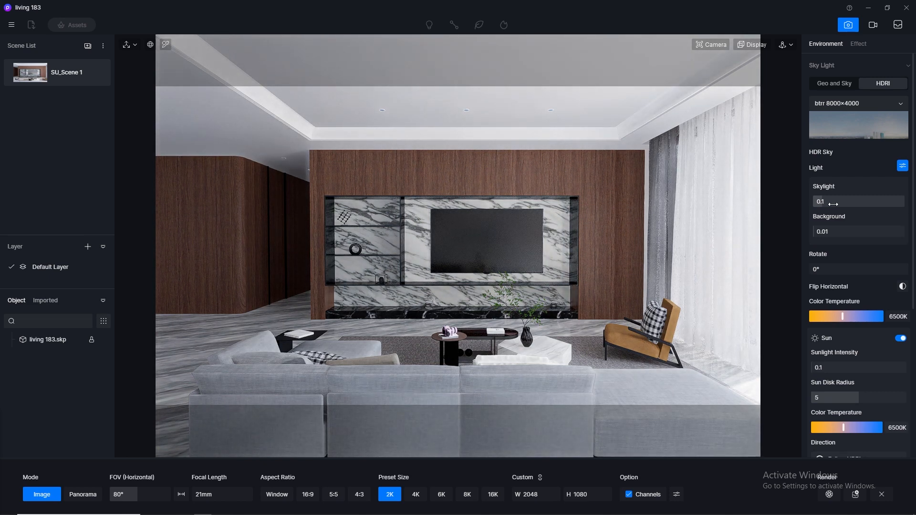
{"action": "type", "text": "0.3"}
{"action": "key", "text": "Return"}
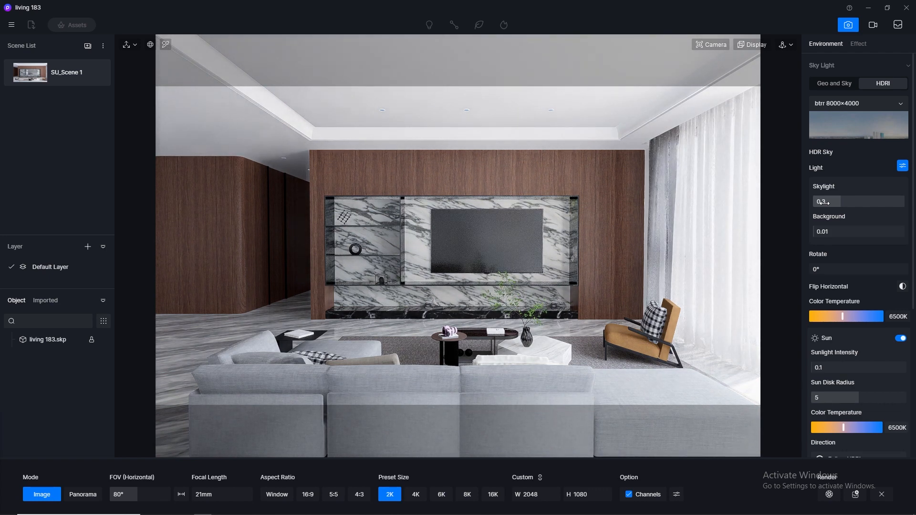
{"action": "left_click", "coordinate": [827, 203]}
{"action": "type", "text": "0.2"}
{"action": "key", "text": "Return"}
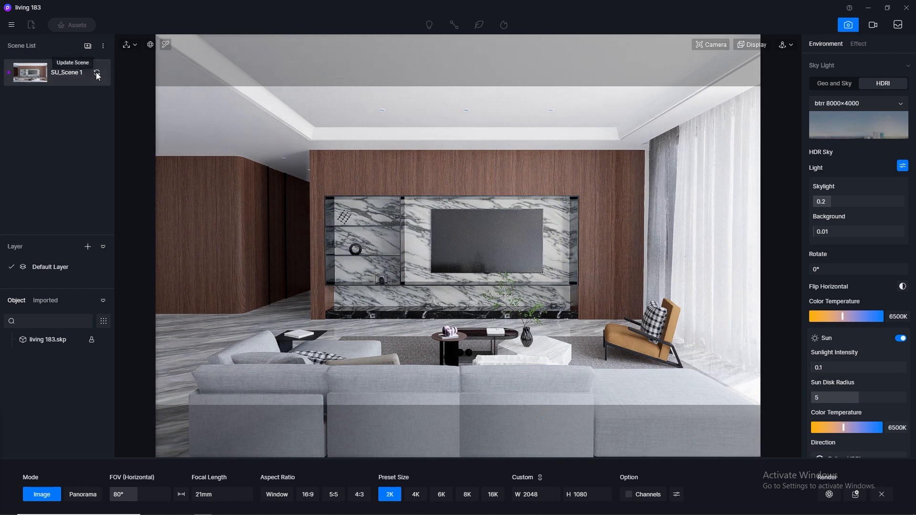
- Save the living 183 project and leave the image rendering mode
{"action": "left_click", "coordinate": [11, 25]}
{"action": "mouse_move", "coordinate": [57, 46]}
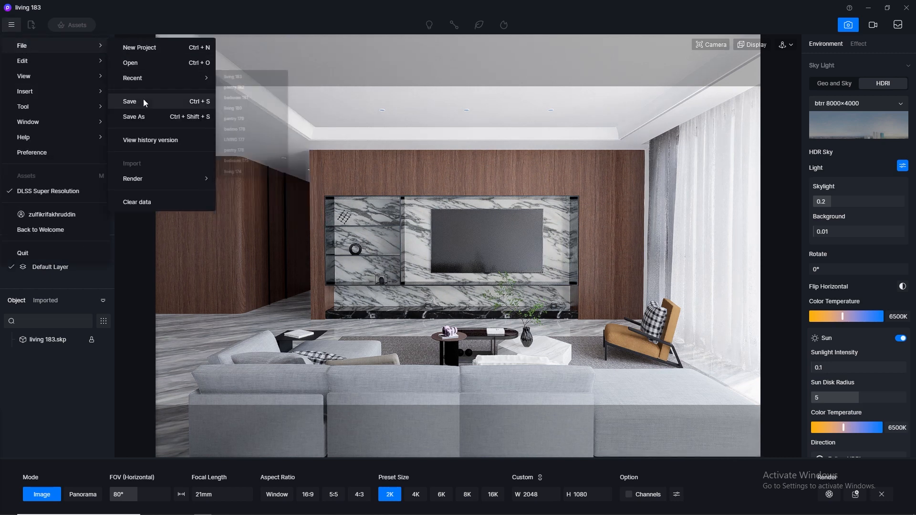
{"action": "left_click", "coordinate": [145, 103]}
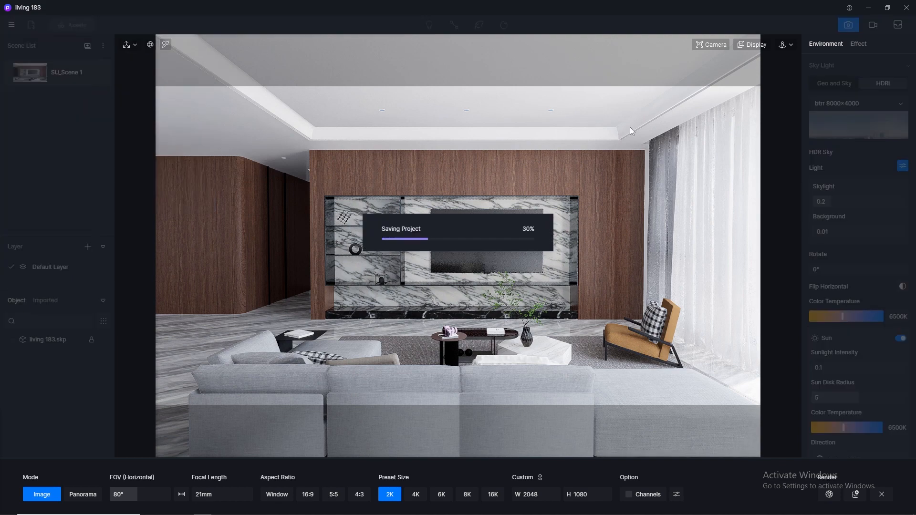
{"action": "left_click", "coordinate": [848, 27]}
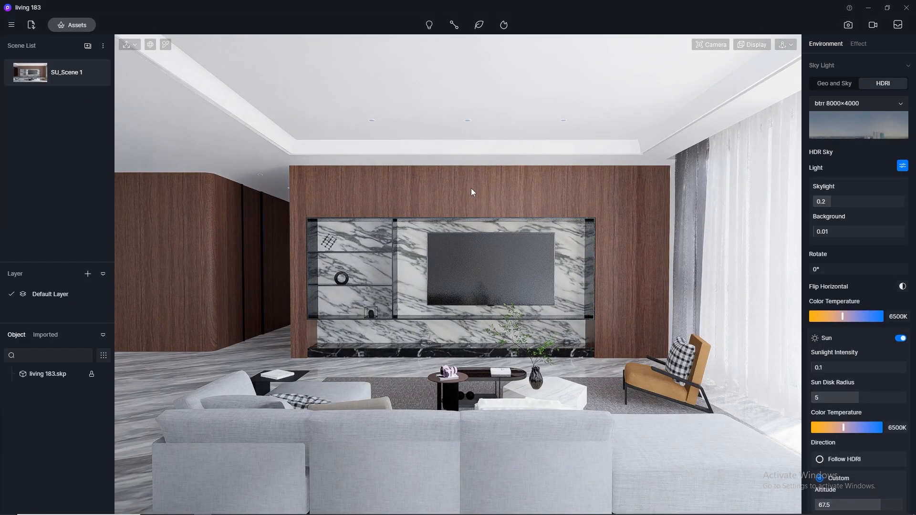
- Make the ceiling downlight material emissive with an Intensity of 10
{"action": "left_click", "coordinate": [166, 45]}
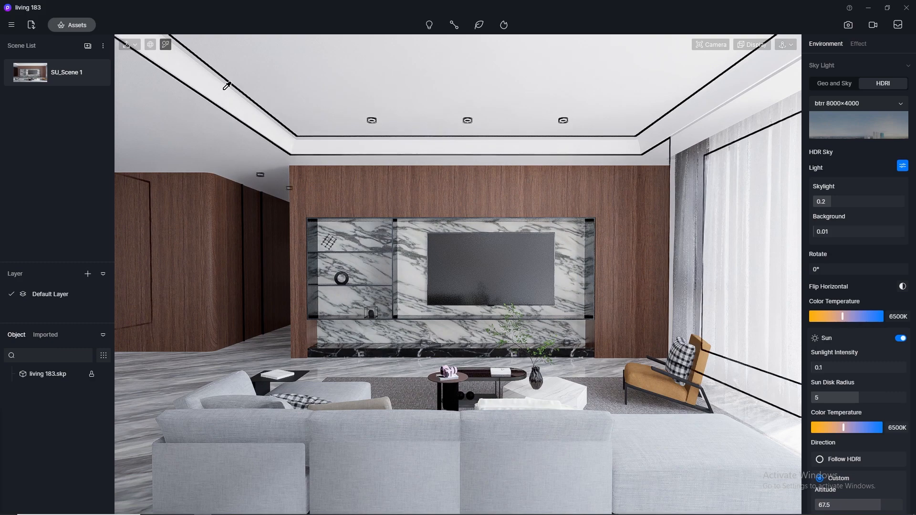
{"action": "left_click", "coordinate": [379, 99]}
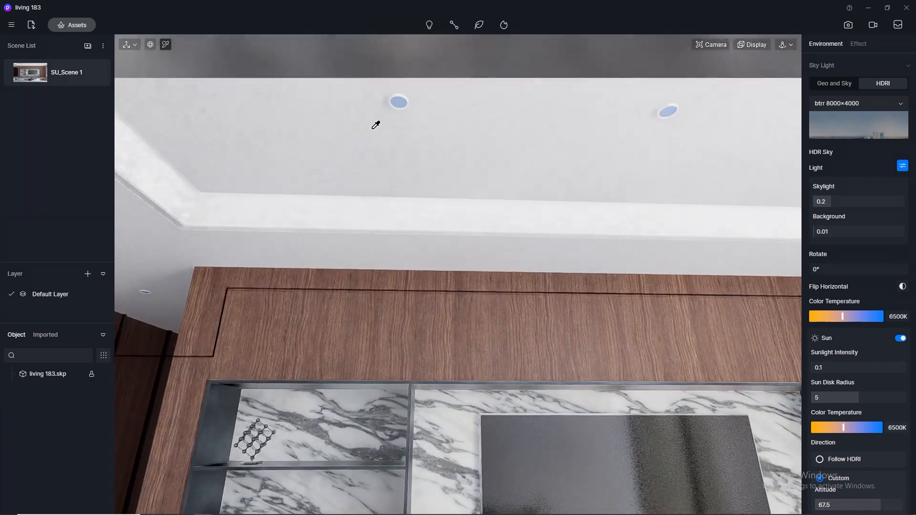
{"action": "left_click", "coordinate": [402, 102]}
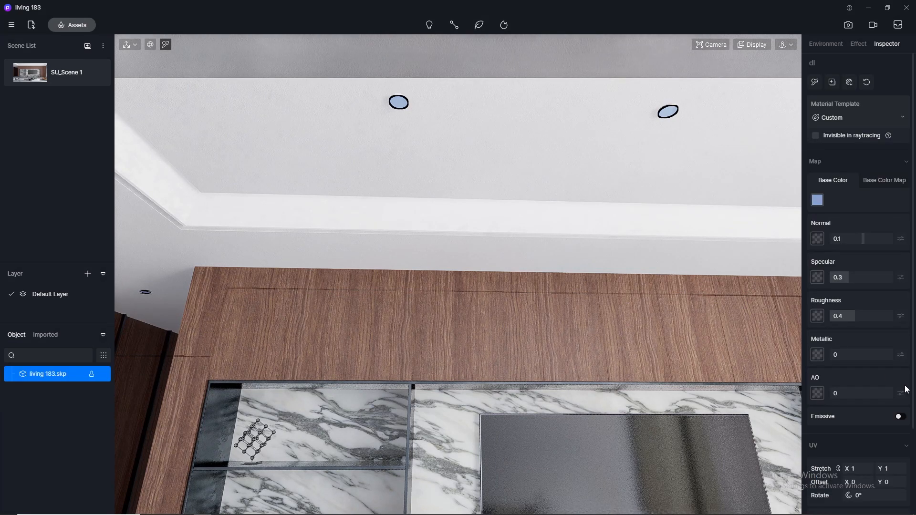
{"action": "left_click", "coordinate": [901, 416]}
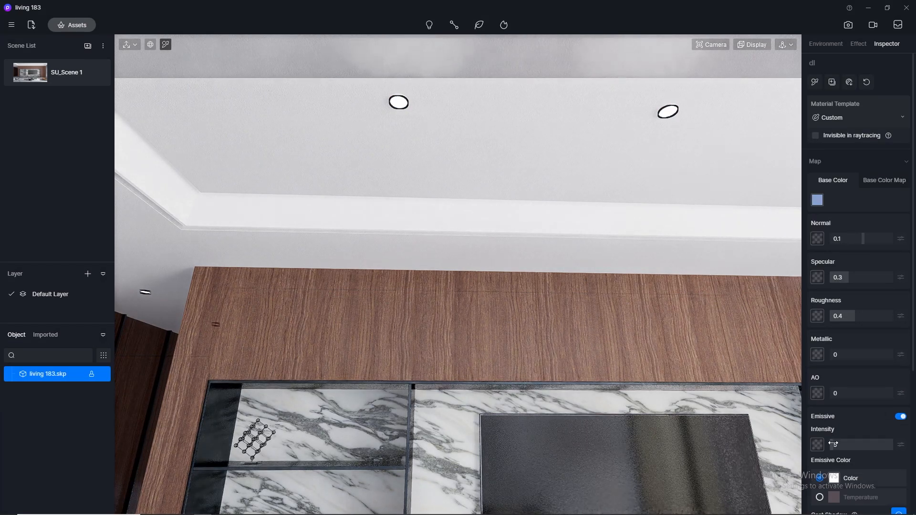
{"action": "left_click", "coordinate": [859, 445]}
{"action": "type", "text": "10"}
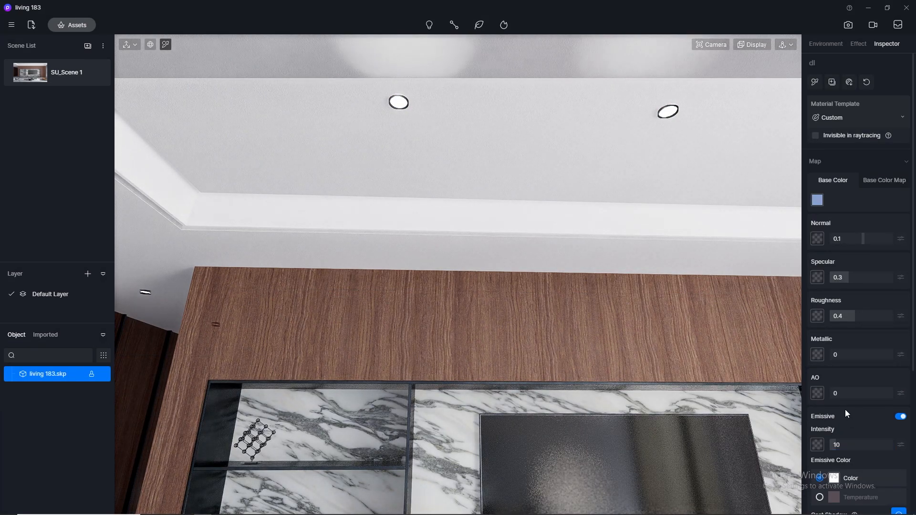
- Make the LED strip material inside the TV cabinet emissive, using a color Temperature of 3500
{"action": "right_click_drag", "start_coordinate": [430, 368], "coordinate": [138, 351]}
{"action": "right_click_drag", "start_coordinate": [668, 405], "coordinate": [149, 317]}
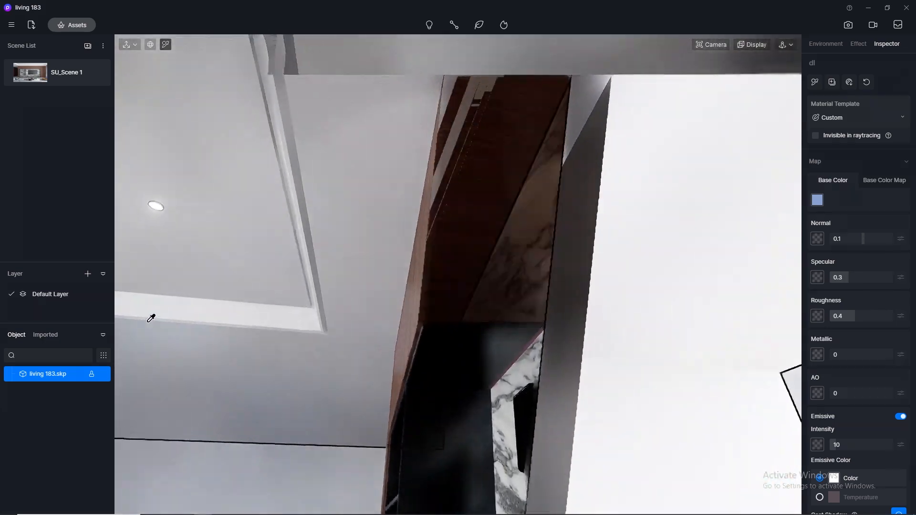
{"action": "left_click", "coordinate": [526, 347]}
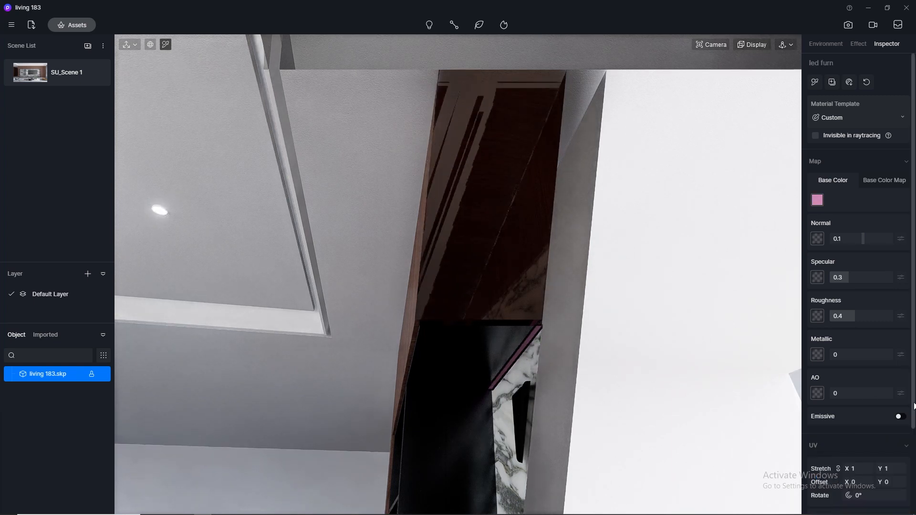
{"action": "left_click", "coordinate": [900, 417]}
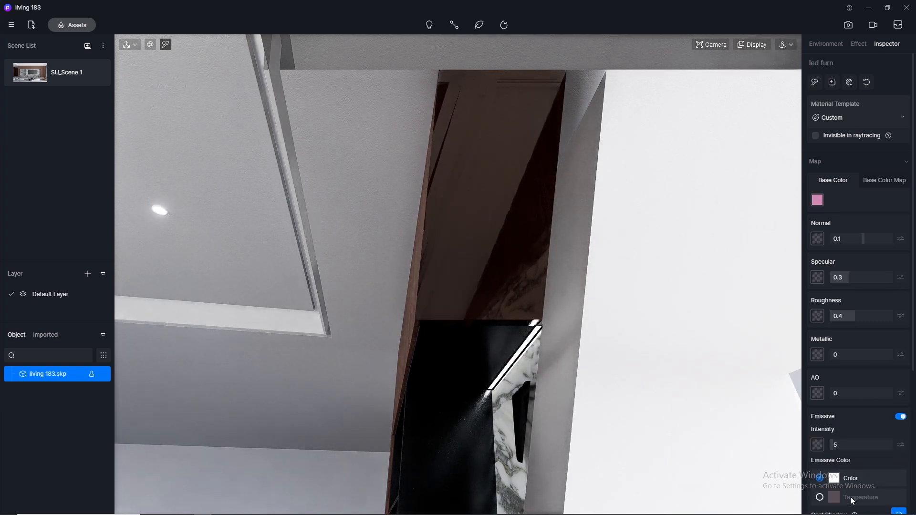
{"action": "left_click", "coordinate": [820, 498]}
{"action": "type", "text": "3500"}
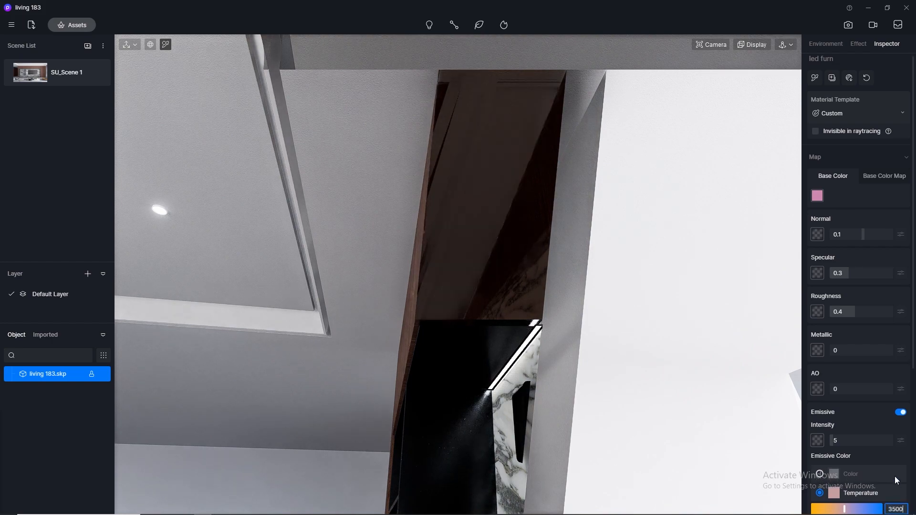
{"action": "key", "text": "Return"}
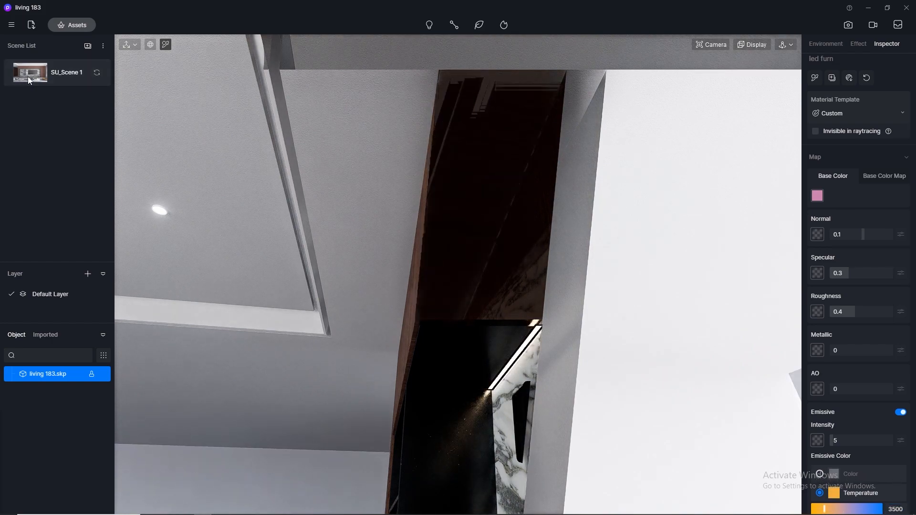
- From the SU_Scene 1 view, try an emissive Intensity of 10 on the cabinet LED strip and return it to 5
{"action": "left_click", "coordinate": [27, 76]}
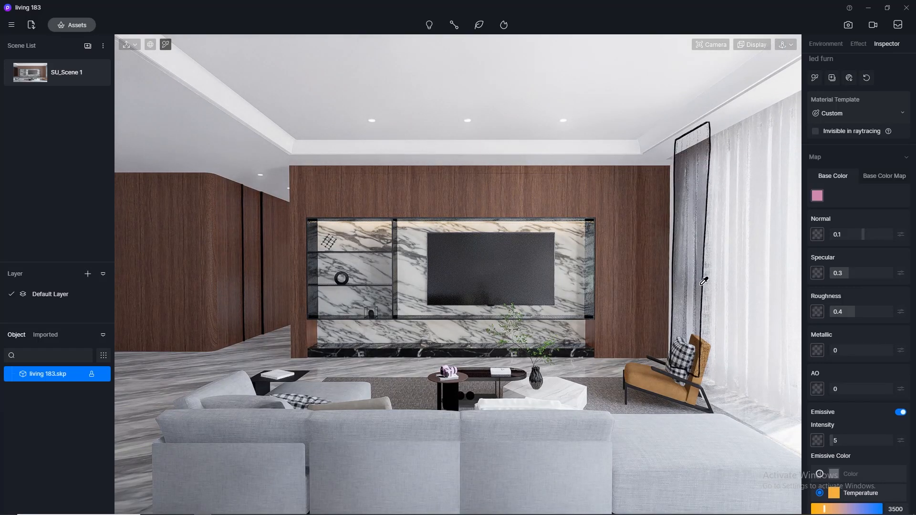
{"action": "left_click", "coordinate": [854, 440]}
{"action": "type", "text": "10"}
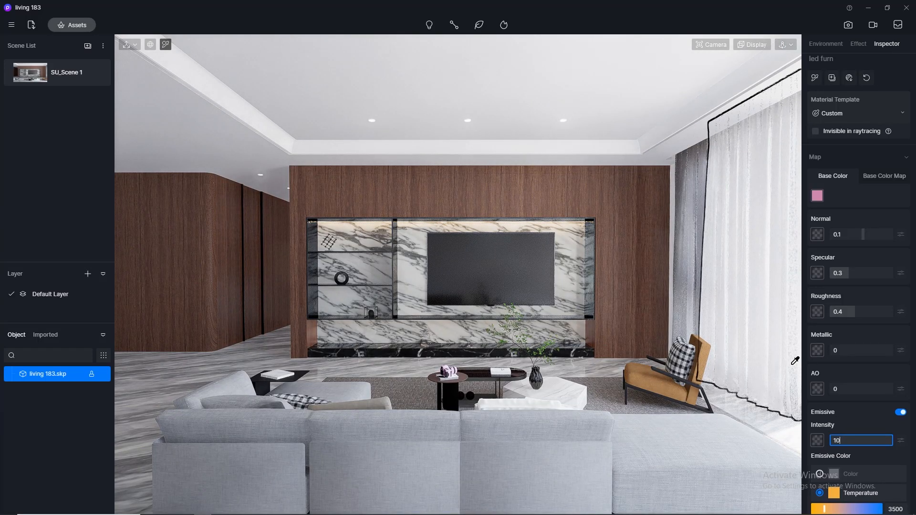
{"action": "key", "text": "Return"}
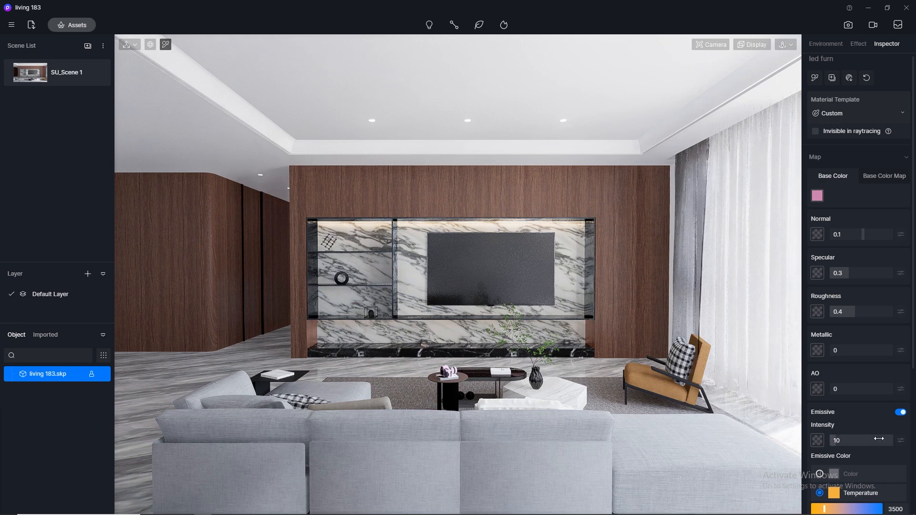
{"action": "type", "text": "5"}
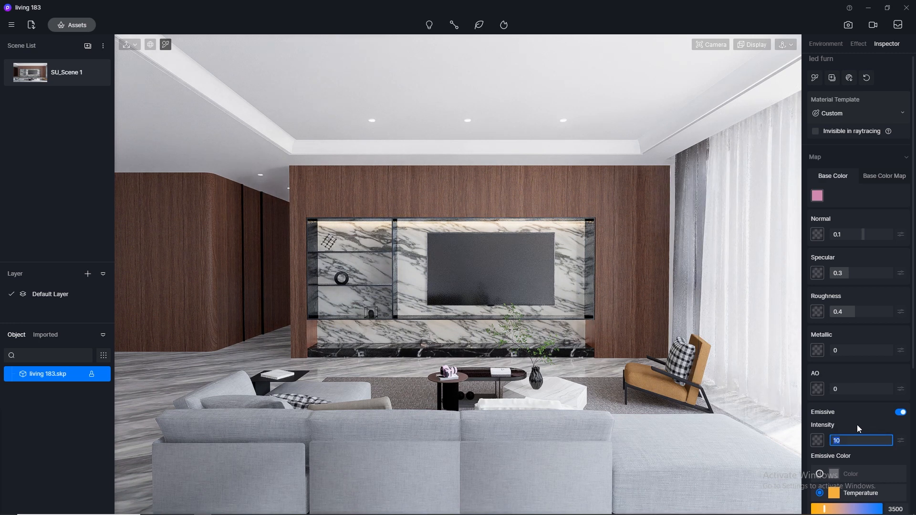
{"action": "key", "text": "Return"}
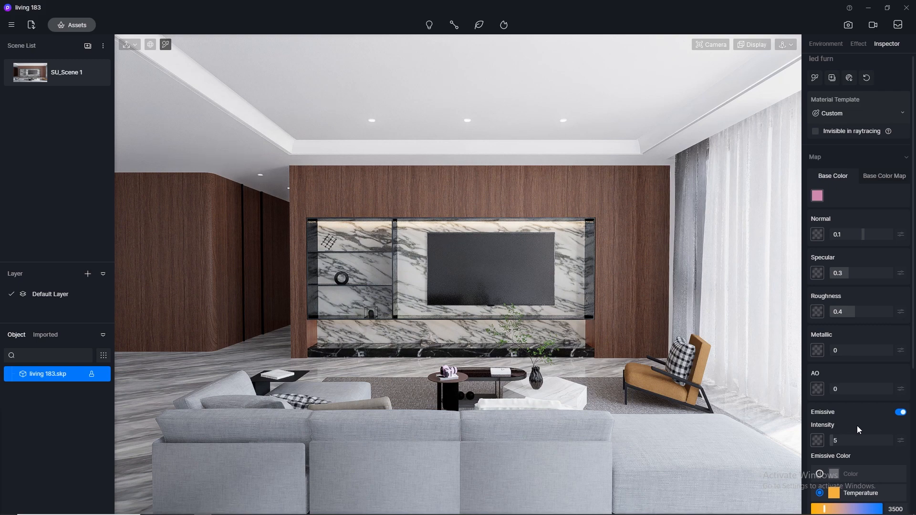
- Make the curtain LED strip emissive with Intensity 10 and Temperature 3500, and update SU_Scene 1 from its saved view
{"action": "right_click_drag", "start_coordinate": [714, 101], "coordinate": [431, 150]}
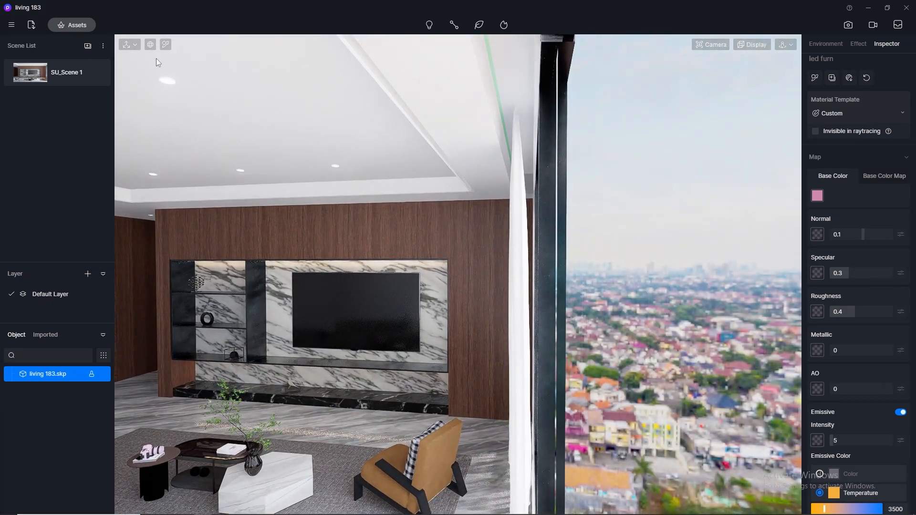
{"action": "left_click", "coordinate": [165, 44]}
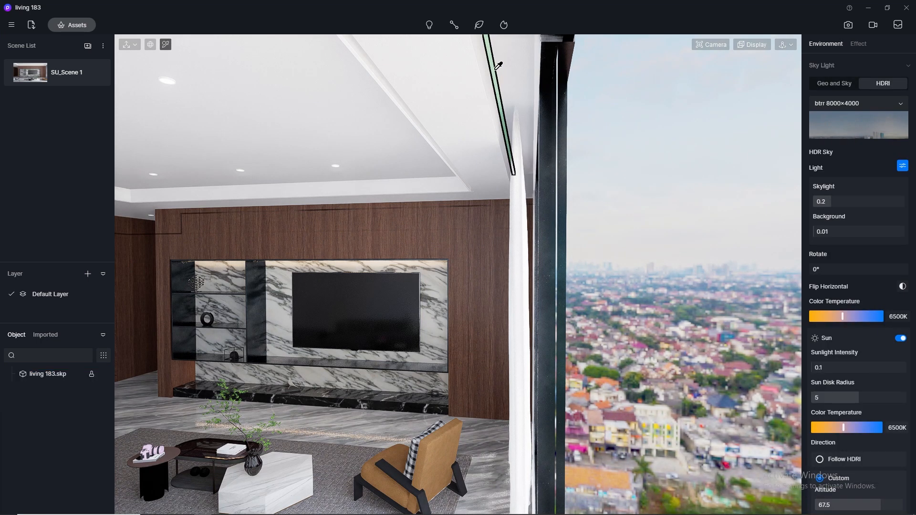
{"action": "left_click", "coordinate": [497, 67]}
{"action": "left_click", "coordinate": [900, 413]}
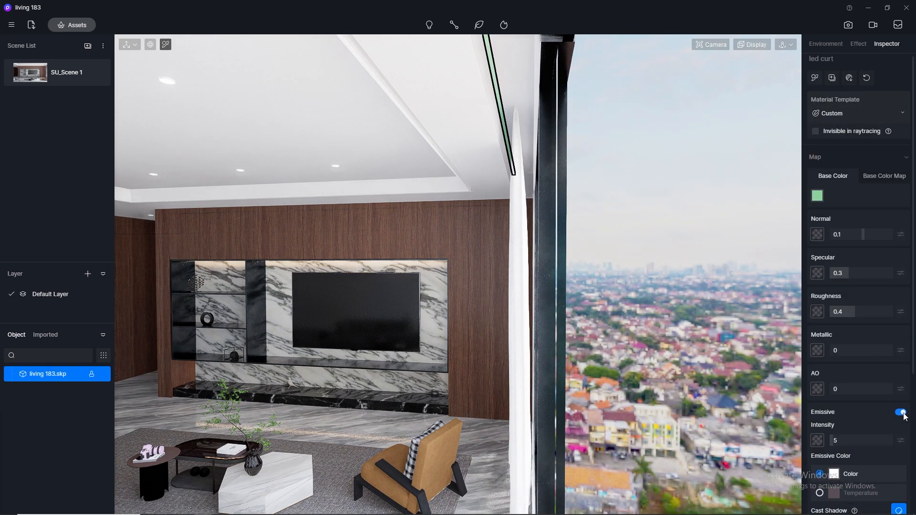
{"action": "left_click", "coordinate": [24, 75]}
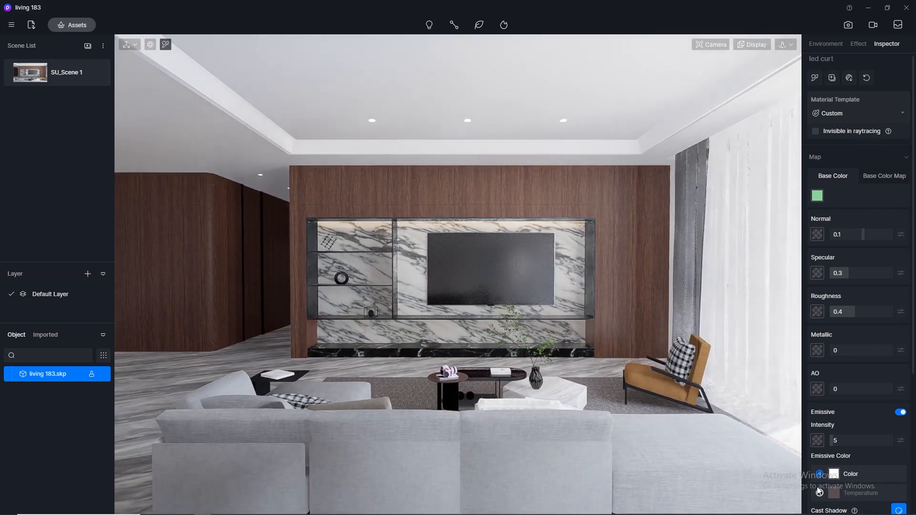
{"action": "left_click", "coordinate": [820, 493]}
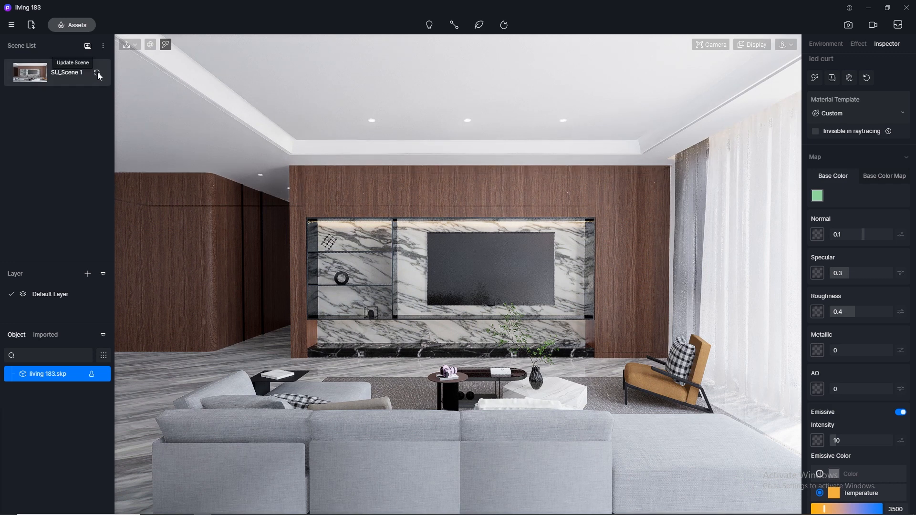
{"action": "left_click", "coordinate": [98, 74]}
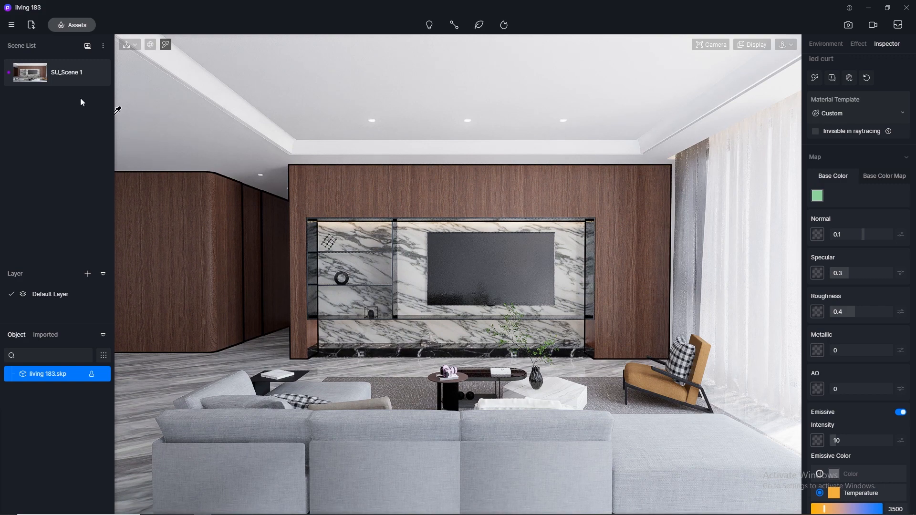
- Enter image rendering mode and set the HDR sky's Skylight to 0.3
{"action": "left_click", "coordinate": [849, 25]}
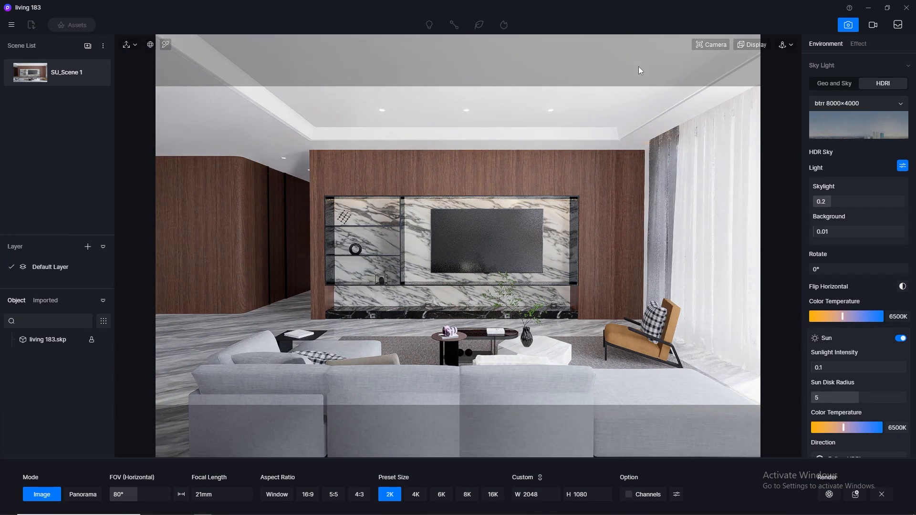
{"action": "left_click", "coordinate": [864, 198]}
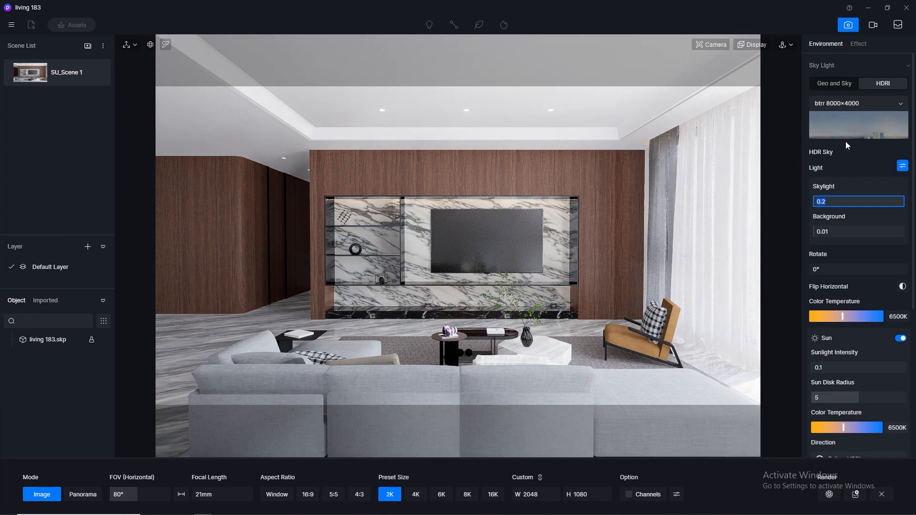
{"action": "type", "text": "0.3"}
{"action": "key", "text": "Return"}
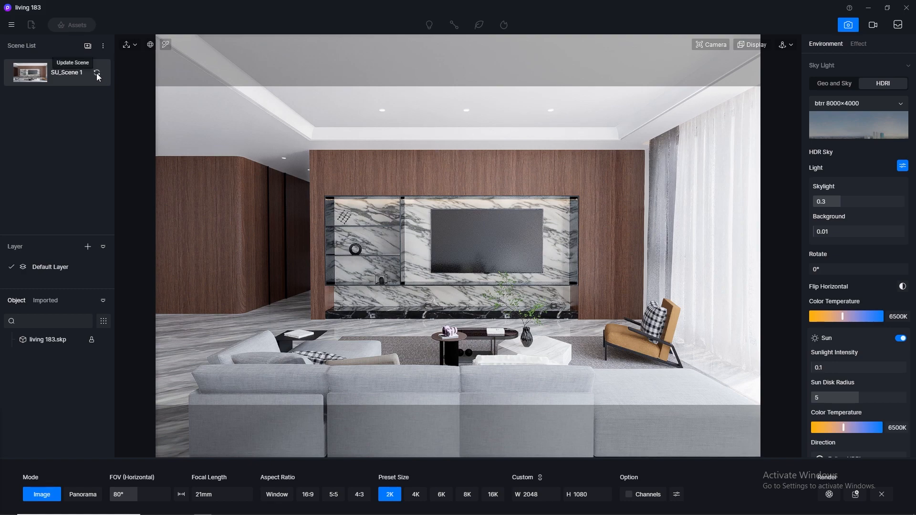
- Set the TV cabinet LED strip's emissive Intensity to 8, comparing it with 10 from the SU_Scene 1 view
{"action": "left_click", "coordinate": [166, 46]}
{"action": "scroll", "coordinate": [401, 199], "scroll_direction": "up", "scroll_amount": 5}
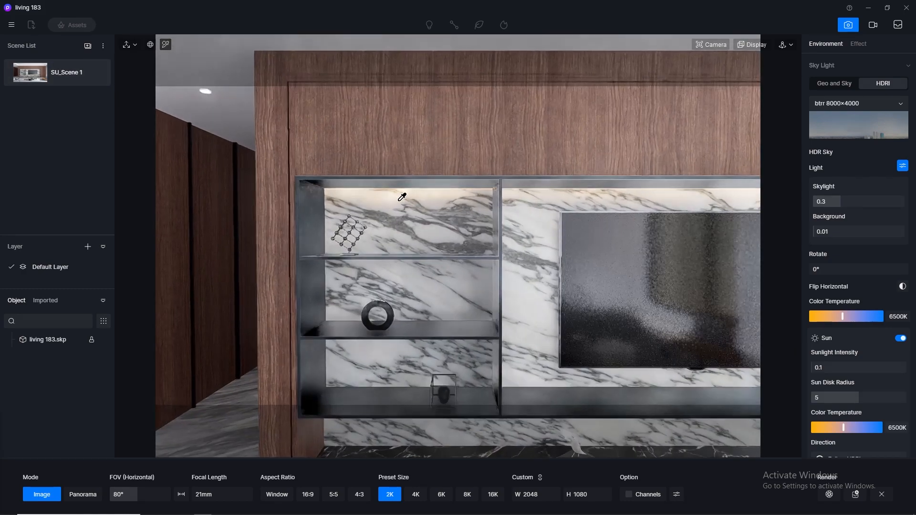
{"action": "right_click_drag", "start_coordinate": [401, 199], "coordinate": [452, 147]}
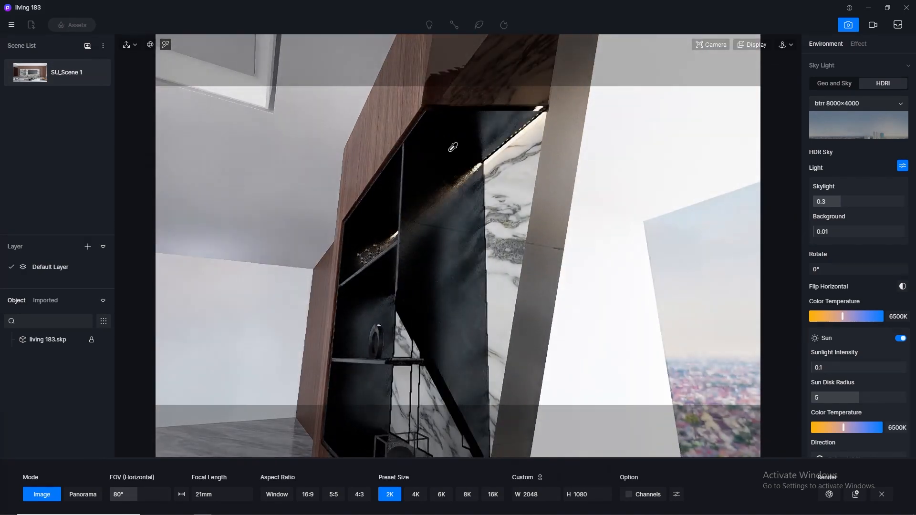
{"action": "left_click", "coordinate": [504, 146]}
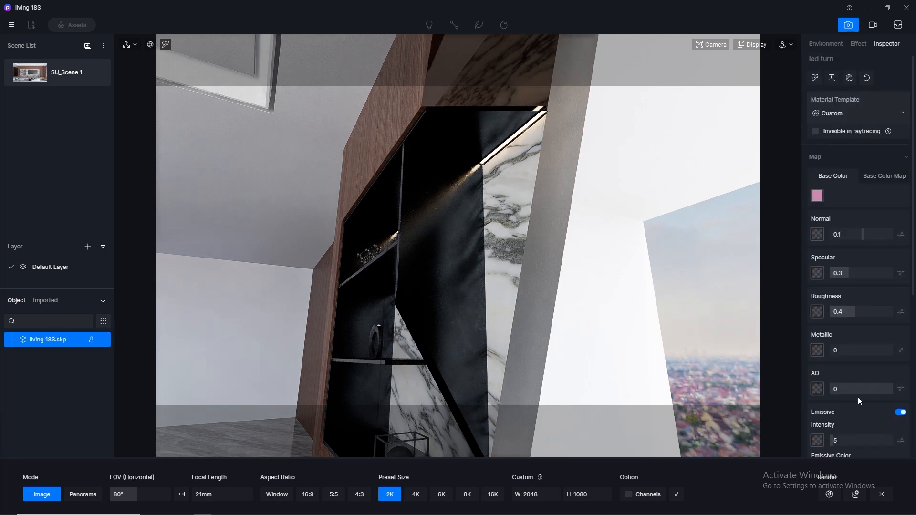
{"action": "scroll", "coordinate": [883, 305], "scroll_direction": "down", "scroll_amount": 3}
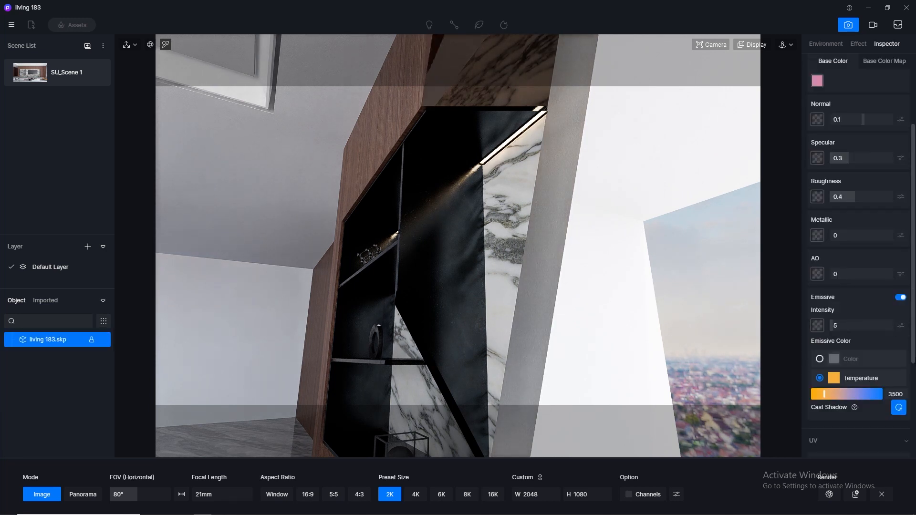
{"action": "left_click", "coordinate": [853, 325]}
{"action": "type", "text": "10"}
{"action": "key", "text": "Return"}
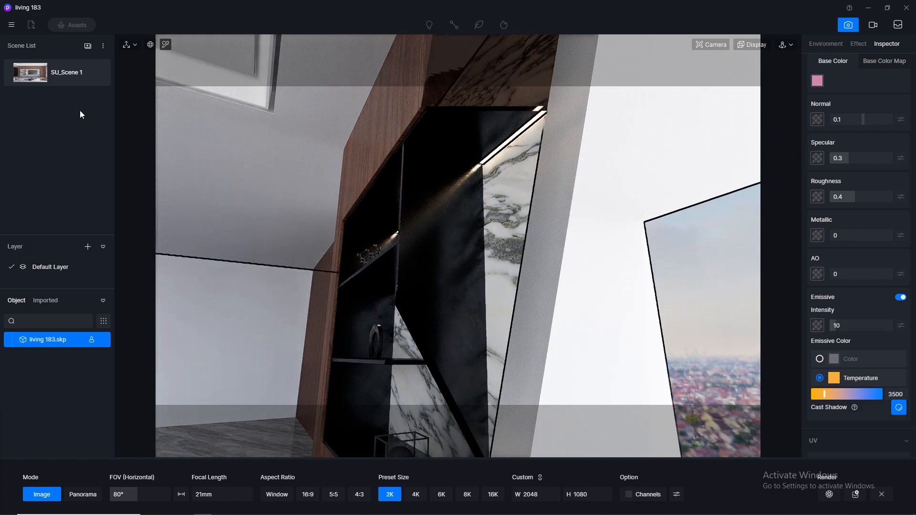
{"action": "left_click", "coordinate": [33, 73]}
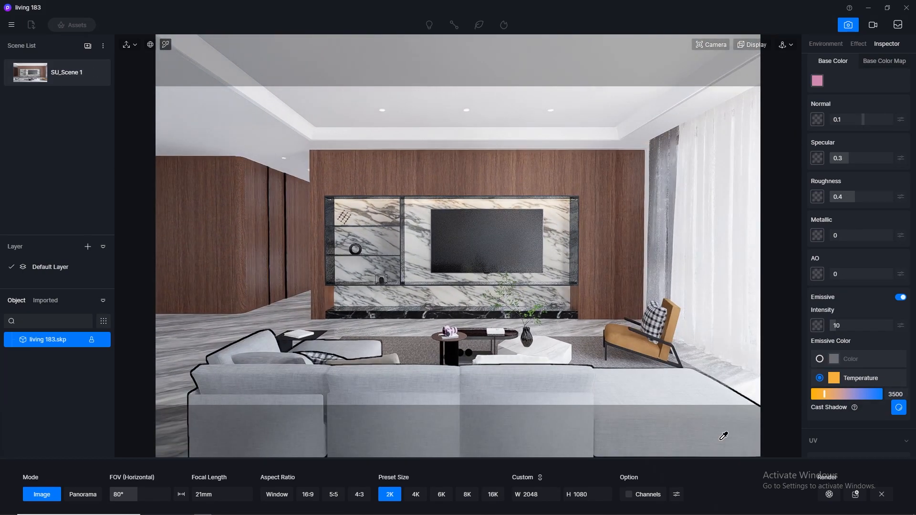
{"action": "left_click", "coordinate": [850, 323]}
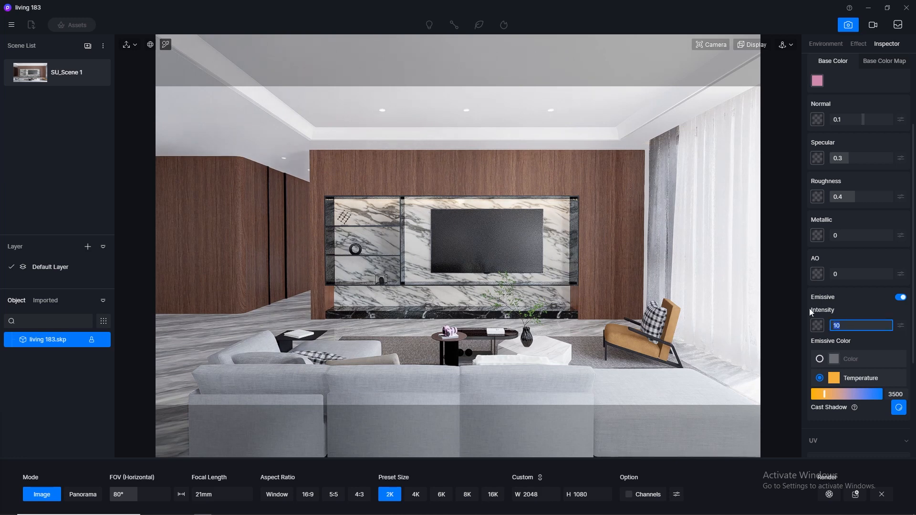
{"action": "type", "text": "8"}
{"action": "key", "text": "Return"}
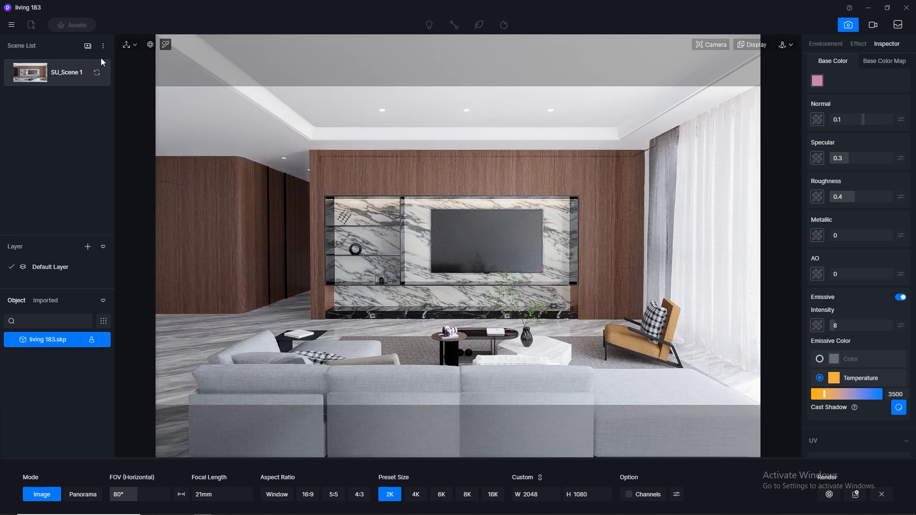
- Save the living 183 project
{"action": "left_click", "coordinate": [11, 25]}
{"action": "mouse_move", "coordinate": [27, 42]}
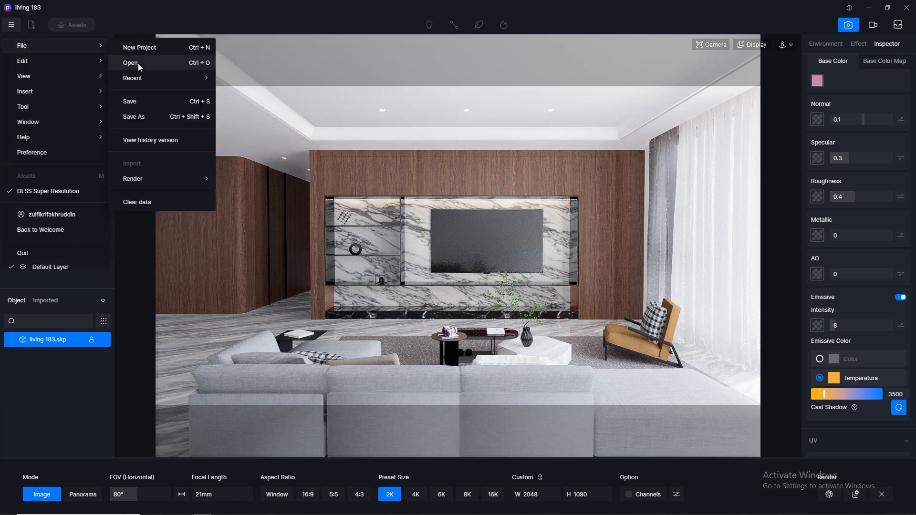
{"action": "left_click", "coordinate": [146, 103]}
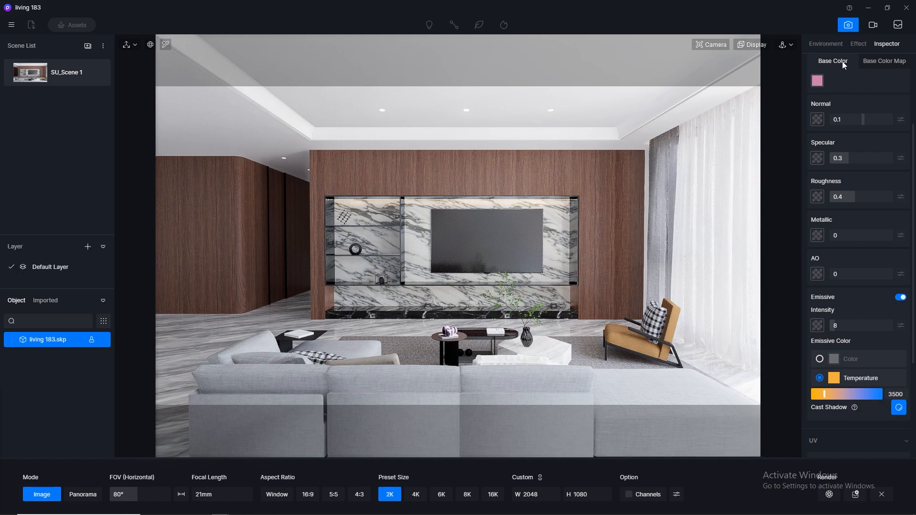
- Sample the pink camera ornament's material on the round coffee table, recolour it black, and return to the SU_Scene 1 view
{"action": "left_click", "coordinate": [165, 47]}
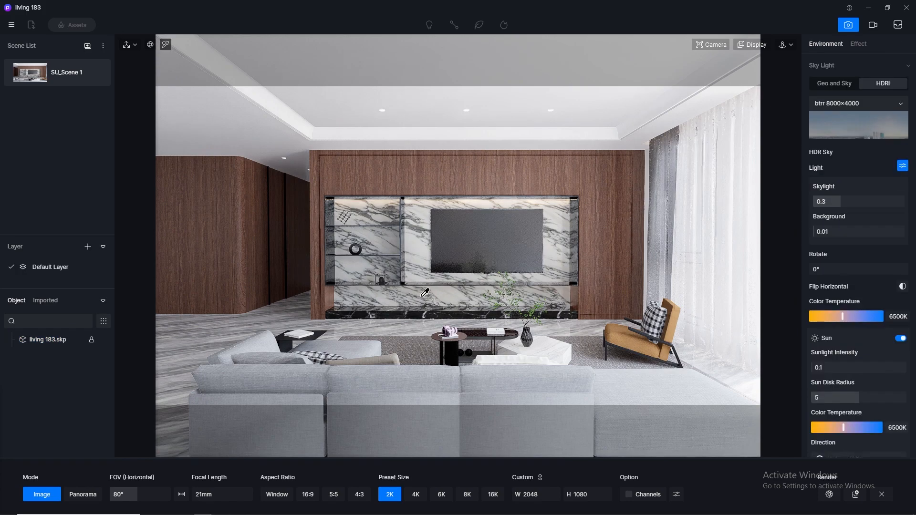
{"action": "scroll", "coordinate": [422, 354], "scroll_direction": "up", "scroll_amount": 5}
{"action": "right_click_drag", "start_coordinate": [422, 358], "coordinate": [363, 415]}
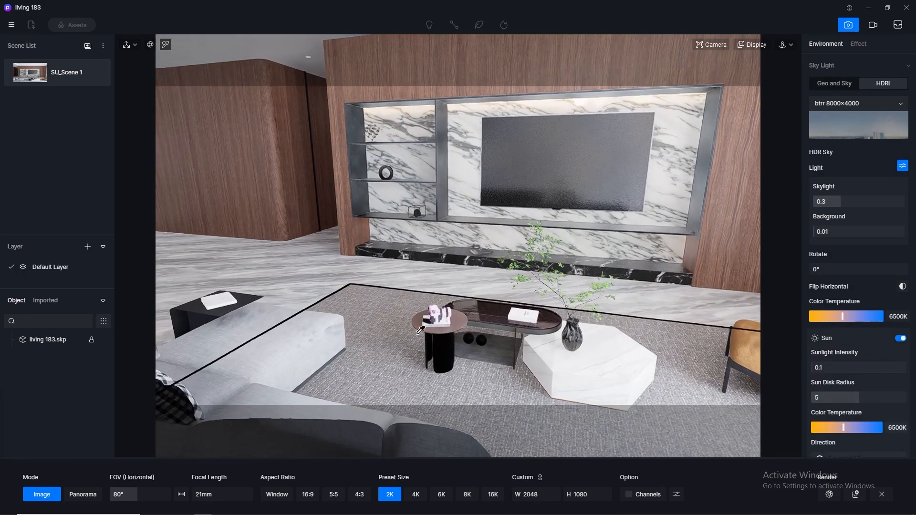
{"action": "scroll", "coordinate": [360, 382], "scroll_direction": "up", "scroll_amount": 3}
{"action": "right_click_drag", "start_coordinate": [356, 341], "coordinate": [244, 354]}
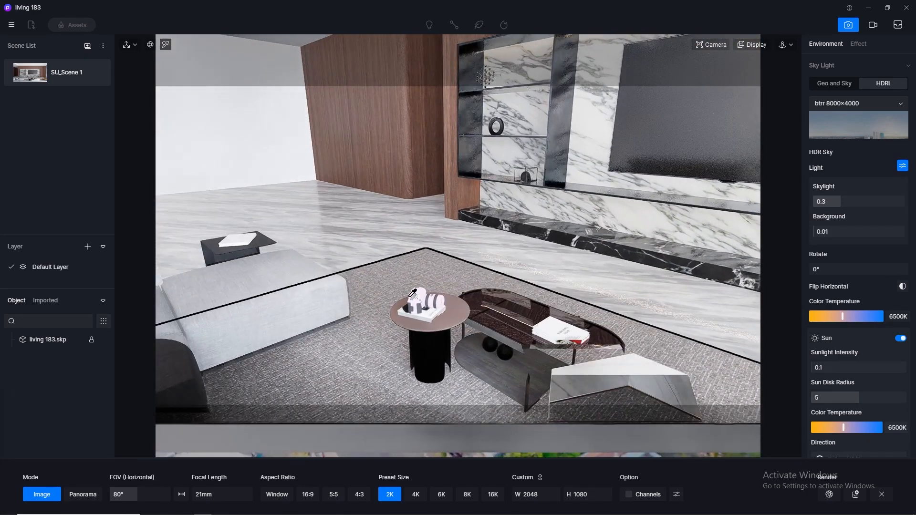
{"action": "left_click", "coordinate": [426, 286]}
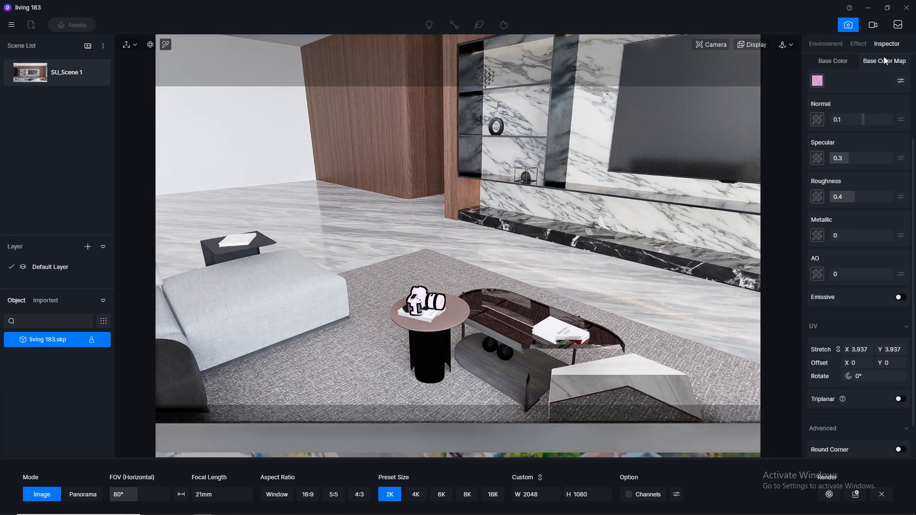
{"action": "mouse_move", "coordinate": [592, 200]}
{"action": "right_mouse_down"}
{"action": "mouse_move", "coordinate": [436, 316]}
{"action": "mouse_move", "coordinate": [603, 195]}
{"action": "right_mouse_up"}
{"action": "left_click", "coordinate": [711, 44]}
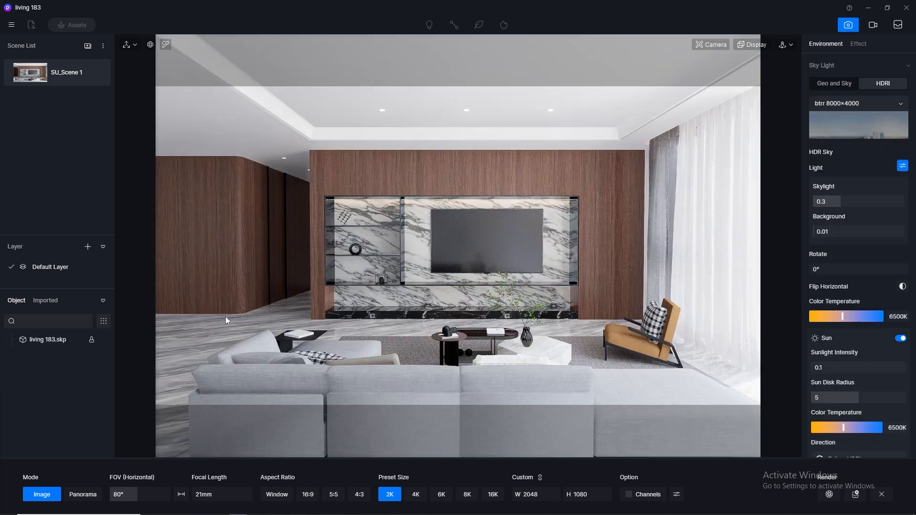
- Set the post-processing effects Vignette, Bloom and Lens flare to 0.5 each
{"action": "left_click", "coordinate": [859, 44]}
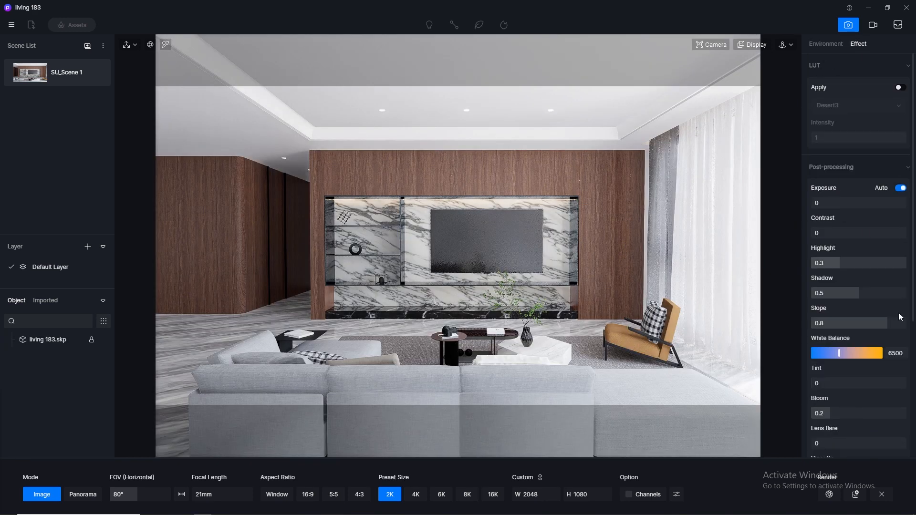
{"action": "scroll", "coordinate": [914, 247], "scroll_direction": "down", "scroll_amount": 3}
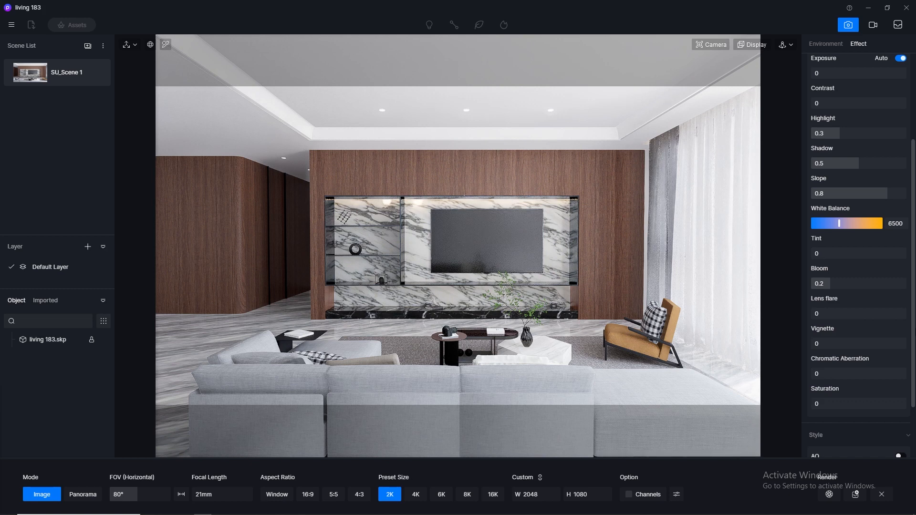
{"action": "left_click", "coordinate": [838, 343]}
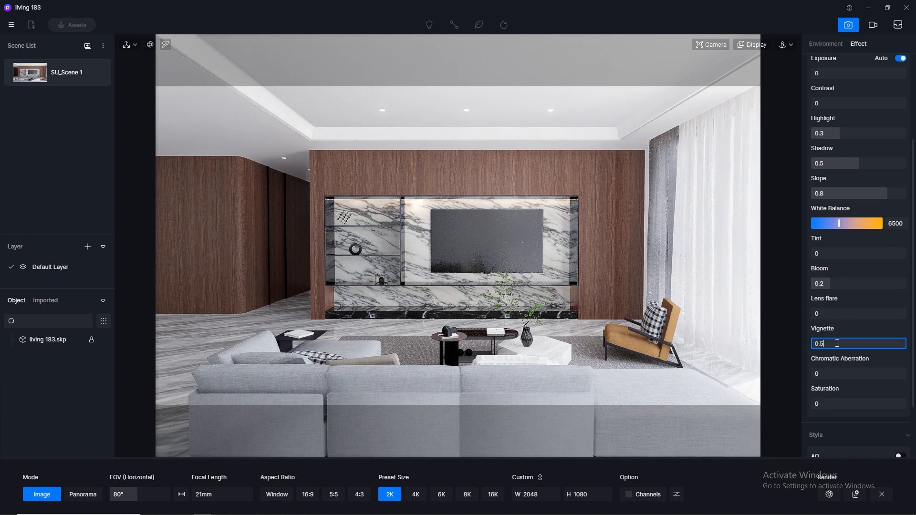
{"action": "key", "text": "Return"}
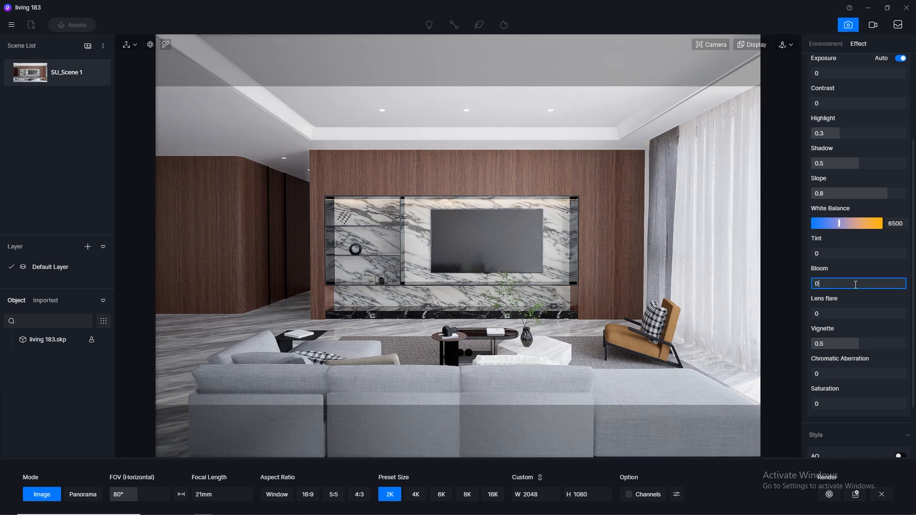
{"action": "key", "text": "Return"}
{"action": "left_click", "coordinate": [847, 316]}
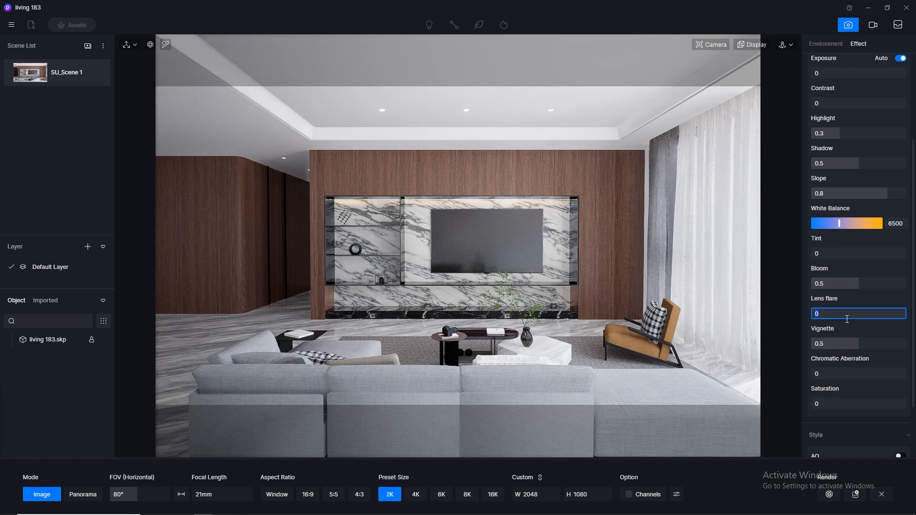
{"action": "type", "text": "0.5"}
{"action": "key", "text": "Return"}
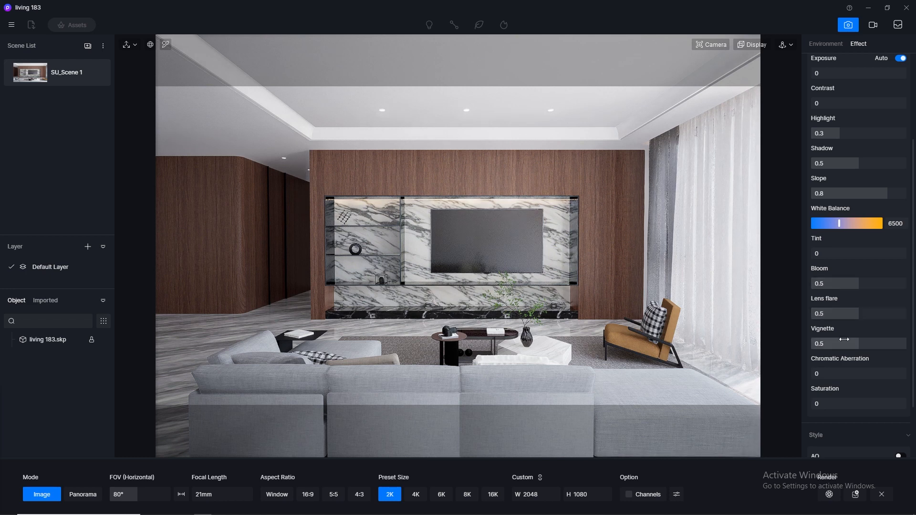
- Compare Vignette values of 0.3 and 0.4, return it to 0.5, and update SU_Scene 1
{"action": "left_click", "coordinate": [846, 339]}
{"action": "type", "text": "0.3"}
{"action": "key", "text": "Return"}
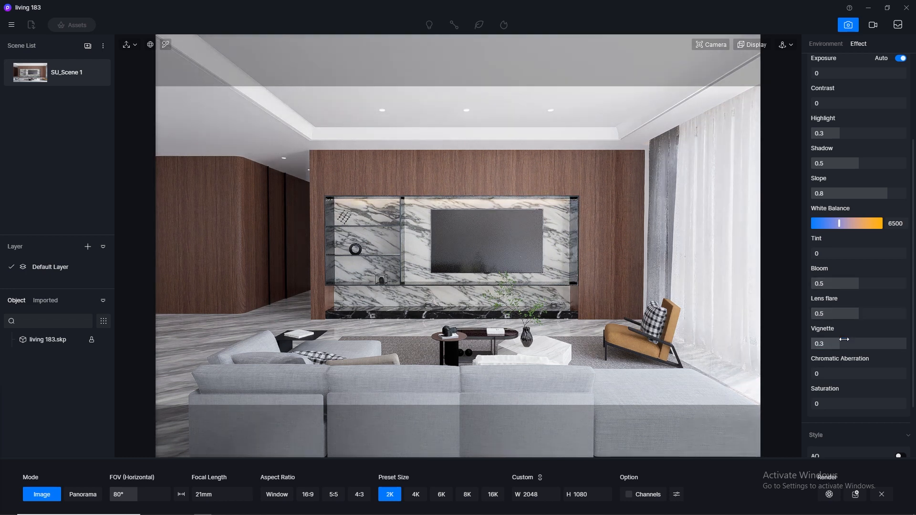
{"action": "left_click", "coordinate": [845, 339]}
{"action": "type", "text": "0.4"}
{"action": "key", "text": "Return"}
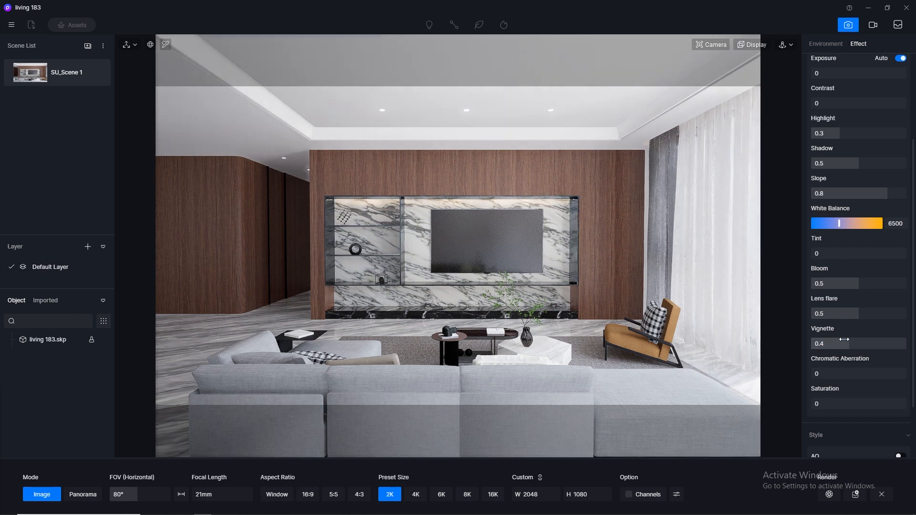
{"action": "left_click", "coordinate": [844, 339]}
{"action": "type", "text": "0.5"}
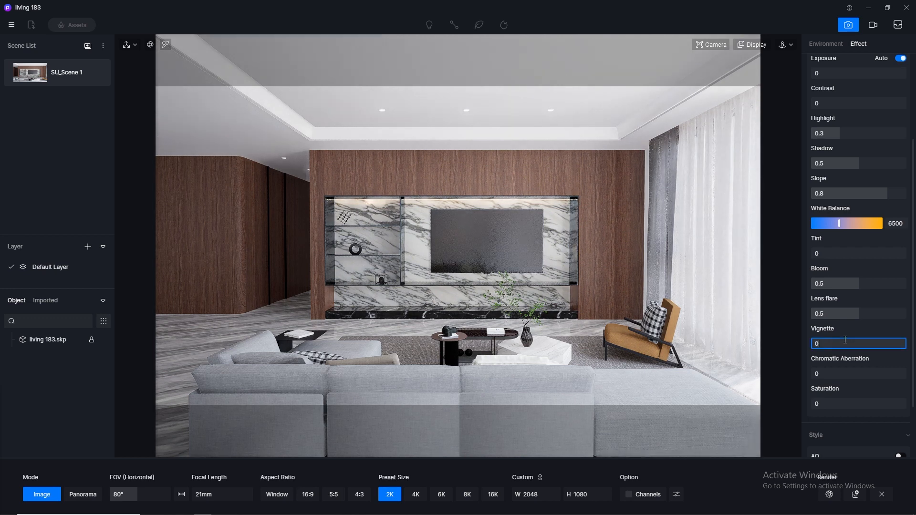
{"action": "key", "text": "Return"}
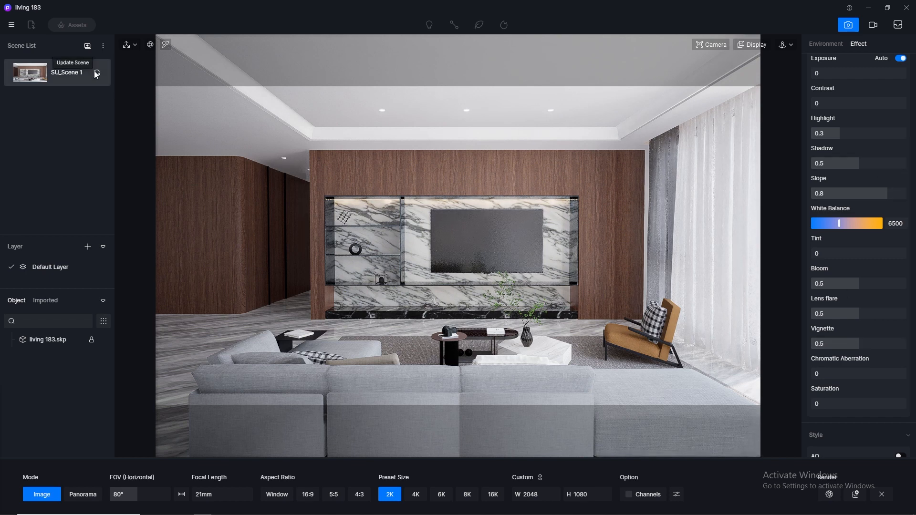
{"action": "left_click", "coordinate": [94, 72]}
- Try a post-processing Contrast of 0.1, compare it with 0, and return it to 0
{"action": "scroll", "coordinate": [913, 251], "scroll_direction": "up", "scroll_amount": 2}
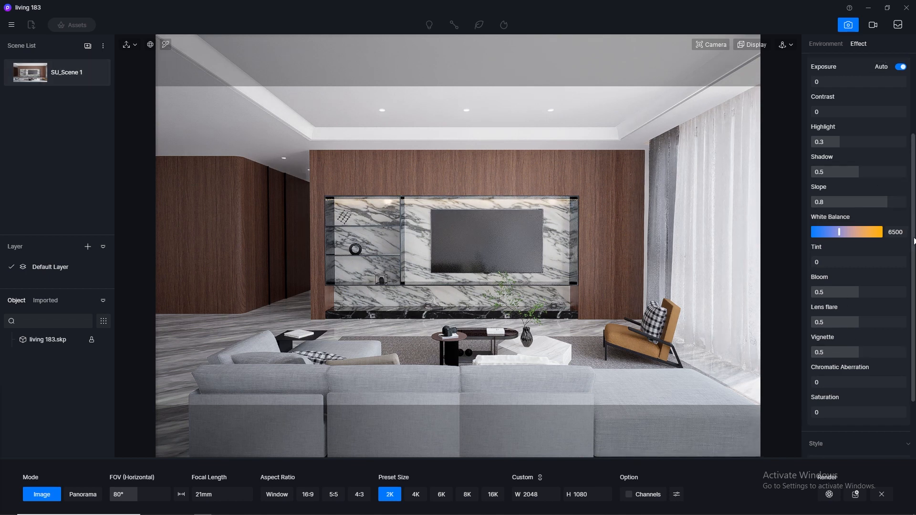
{"action": "left_click", "coordinate": [839, 194]}
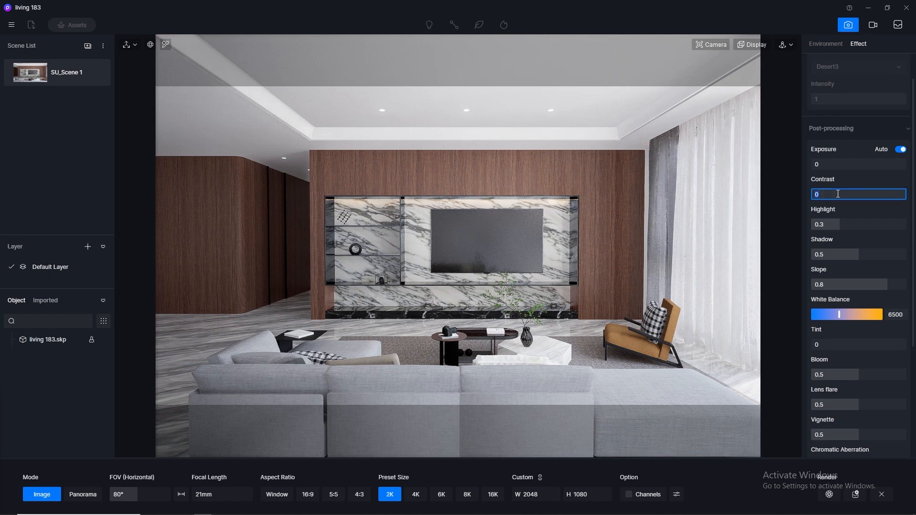
{"action": "key", "text": "Return"}
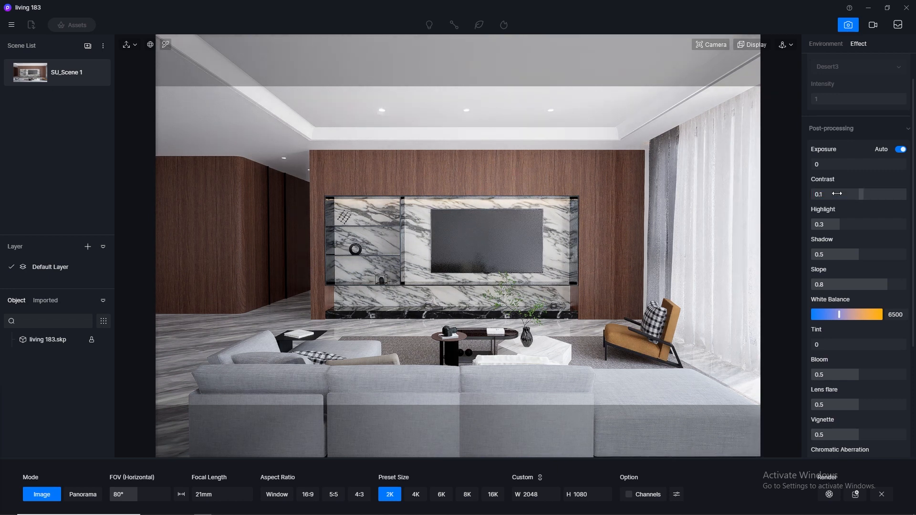
{"action": "left_click", "coordinate": [838, 195]}
{"action": "type", "text": "0"}
{"action": "key", "text": "Return"}
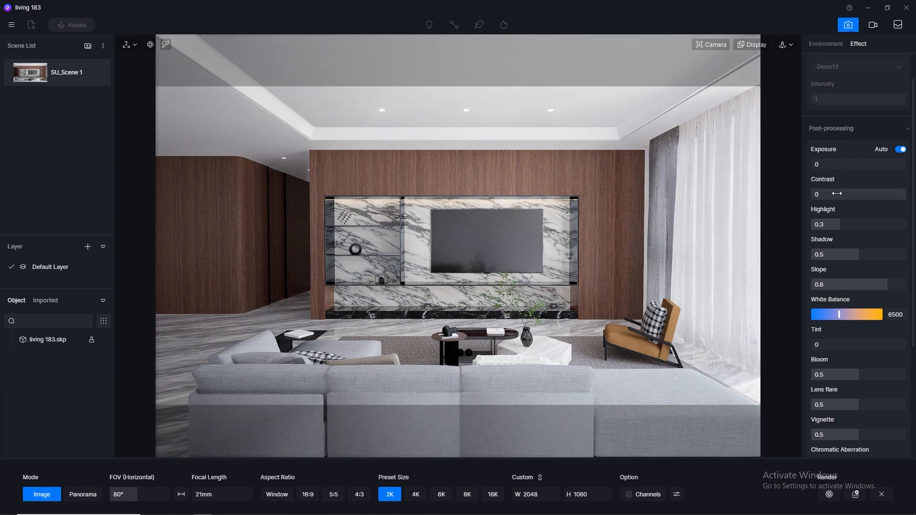
{"action": "left_click", "coordinate": [838, 194]}
{"action": "type", "text": "0.1"}
{"action": "key", "text": "Return"}
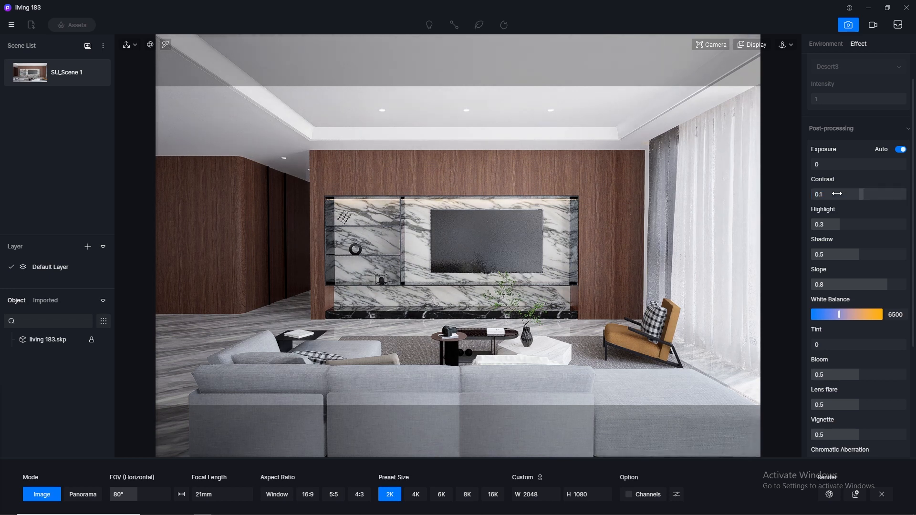
{"action": "left_click", "coordinate": [837, 194]}
{"action": "type", "text": "0"}
{"action": "key", "text": "Return"}
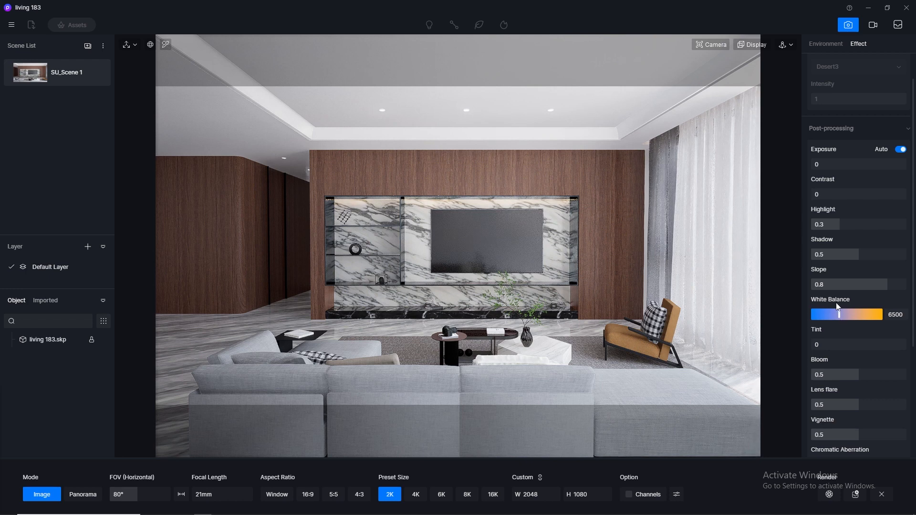
- Set the White Balance to 6800 after trying 7150 and 7000
{"action": "left_click_drag", "start_coordinate": [839, 316], "coordinate": [844, 325]}
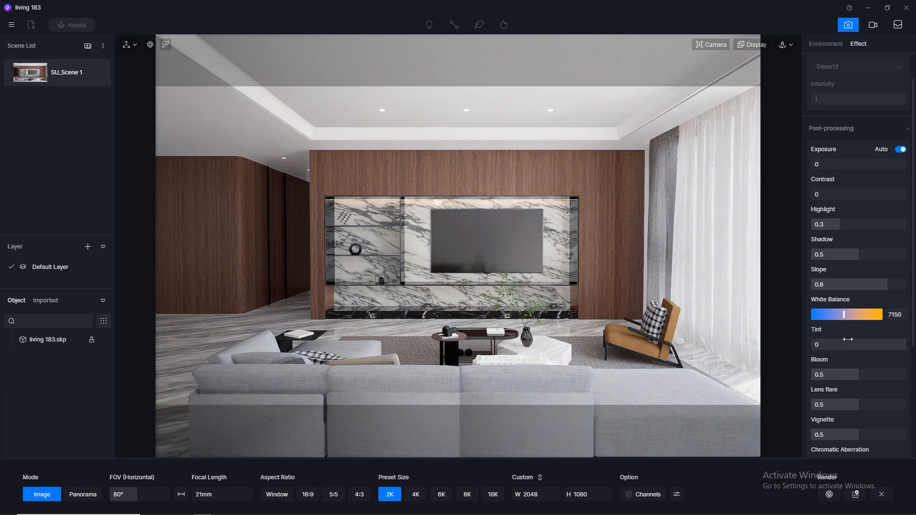
{"action": "double_click", "coordinate": [898, 315]}
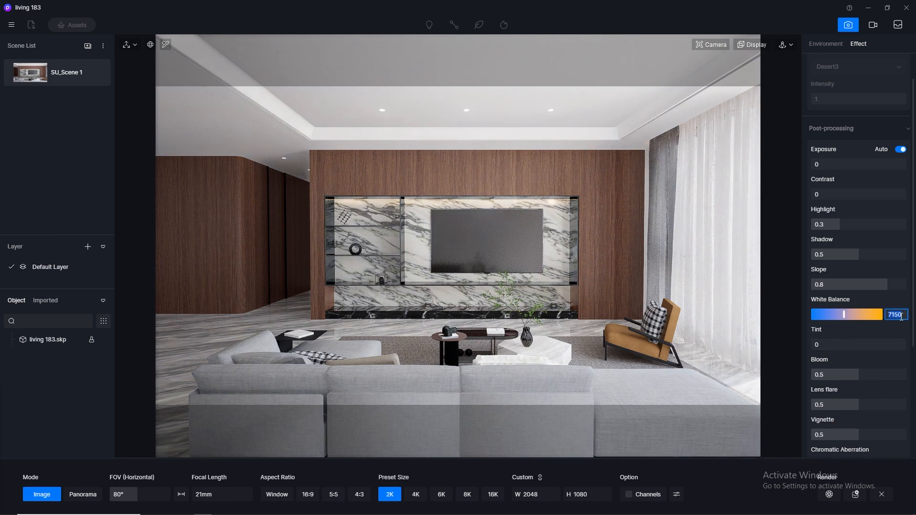
{"action": "type", "text": "7000"}
{"action": "key", "text": "Return"}
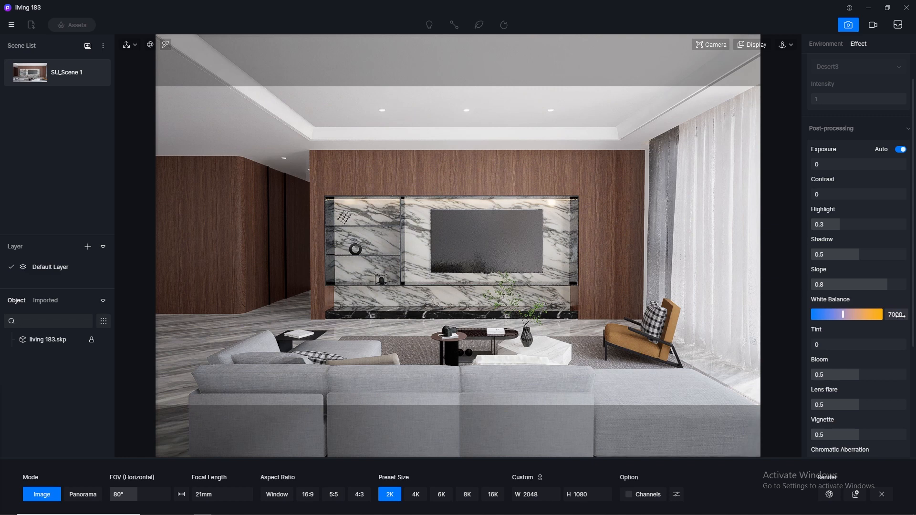
{"action": "double_click", "coordinate": [895, 315]}
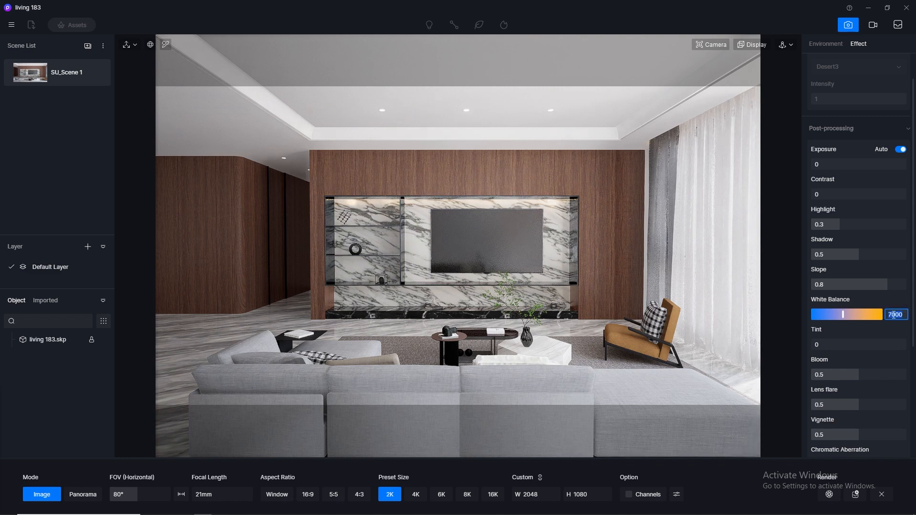
{"action": "type", "text": "6800"}
{"action": "key", "text": "Return"}
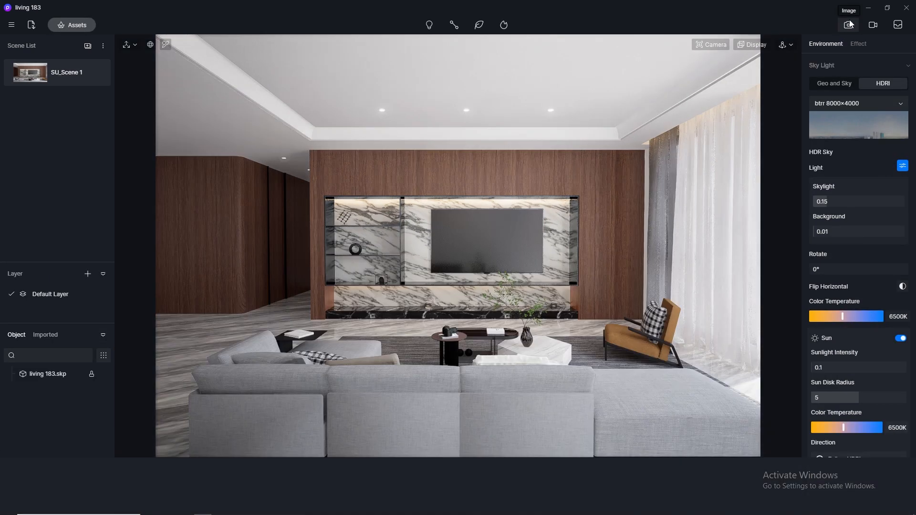
- Enter image rendering mode and choose the 4K preset size
{"action": "left_click", "coordinate": [849, 25]}
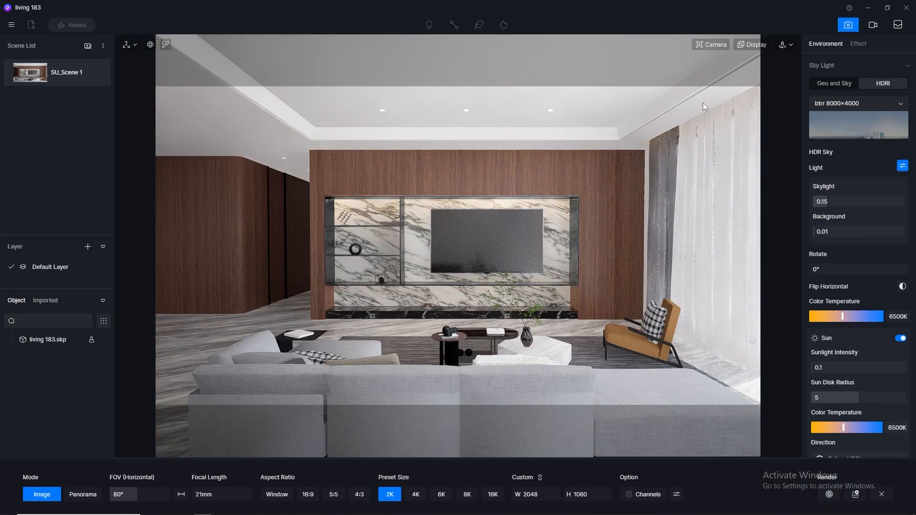
{"action": "left_click", "coordinate": [416, 494]}
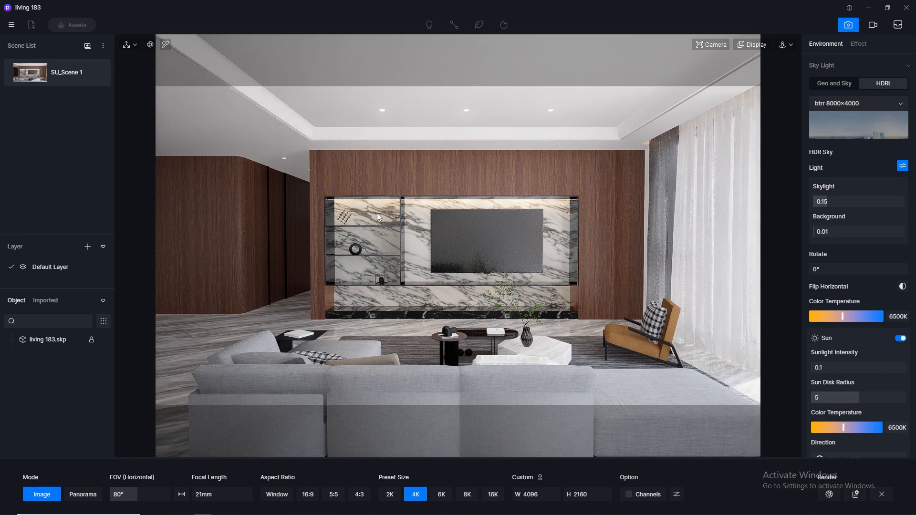
- Compare the Geo and Sky lighting with HDRI, and review the sun, weather and post-processing settings before rendering
{"action": "left_click", "coordinate": [835, 84]}
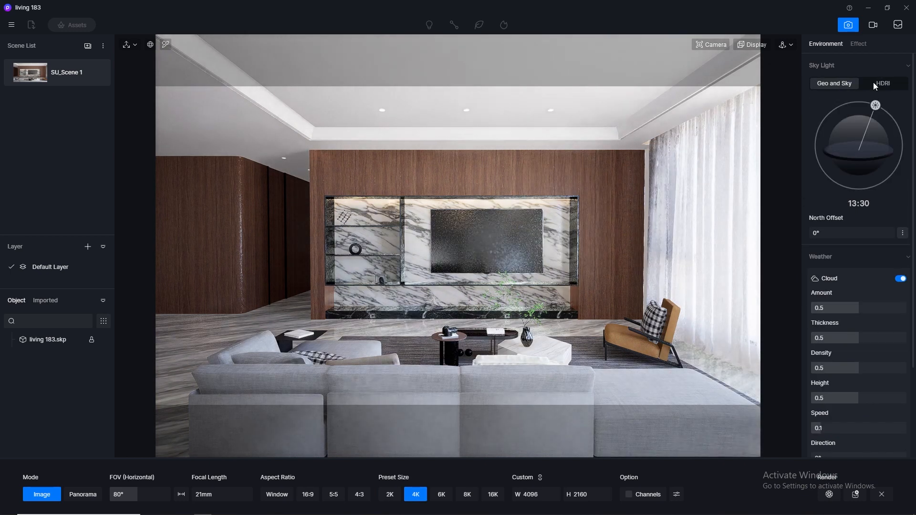
{"action": "left_click", "coordinate": [874, 83]}
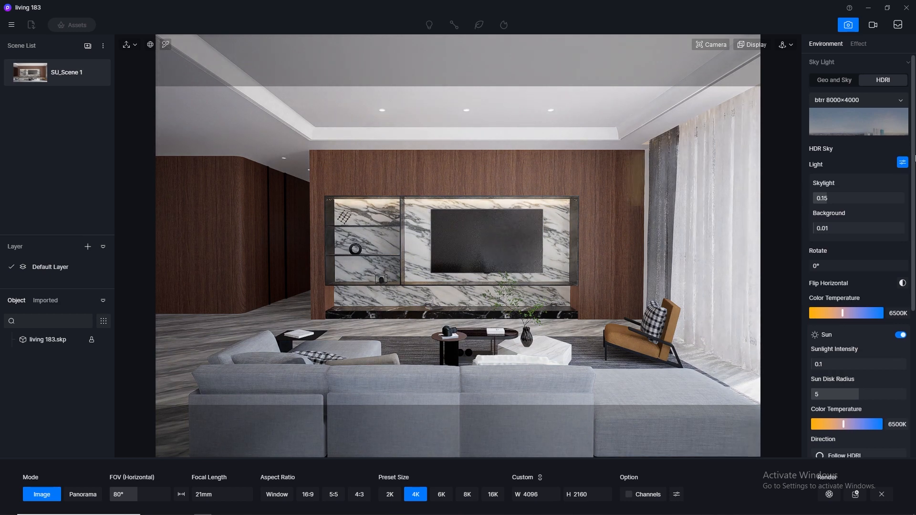
{"action": "scroll", "coordinate": [915, 183], "scroll_direction": "down", "scroll_amount": 1}
{"action": "scroll", "coordinate": [915, 183], "scroll_direction": "down", "scroll_amount": 3}
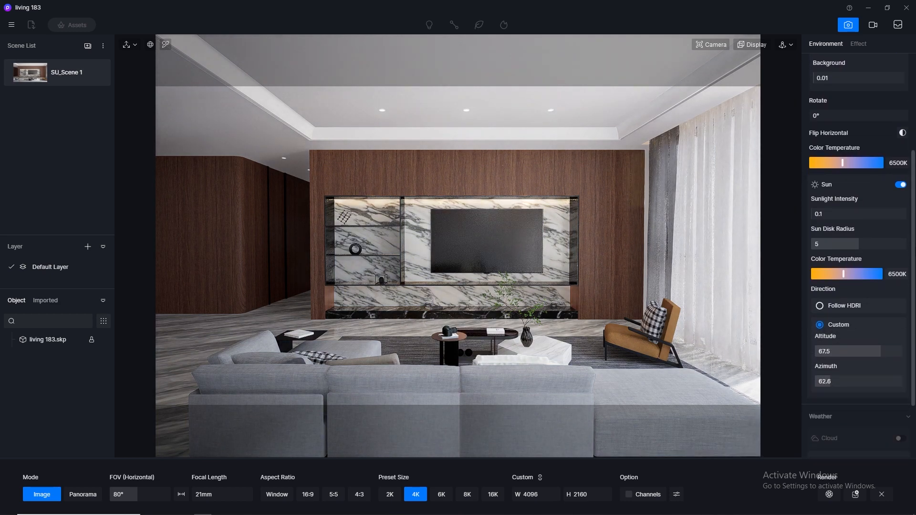
{"action": "scroll", "coordinate": [915, 183], "scroll_direction": "down", "scroll_amount": 1}
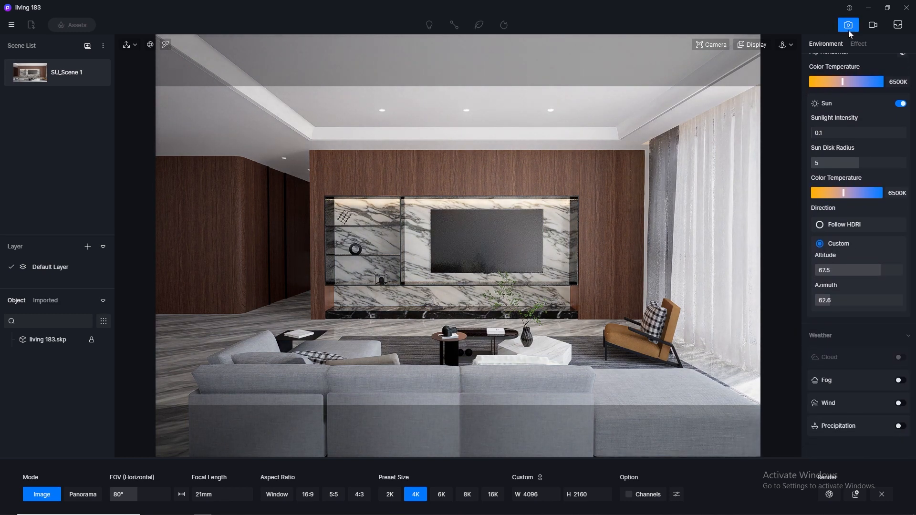
{"action": "left_click", "coordinate": [859, 43]}
{"action": "scroll", "coordinate": [915, 212], "scroll_direction": "up", "scroll_amount": 5}
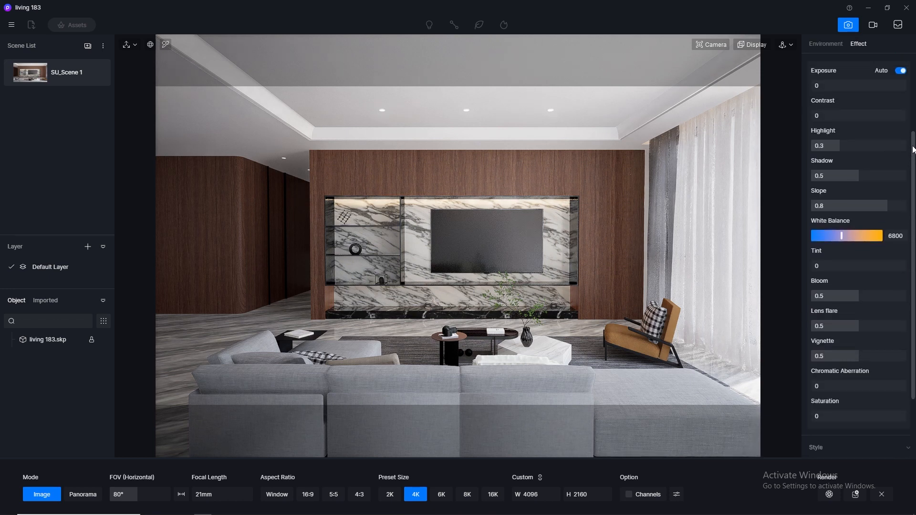
{"action": "left_click_drag", "start_coordinate": [915, 77], "coordinate": [915, 249]}
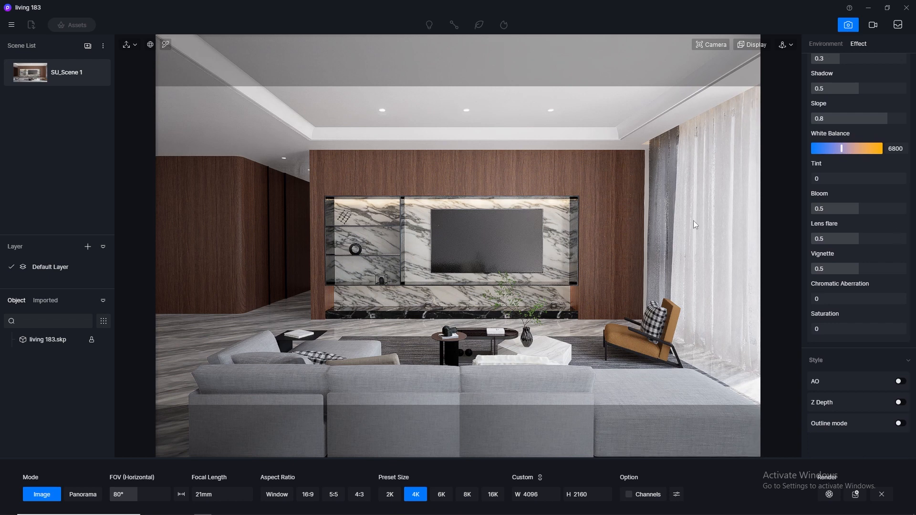
- Start the 4K image render, saving it over D5_Image_20230622_052553.png in the #183 living folder
{"action": "left_click", "coordinate": [829, 495]}
{"action": "left_click", "coordinate": [441, 171]}
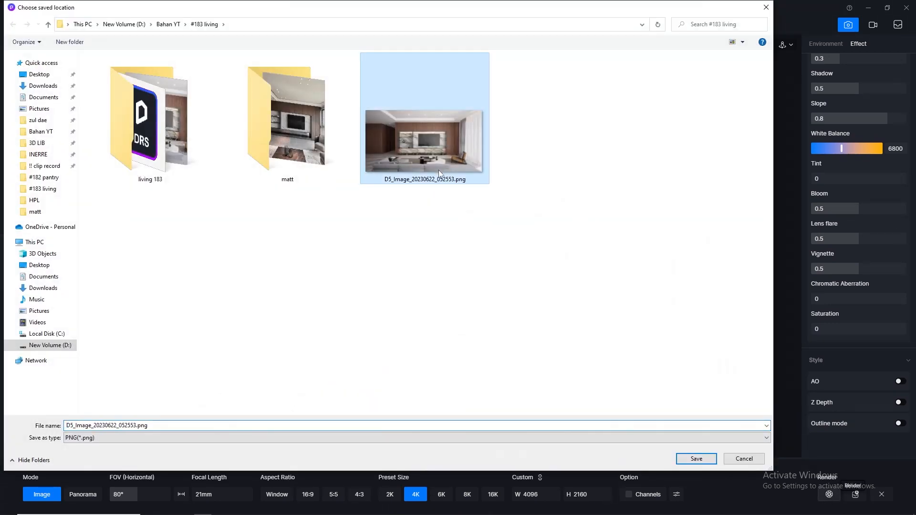
{"action": "left_click", "coordinate": [697, 459]}
{"action": "left_click", "coordinate": [481, 262]}
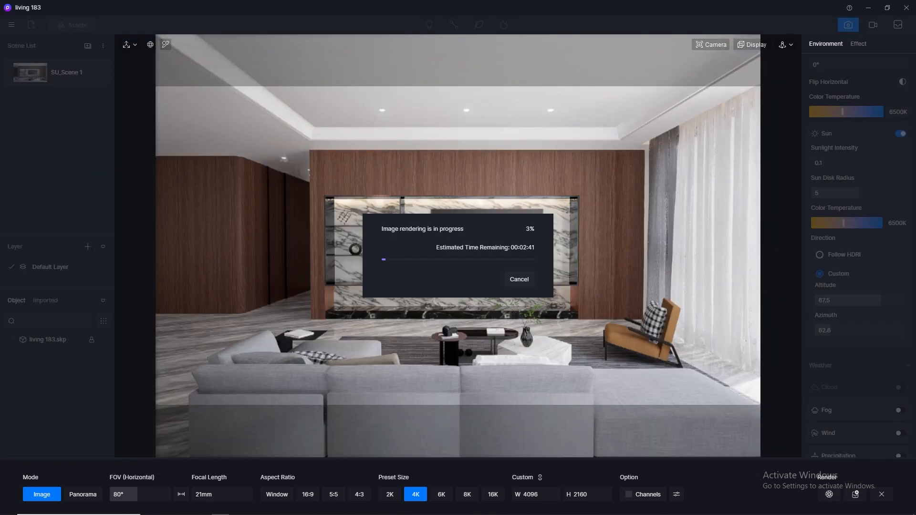